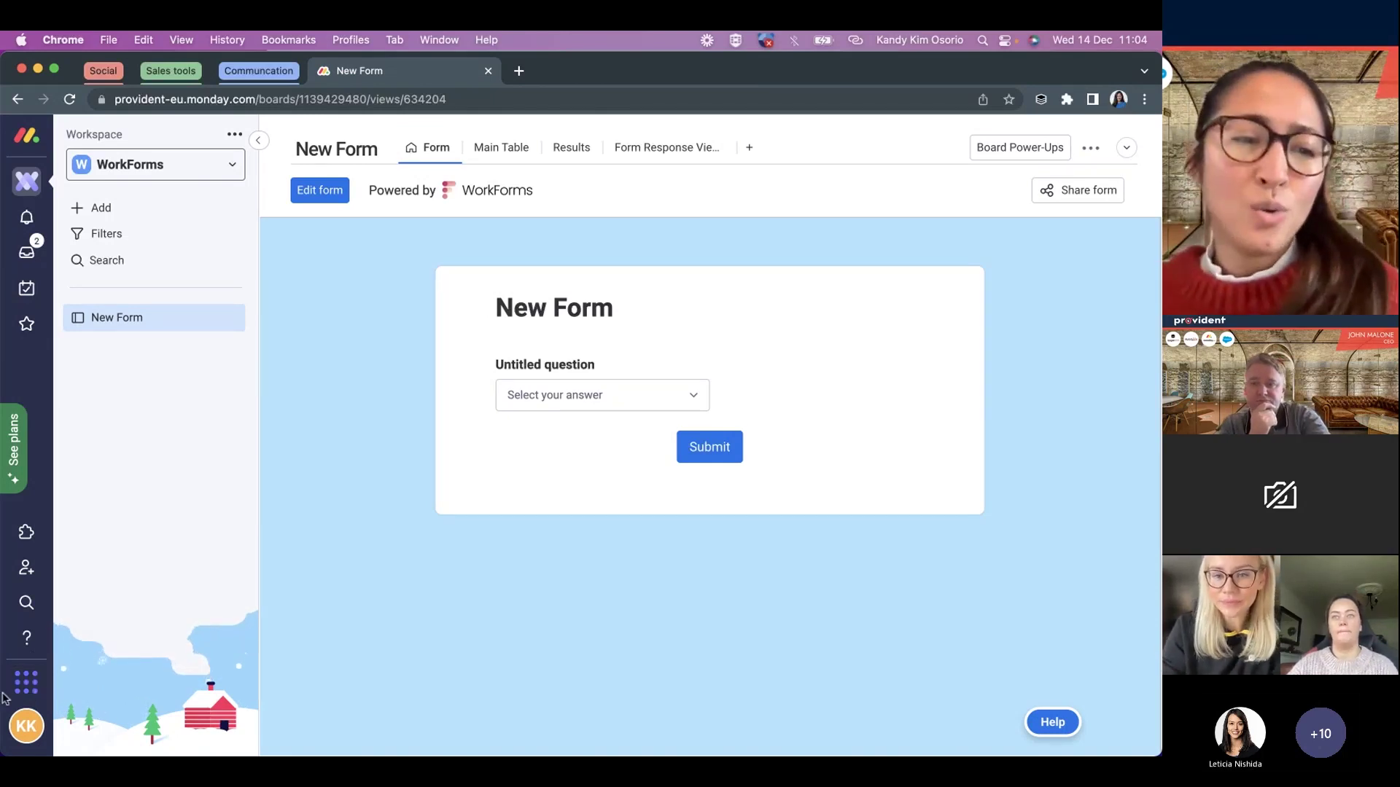
- Open the WorkForms product and start a new form from scratch
left_click(25, 684)
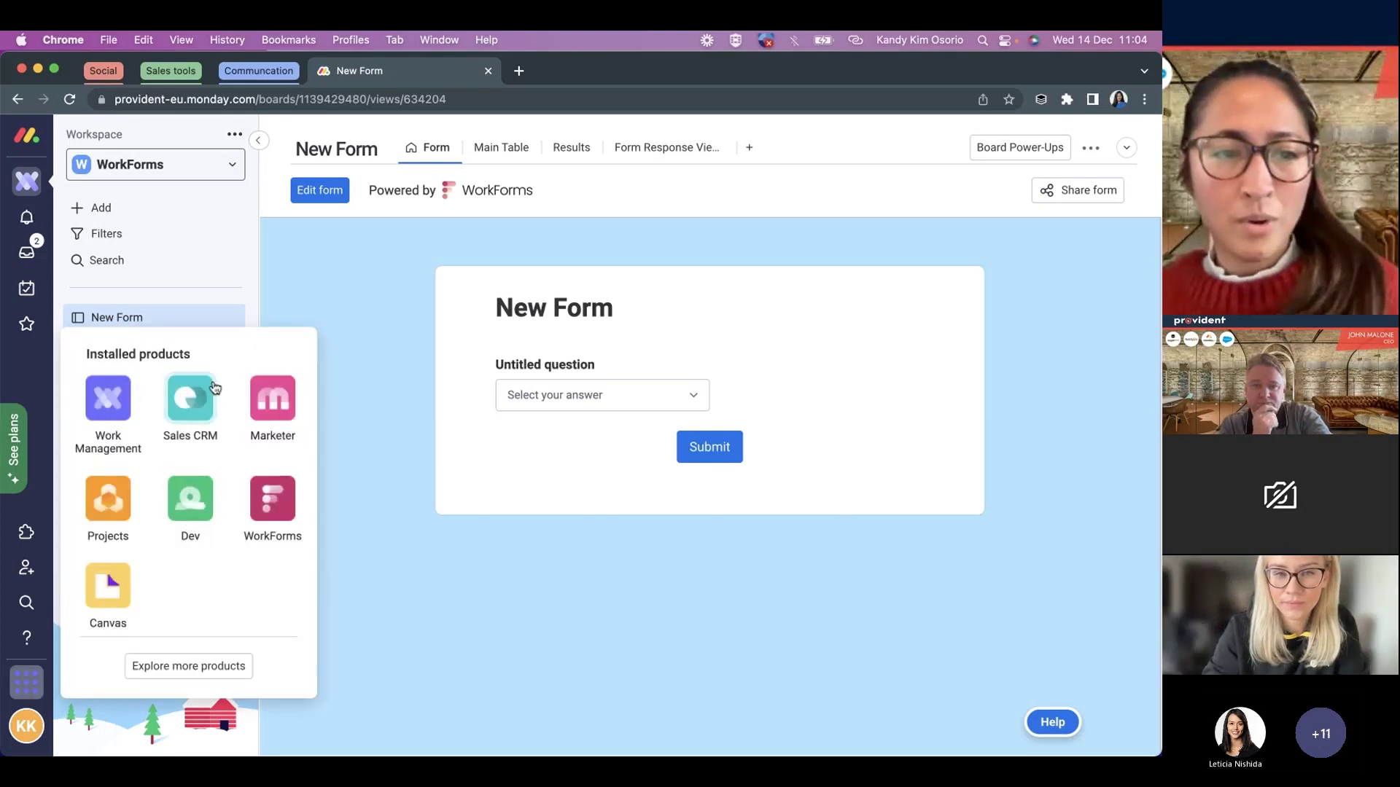
left_click(291, 484)
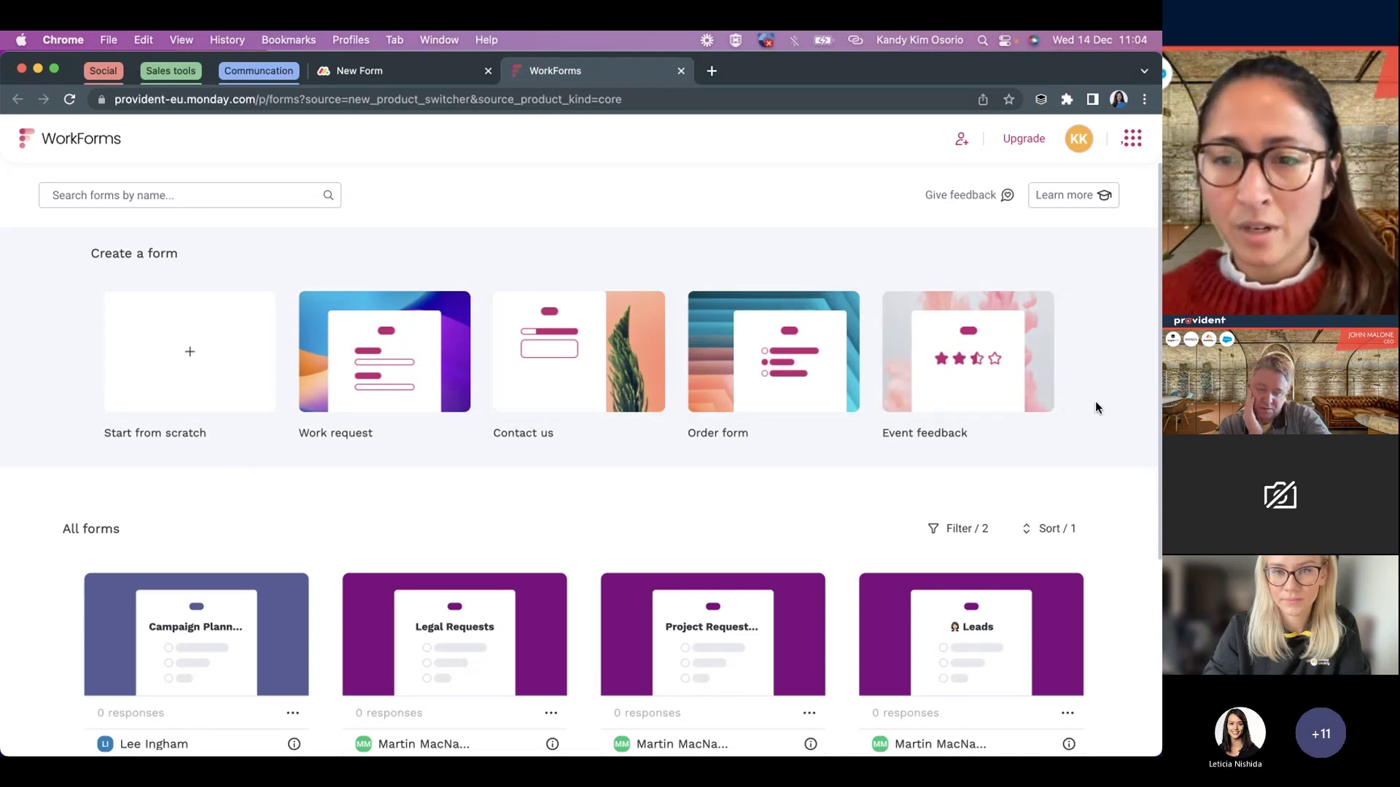
scroll(1095, 403, "down", 5)
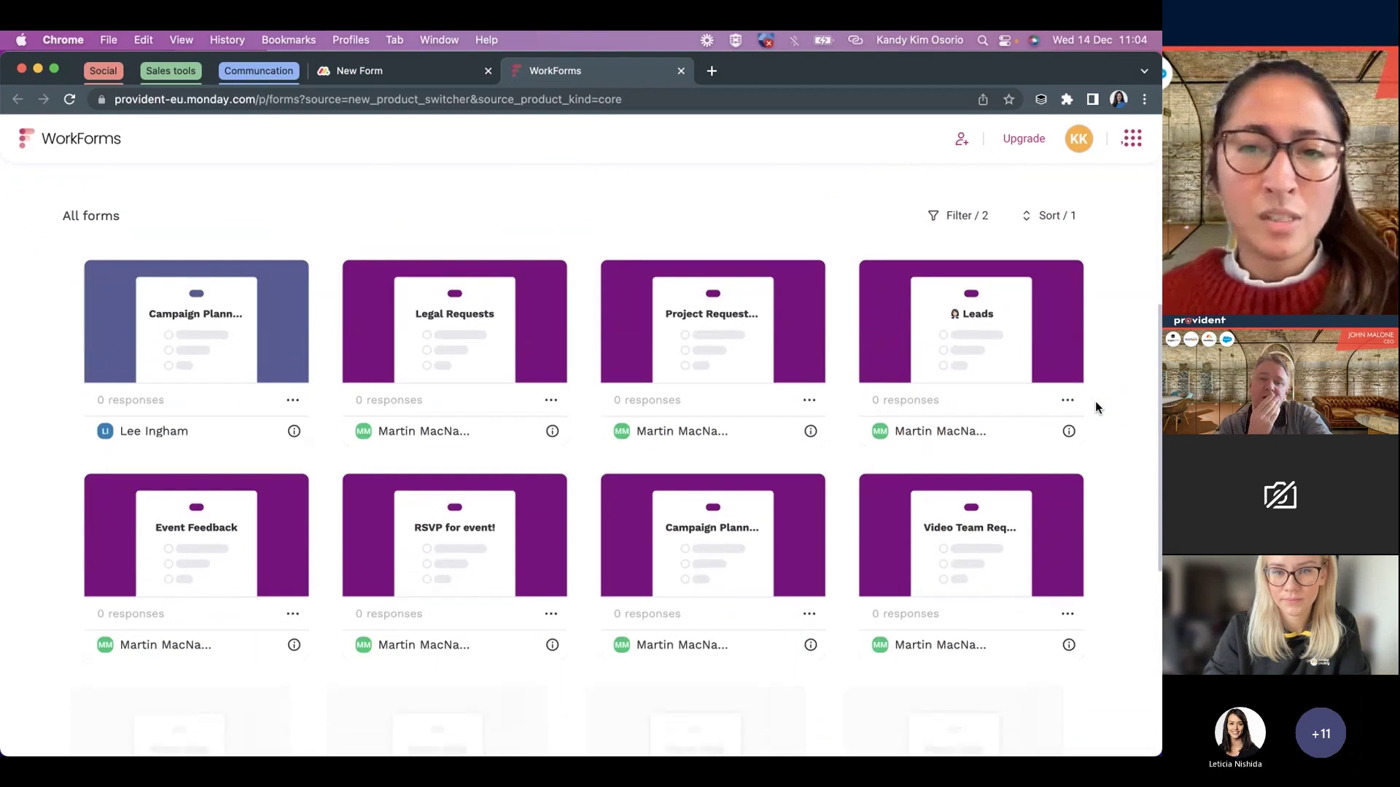
scroll(1095, 402, "down", 2)
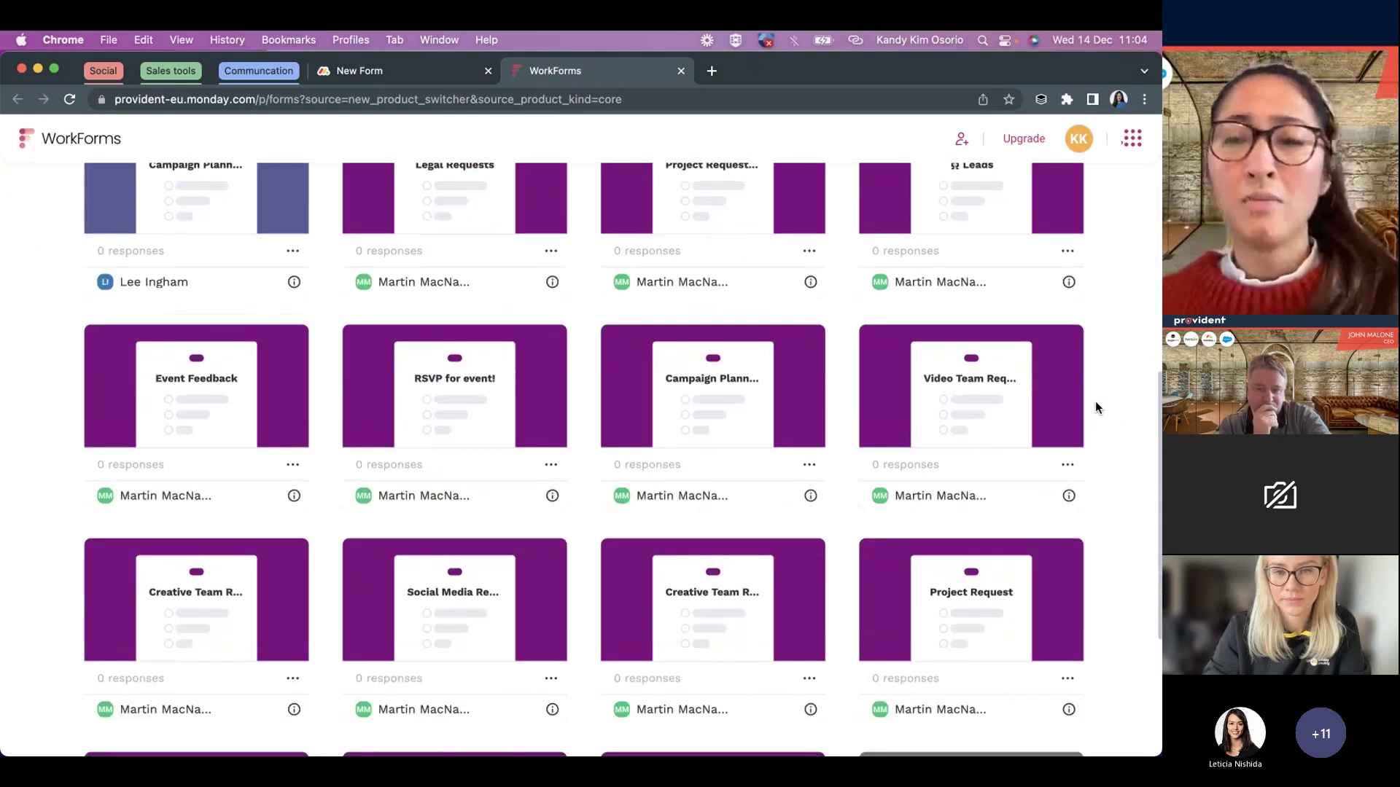
scroll(1096, 407, "down", 5)
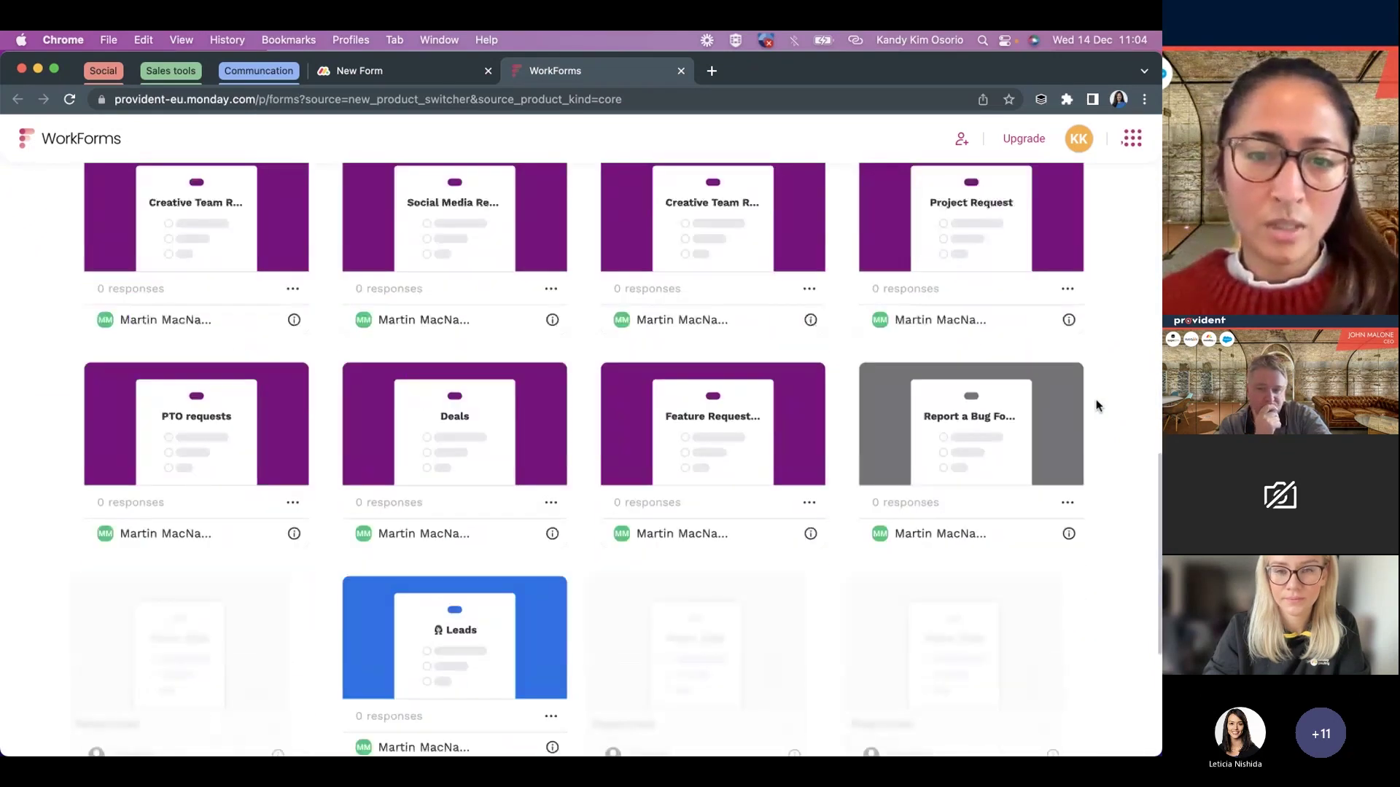
scroll(1097, 406, "down", 4)
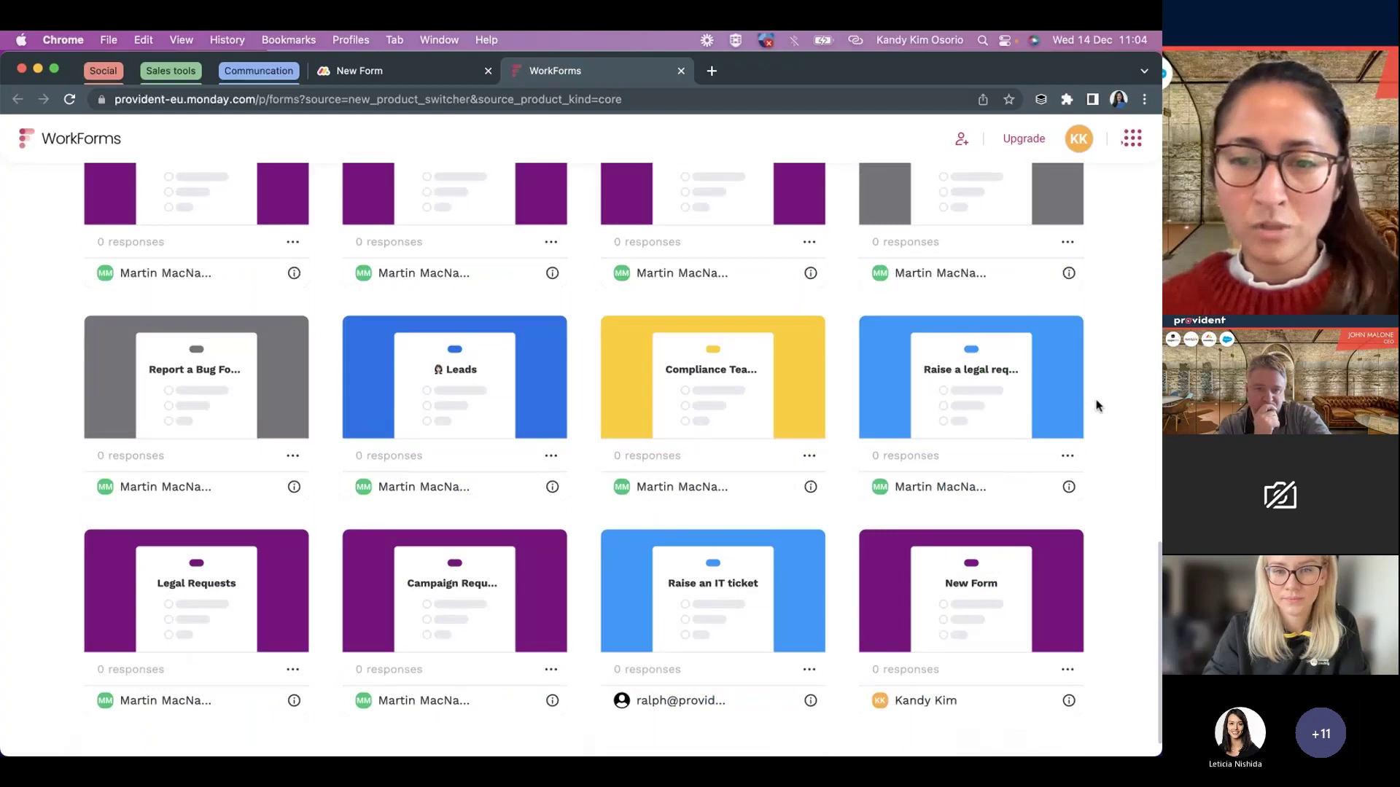
scroll(1098, 407, "up", 10)
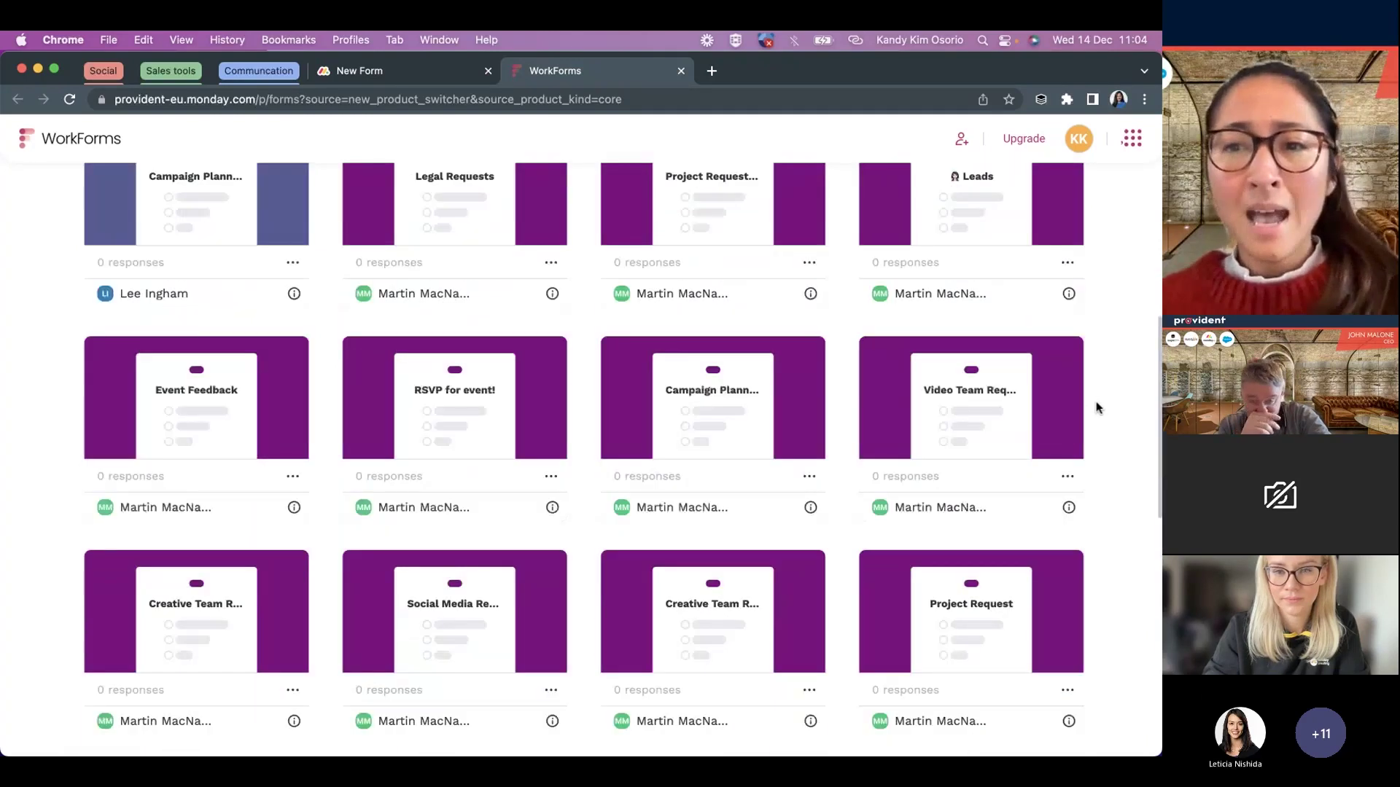
scroll(1098, 407, "up", 6)
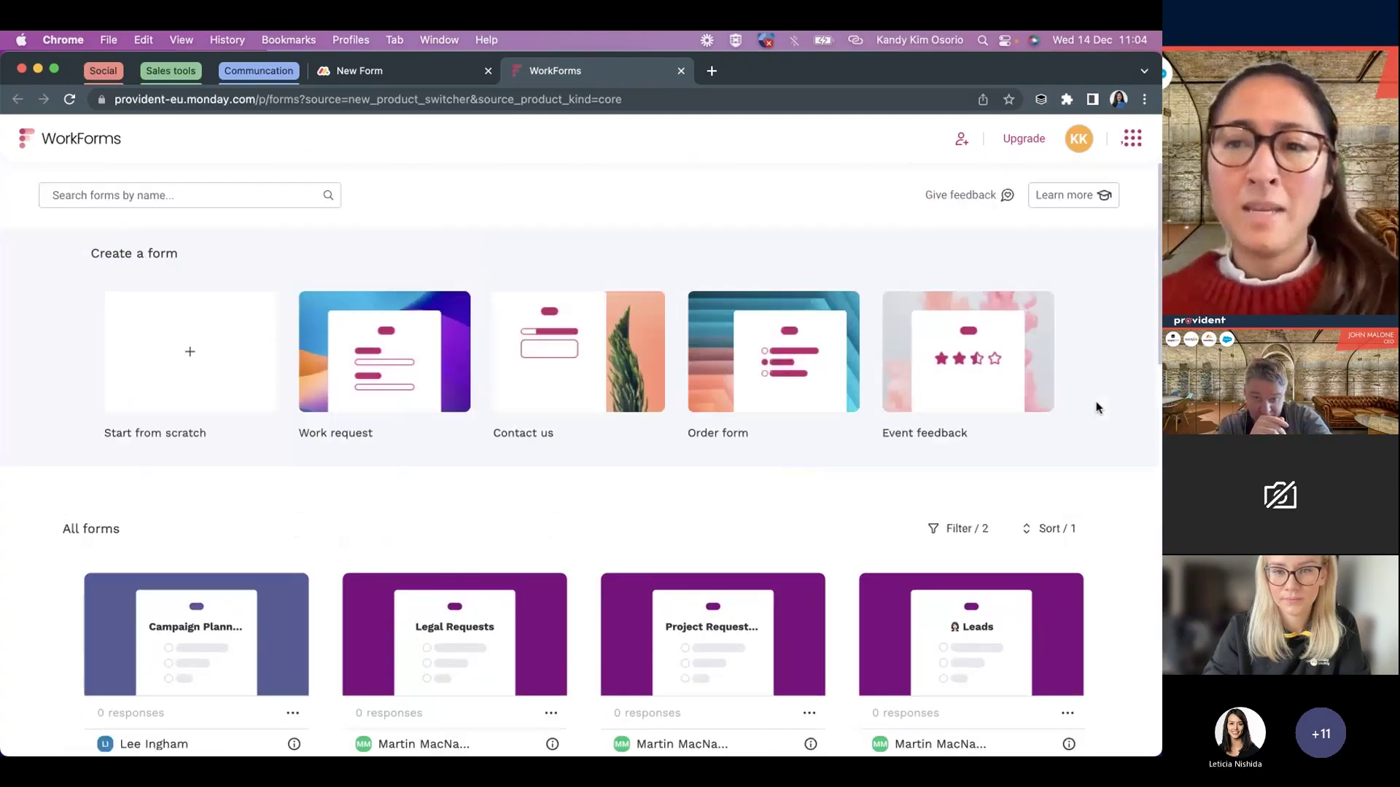
left_click(191, 353)
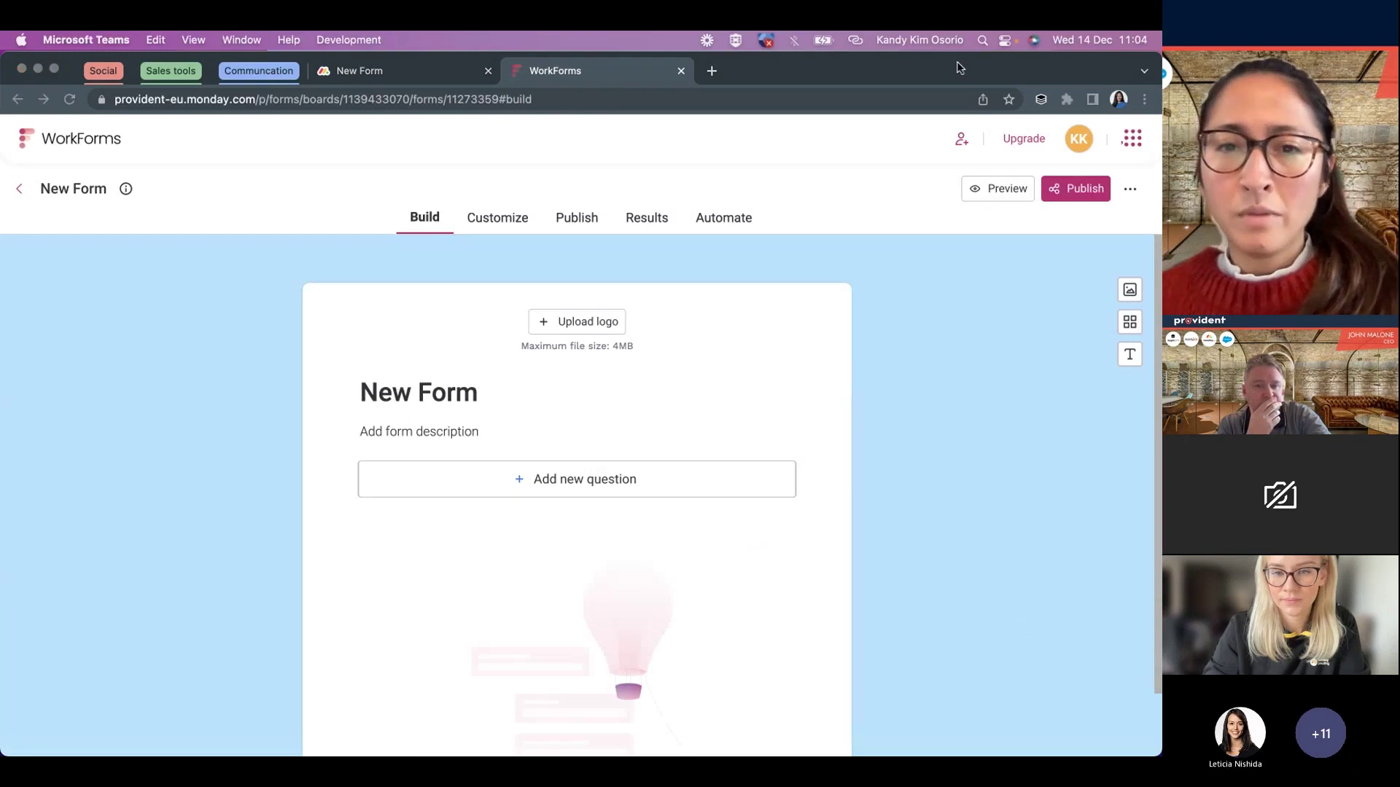
- Add a Short text question to the new form
left_click(677, 304)
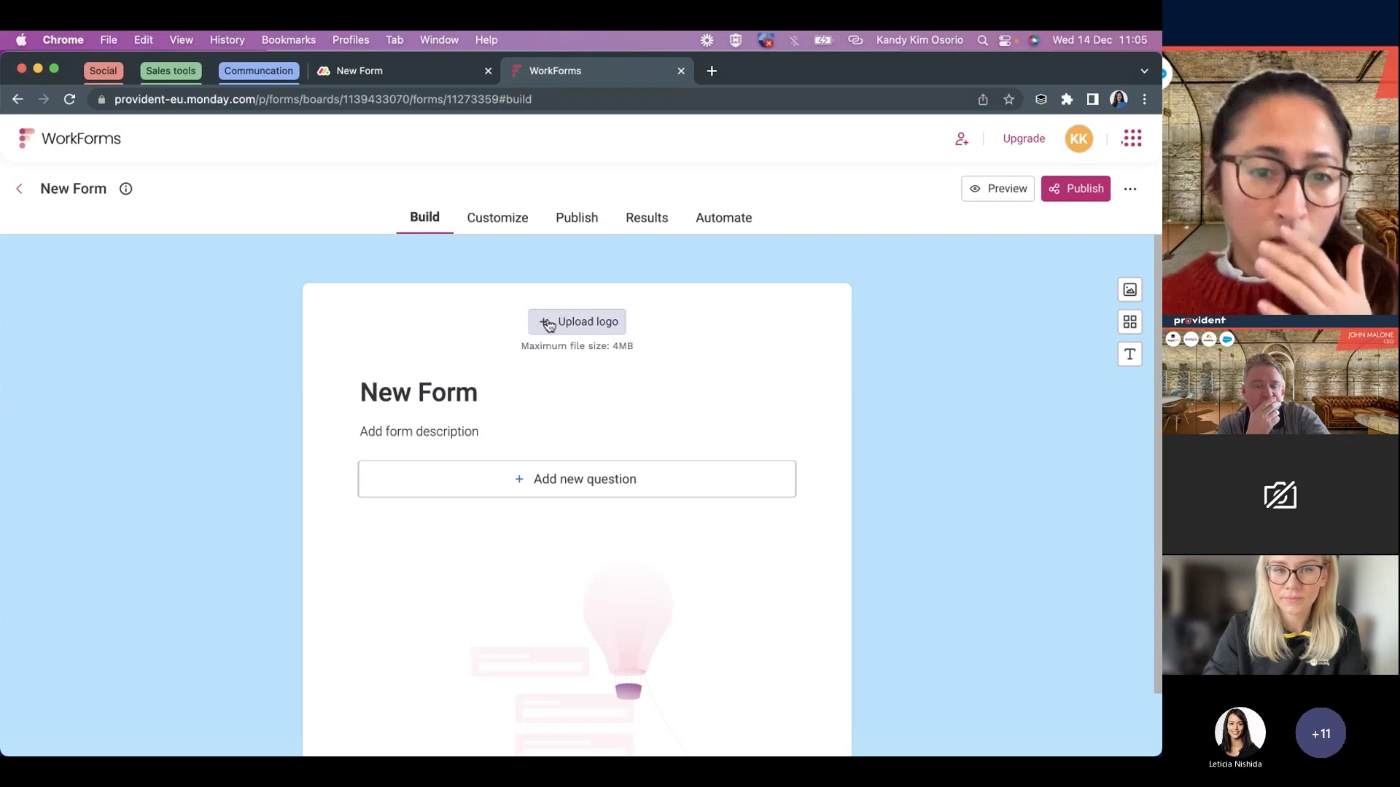
left_click(538, 479)
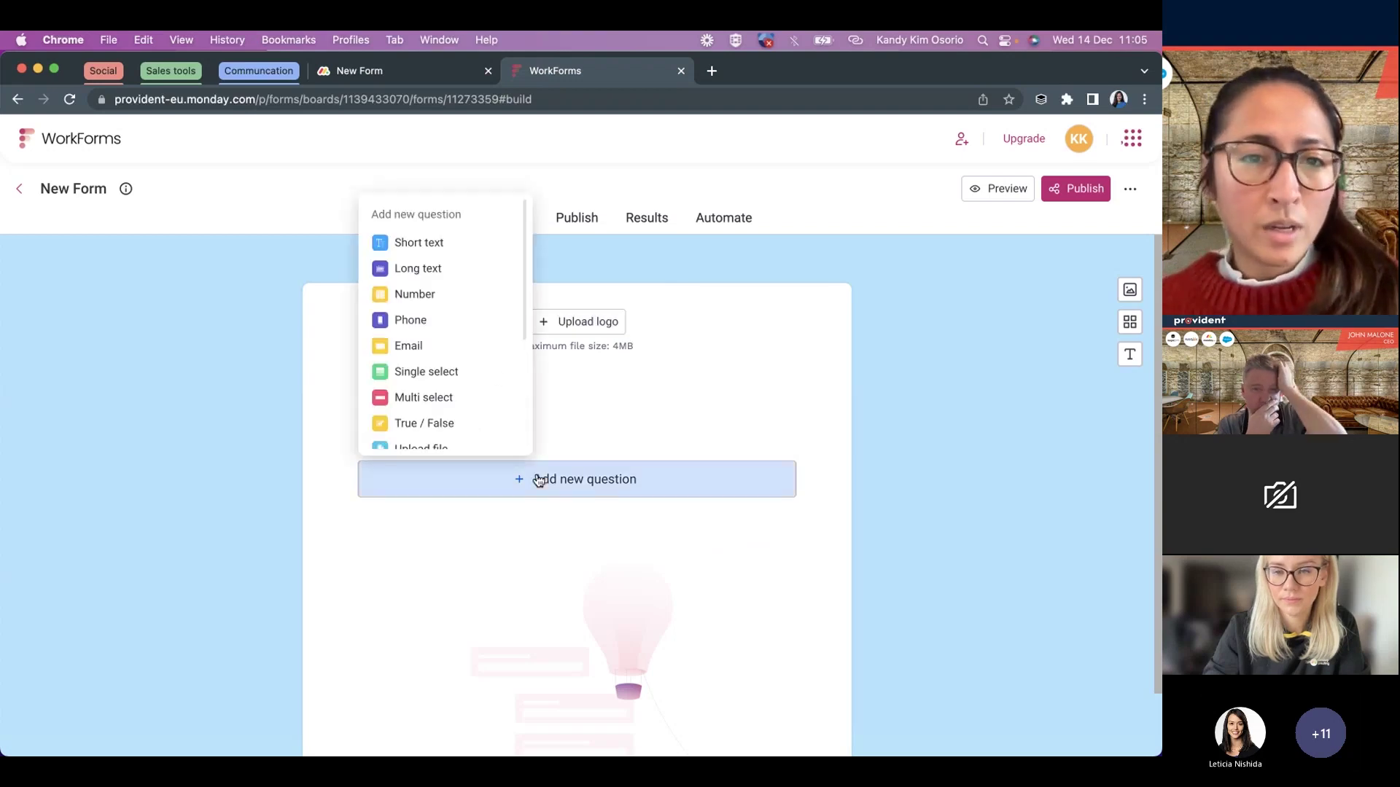
scroll(437, 373, "down", 3)
scroll(439, 374, "up", 3)
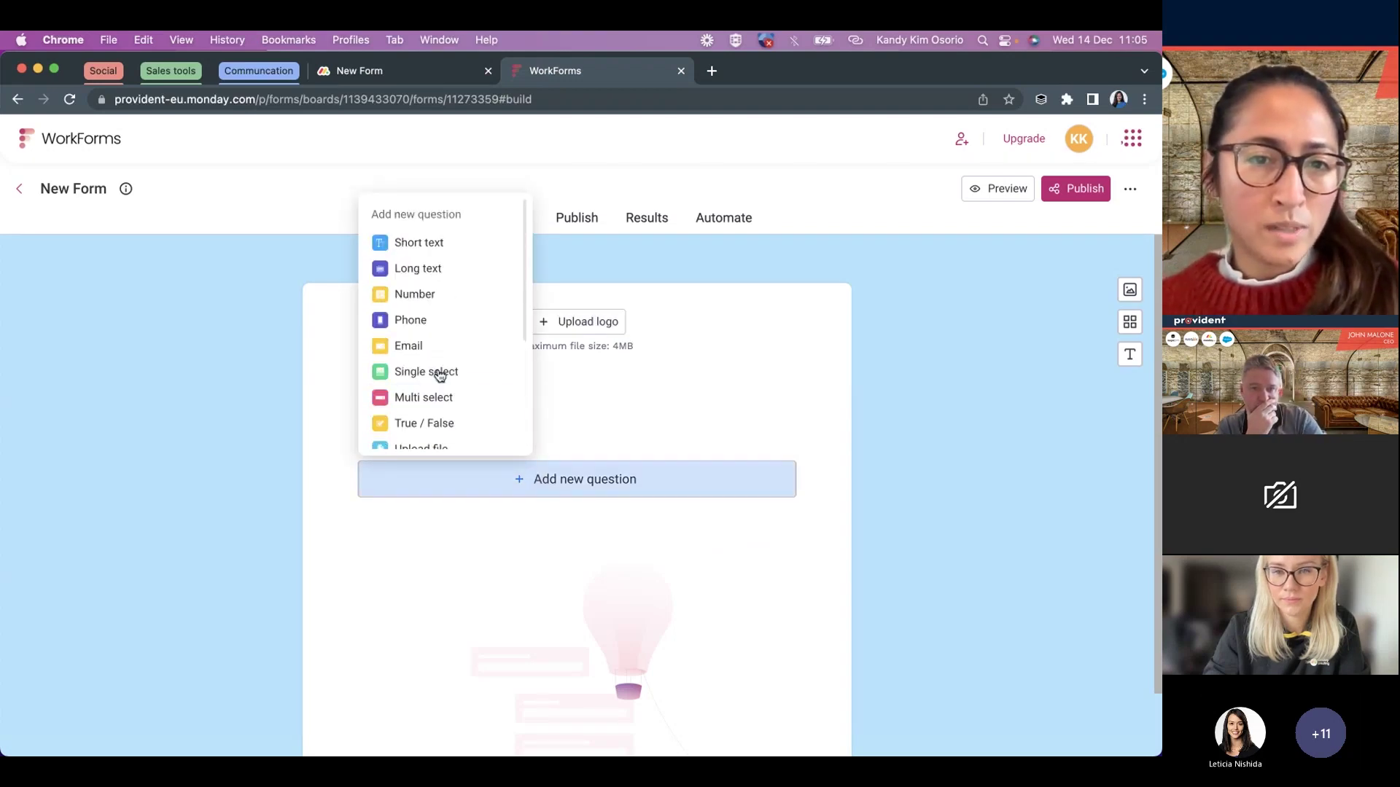
left_click(454, 252)
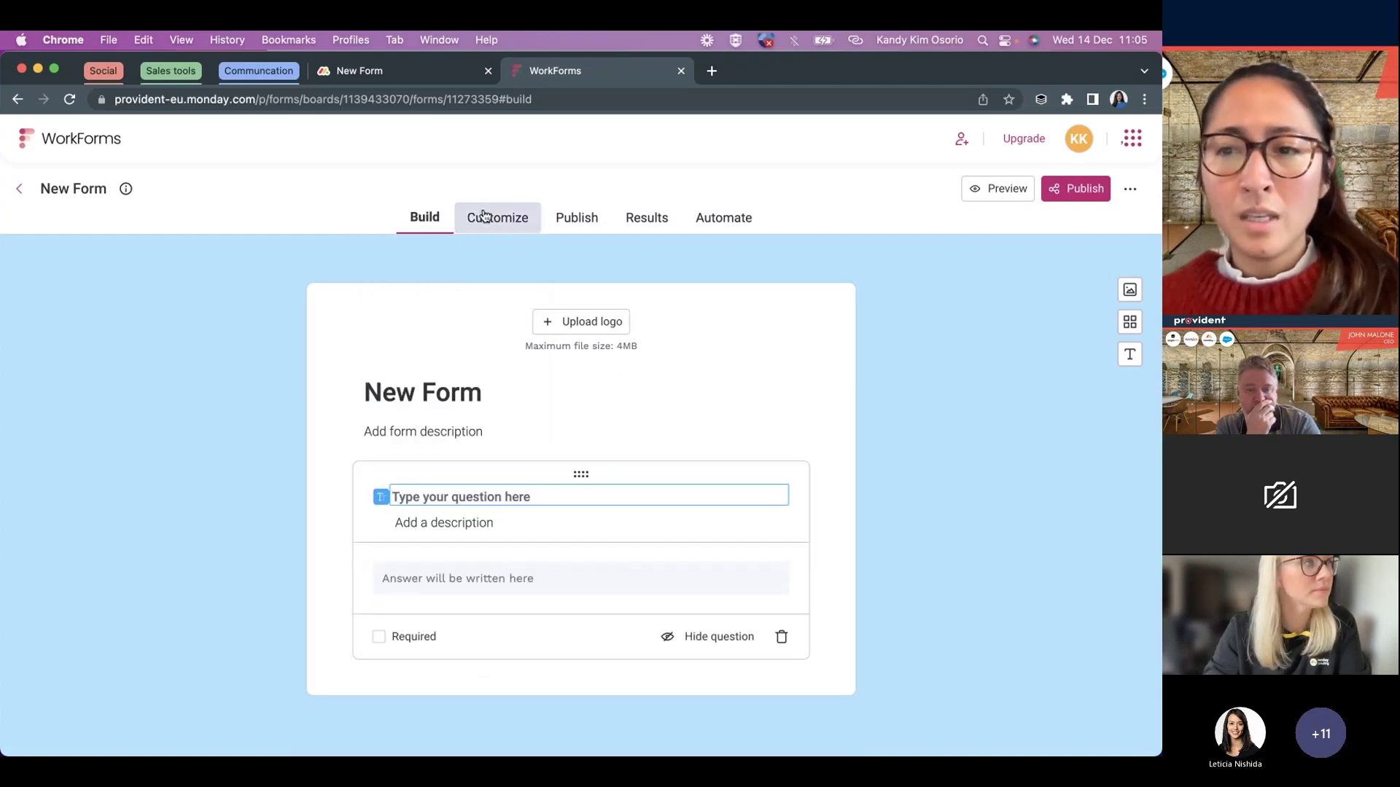
- Give the form a custom red #D91111 background and replace it with the teal and pale pink sky image
left_click(1132, 291)
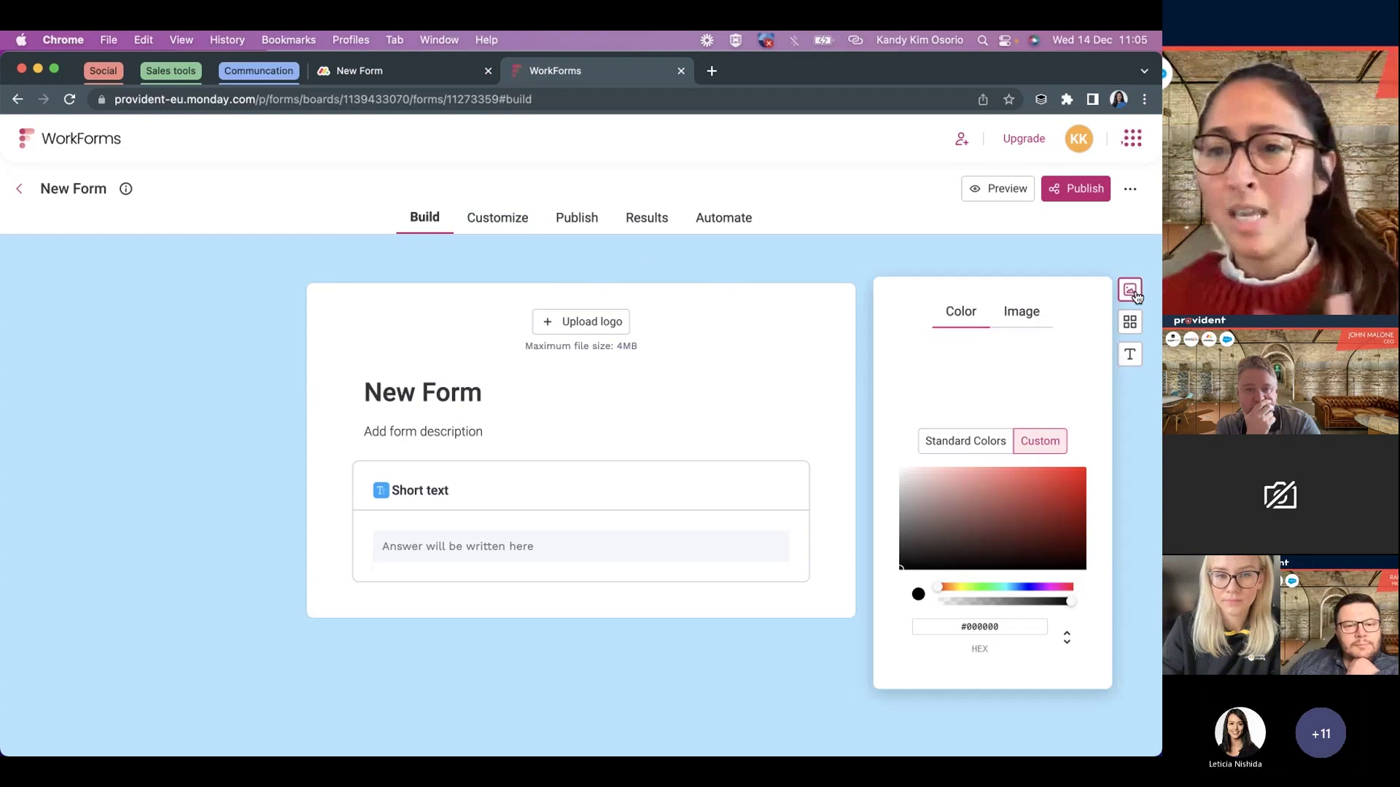
left_click(1072, 481)
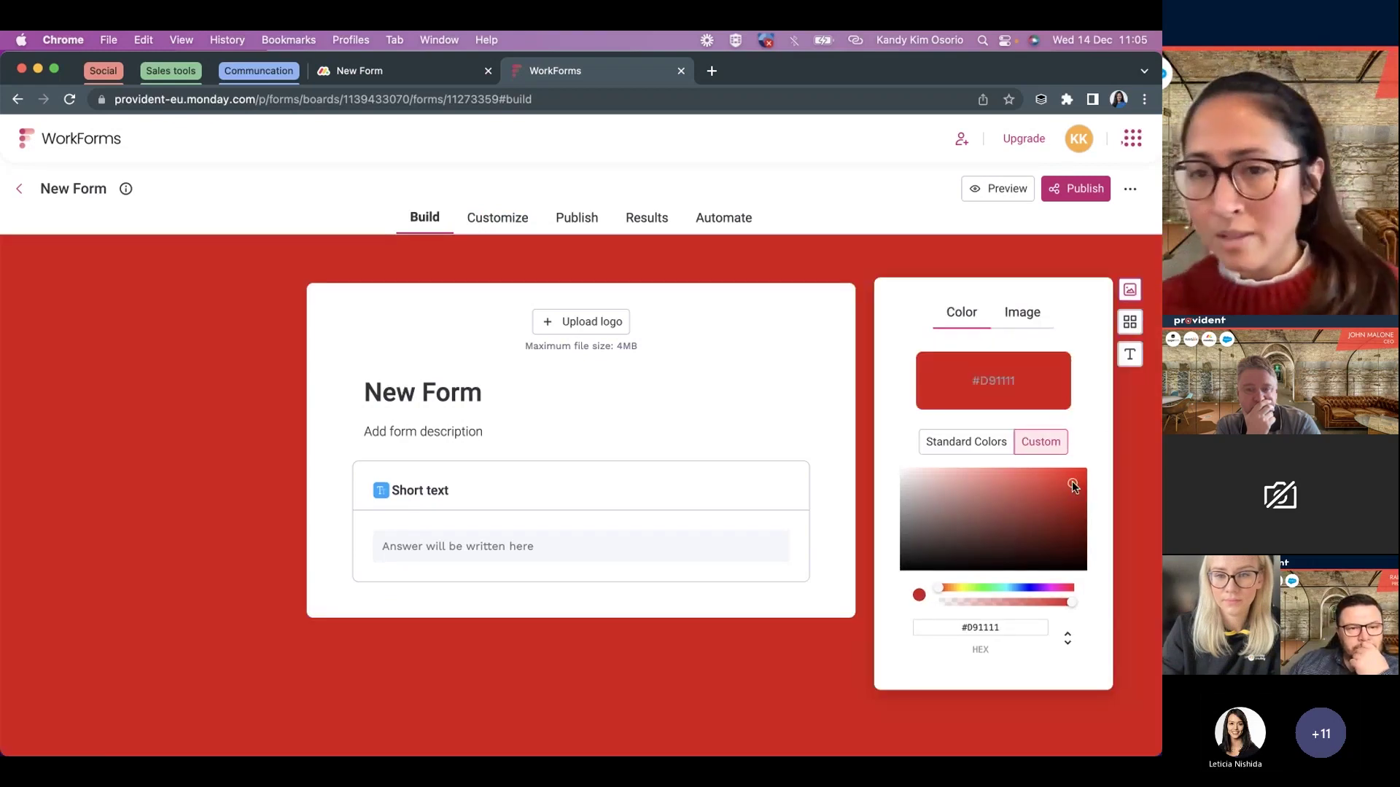
left_click(1031, 316)
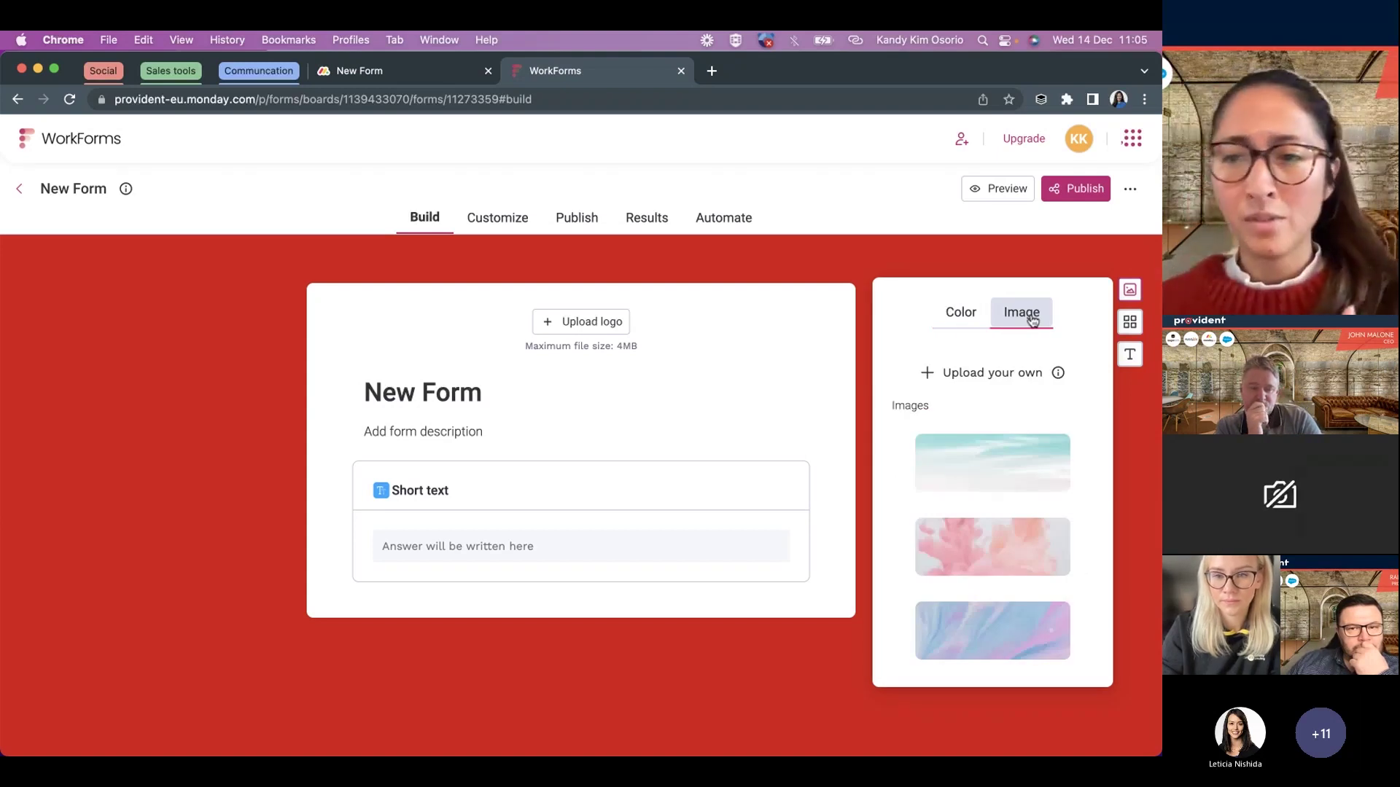
left_click(990, 458)
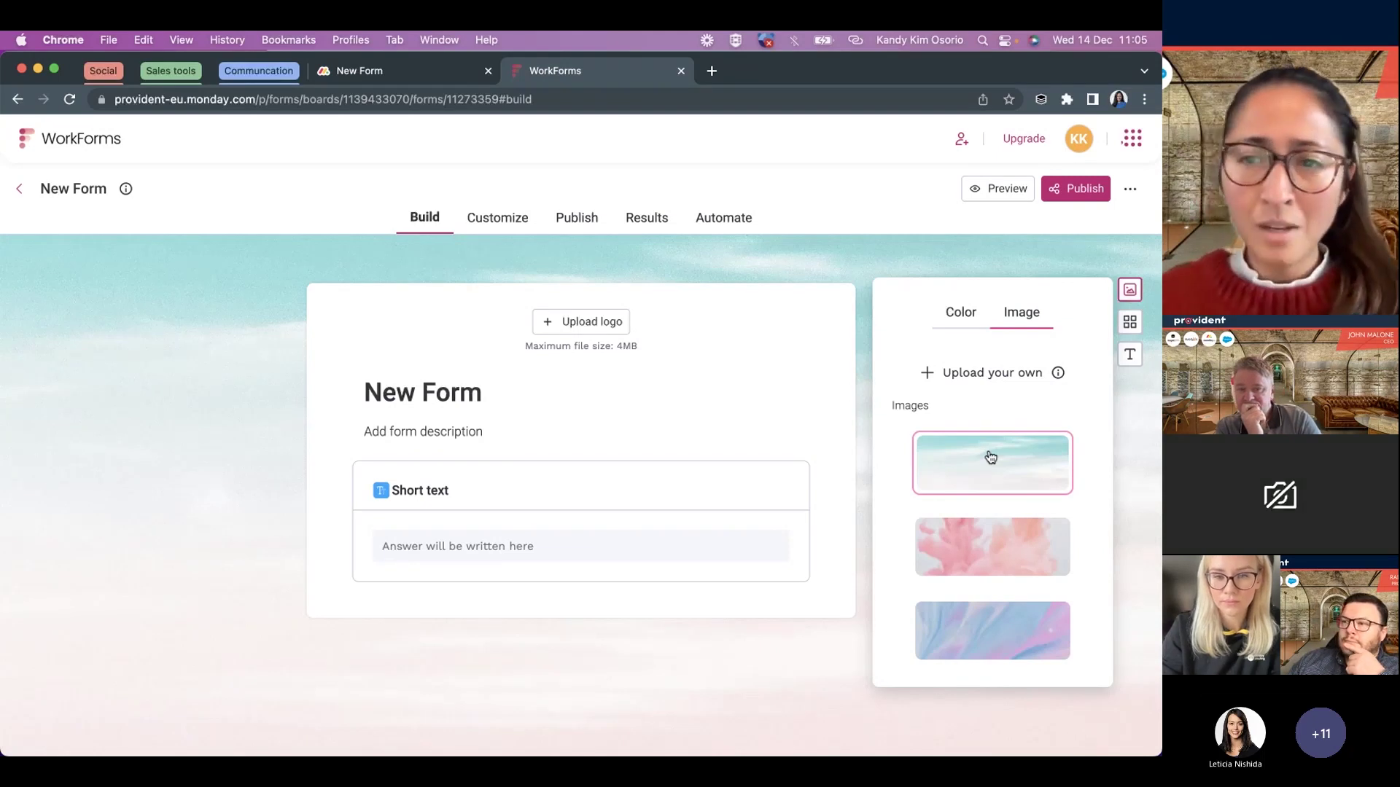
- Try the left-aligned form layouts and set the form layout to be aligned fully to the right
left_click(1130, 323)
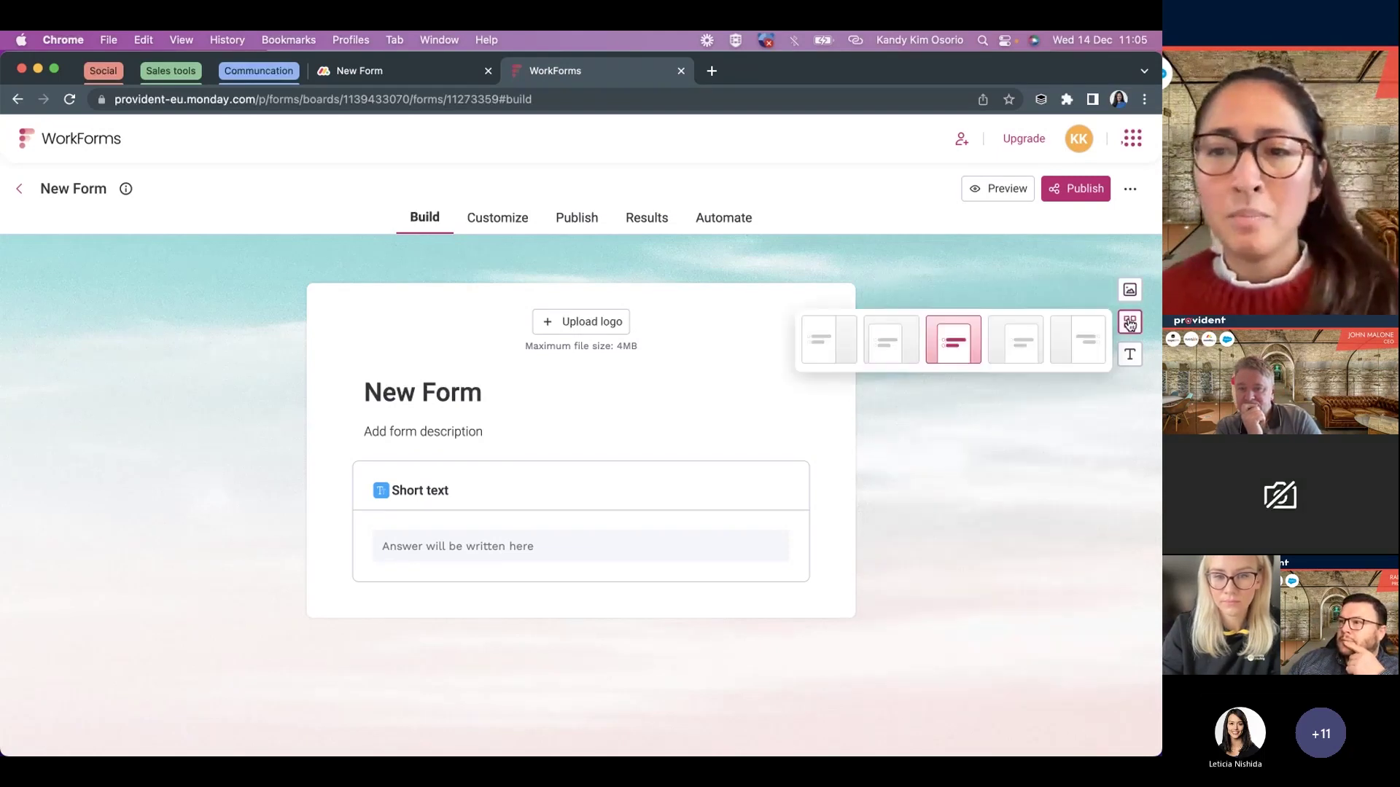
left_click(818, 344)
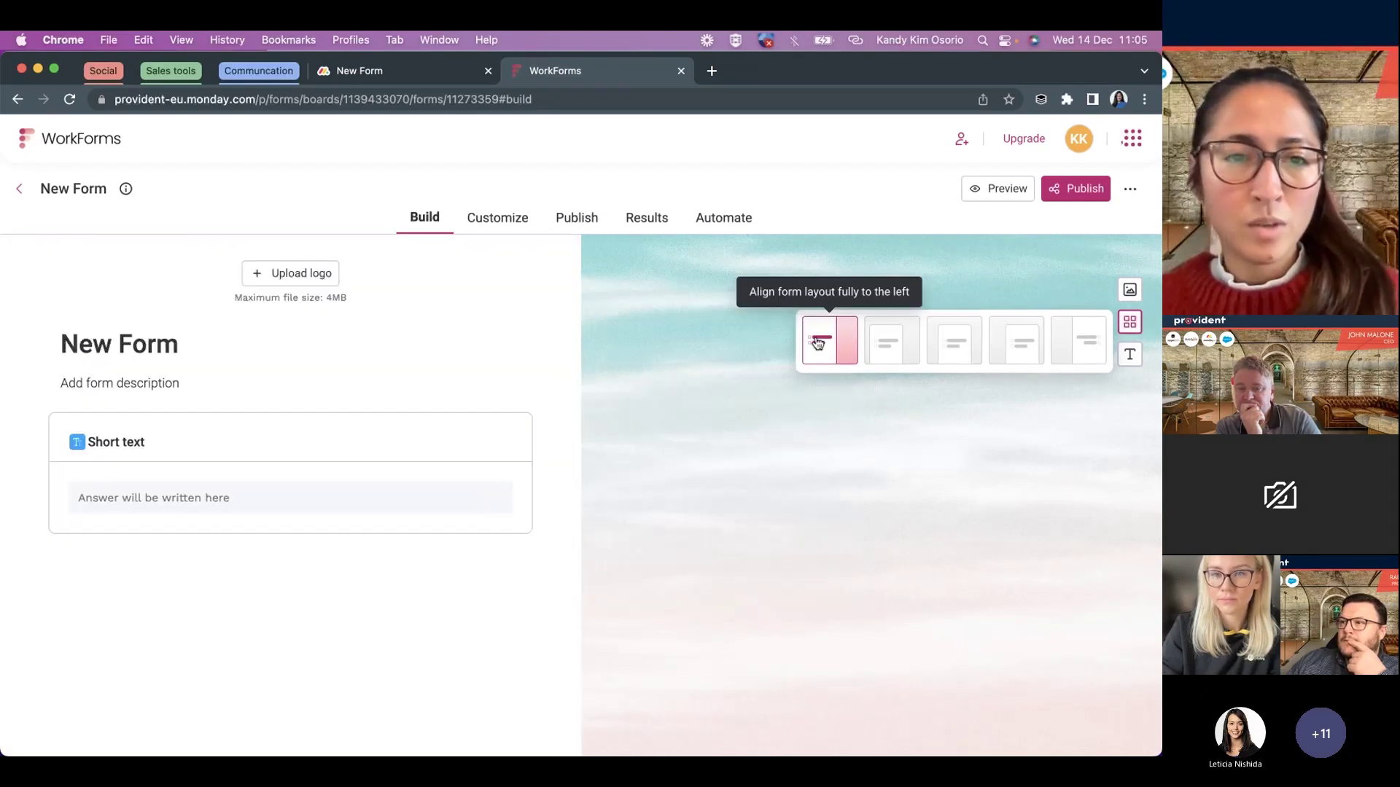
left_click(890, 340)
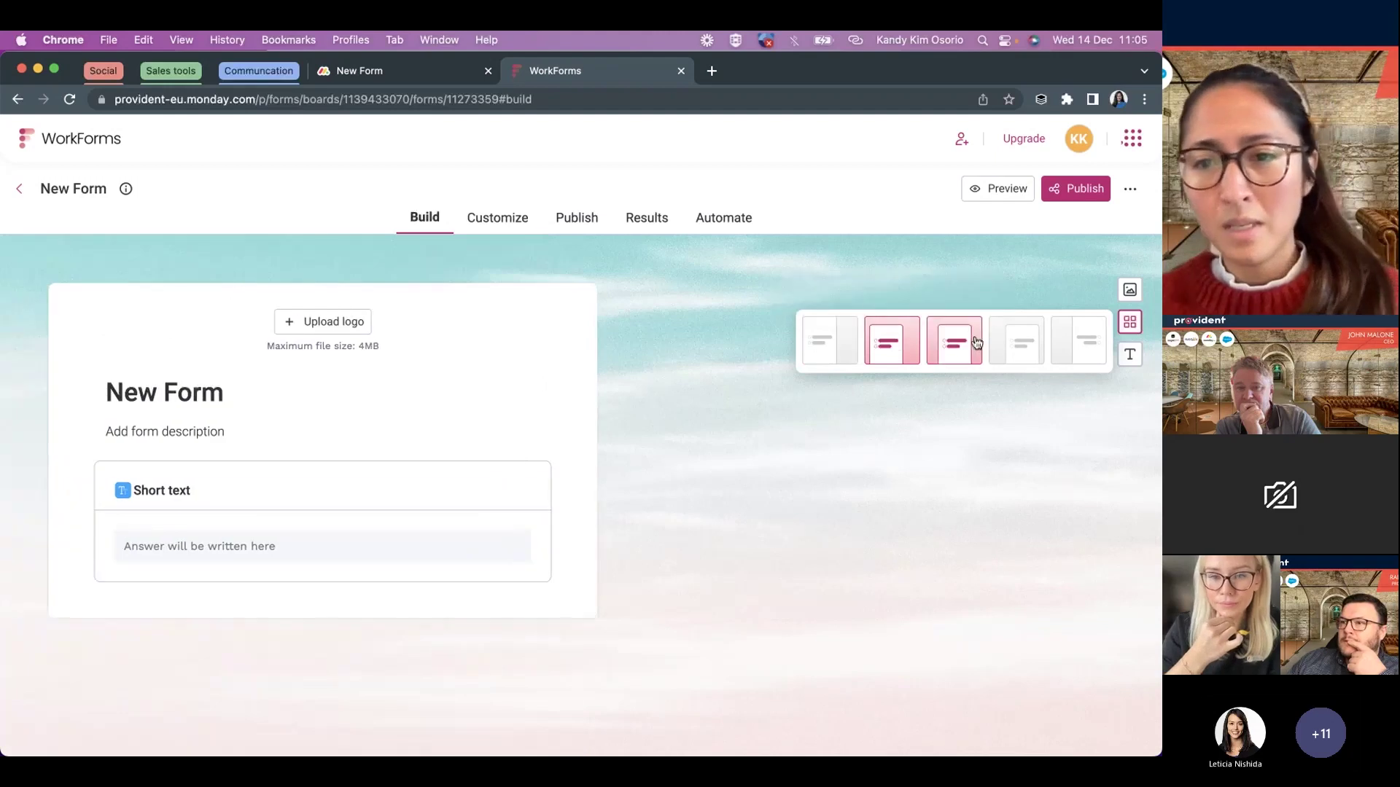
left_click(1069, 339)
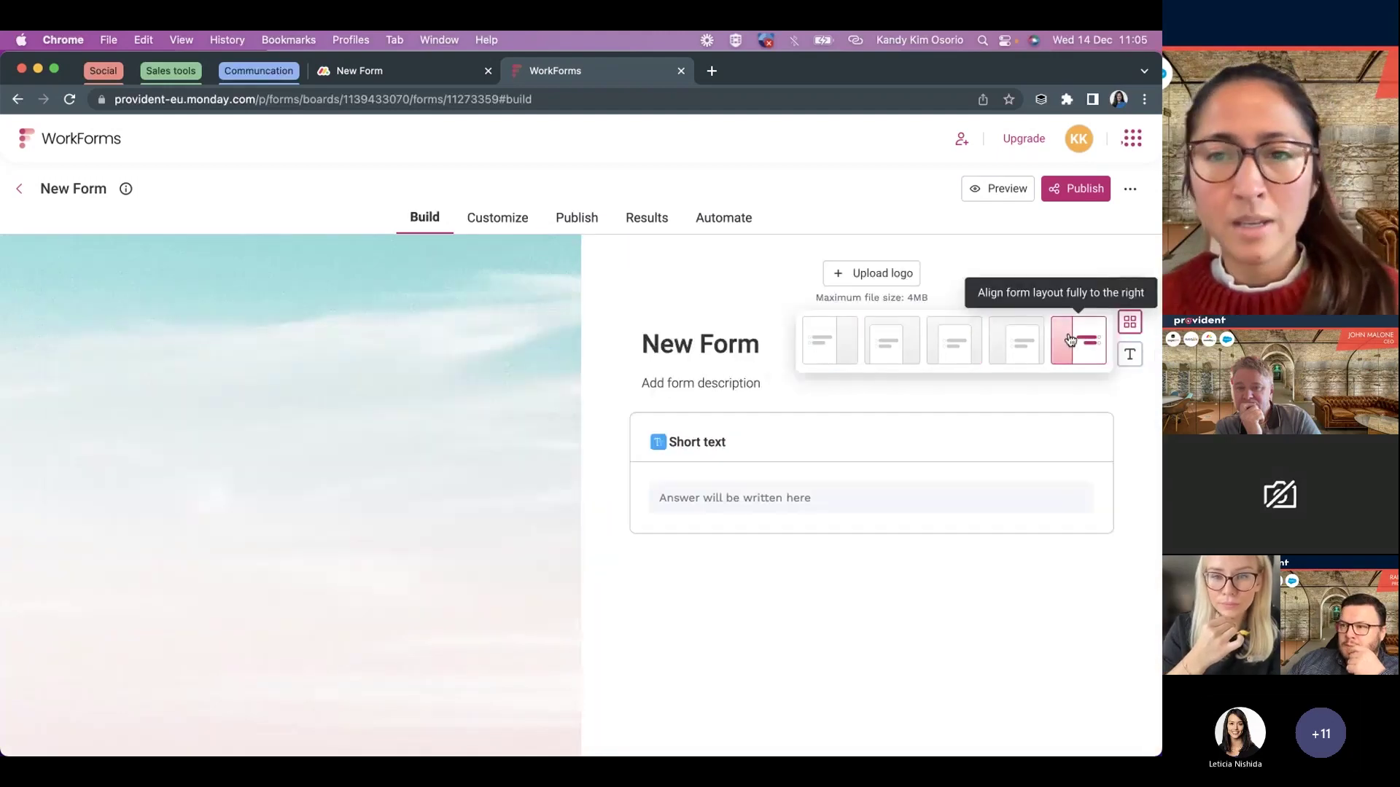
- Set the form's text font to Ubuntu
left_click(1131, 355)
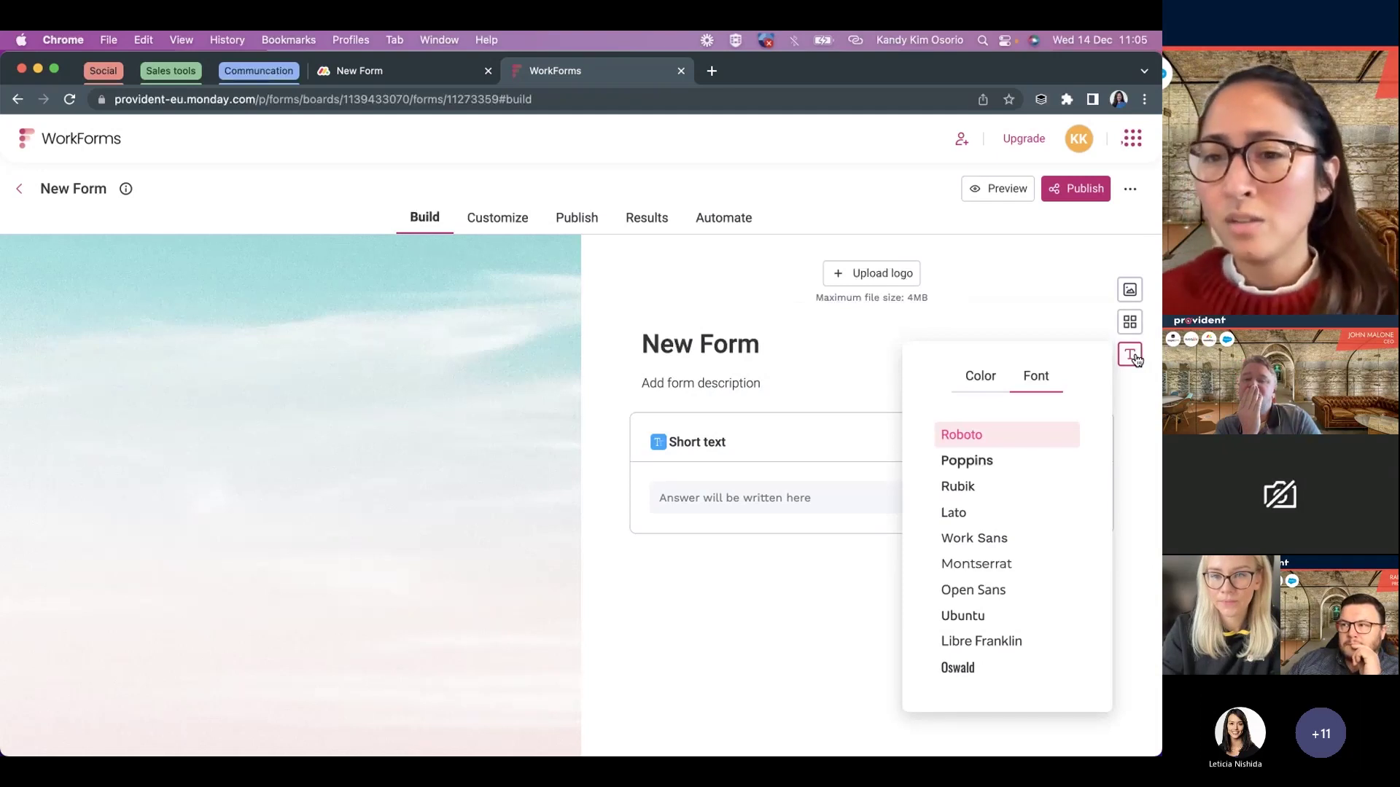
left_click(981, 462)
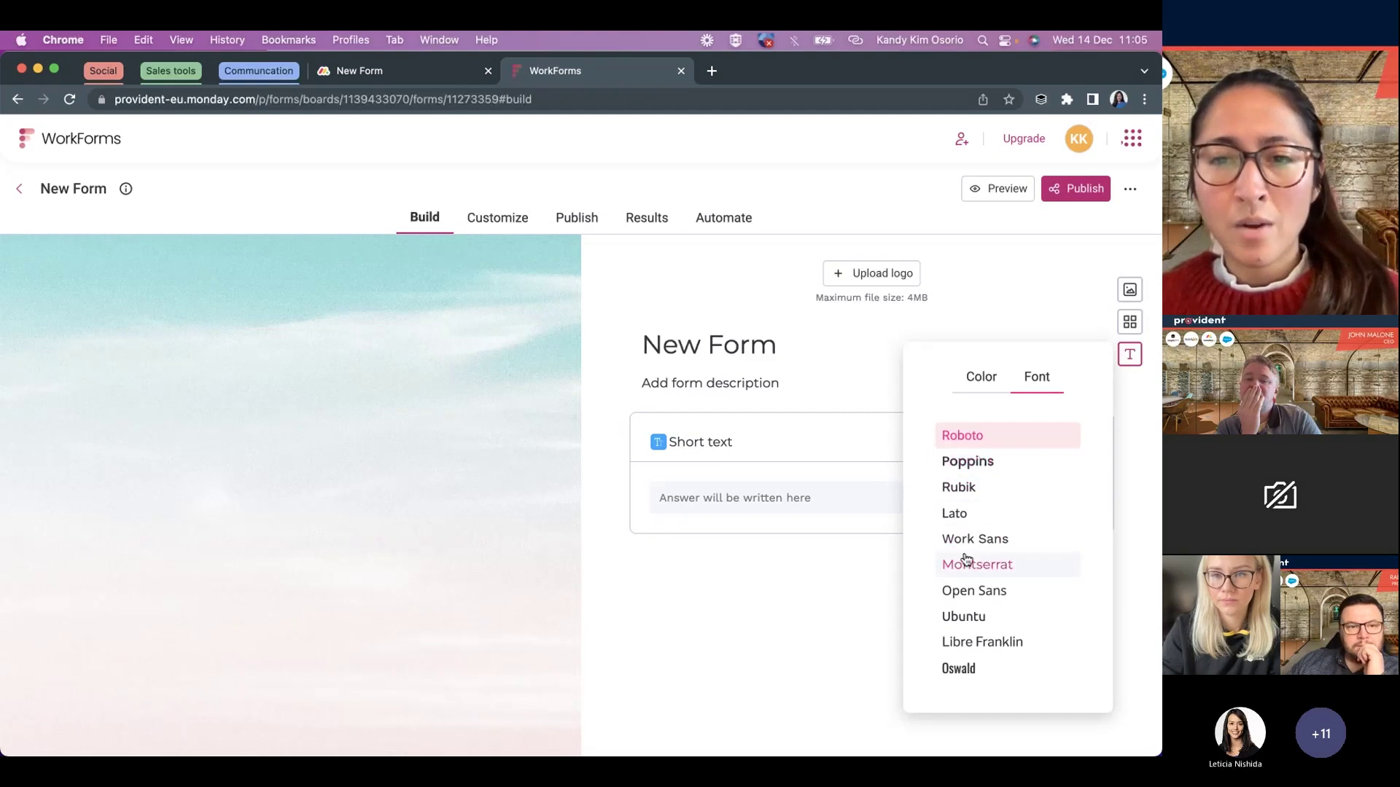
left_click(968, 620)
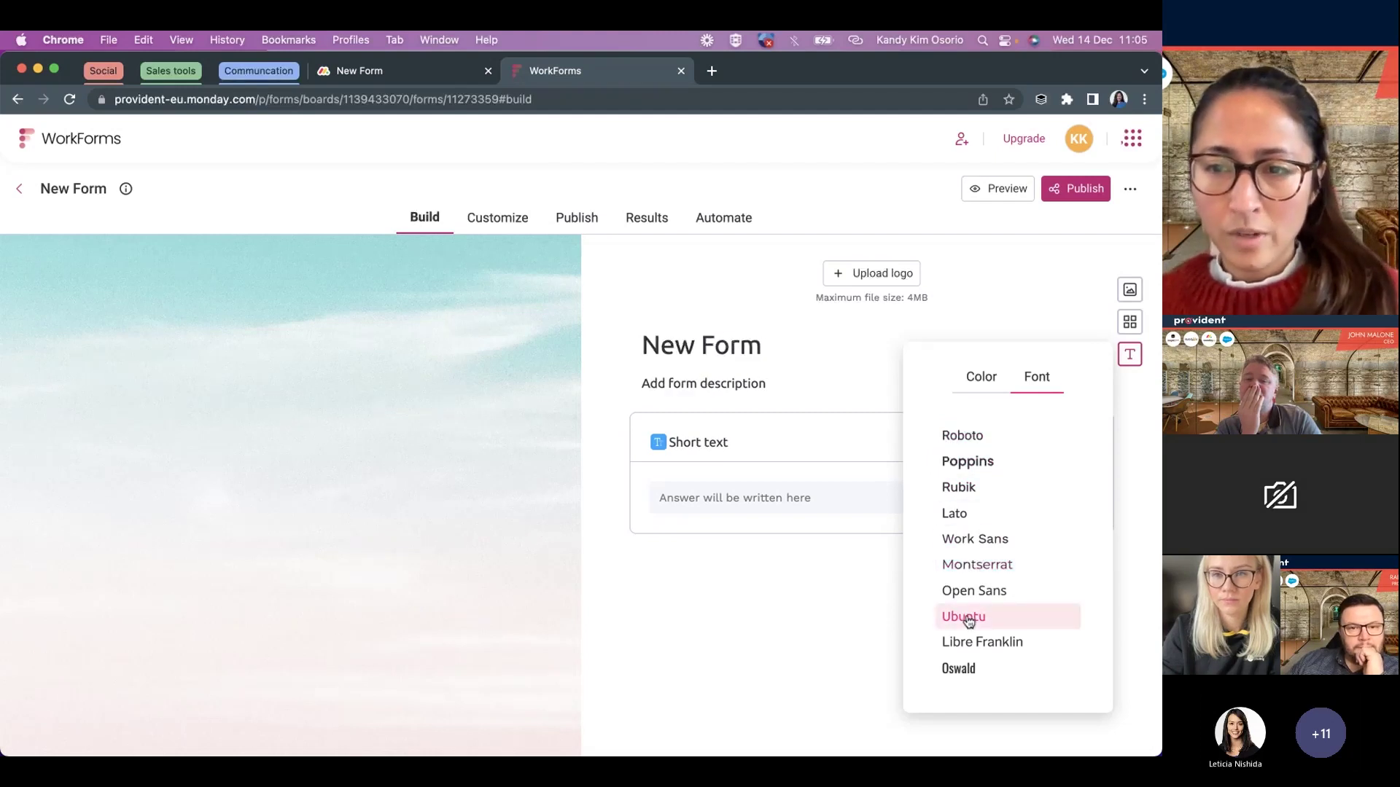
left_click(1029, 291)
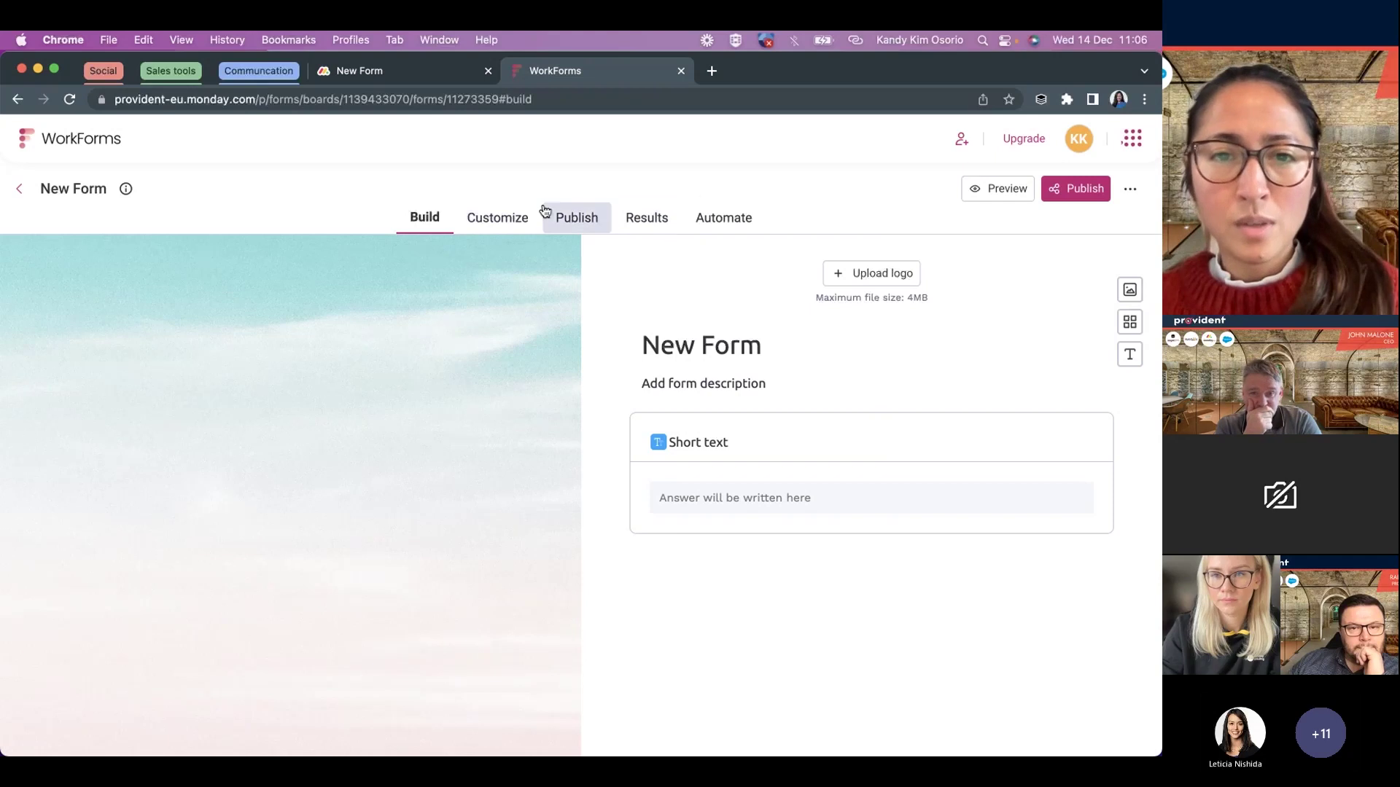
- Preview the form in mobile and desktop views and look over its view customization and after-submission settings
left_click(499, 220)
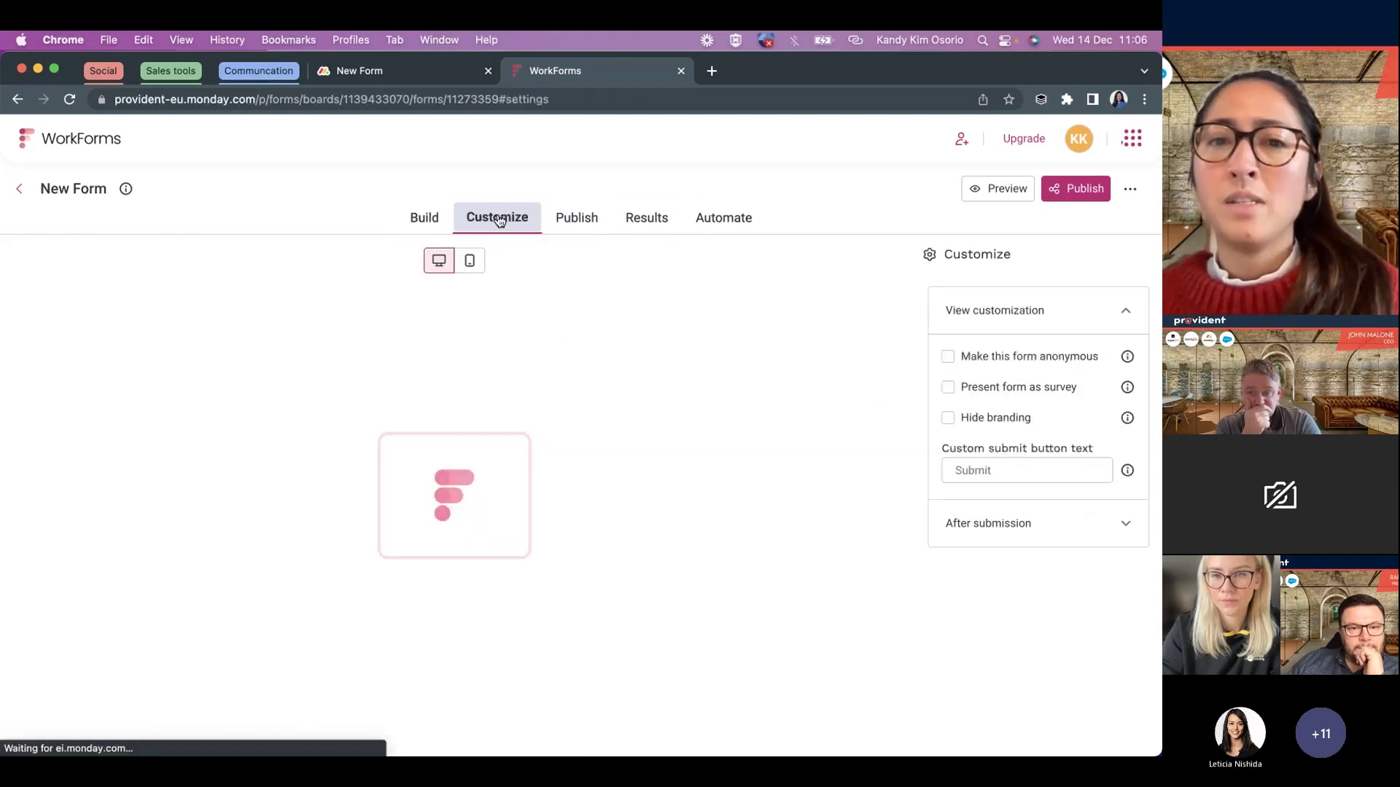
left_click(470, 261)
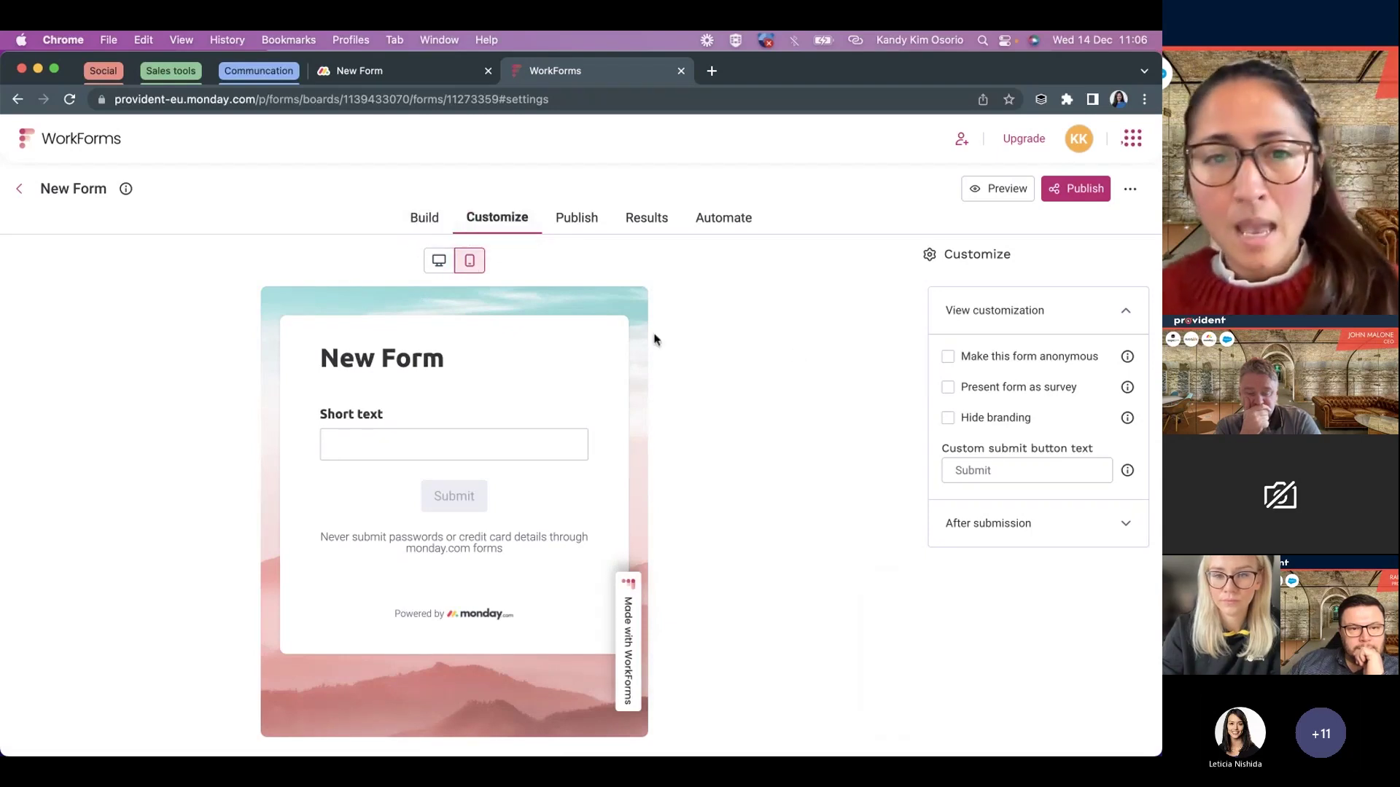
left_click(438, 261)
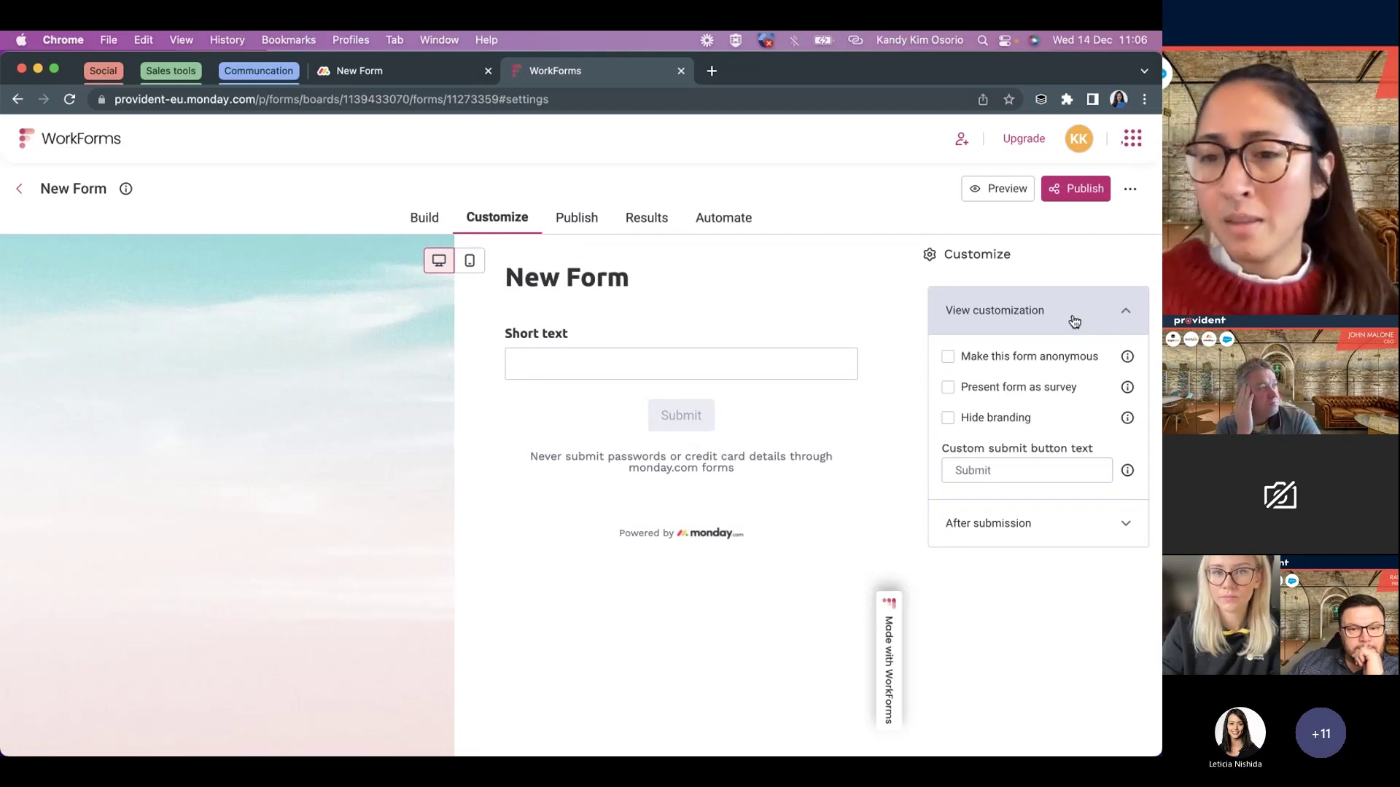
left_click(1007, 526)
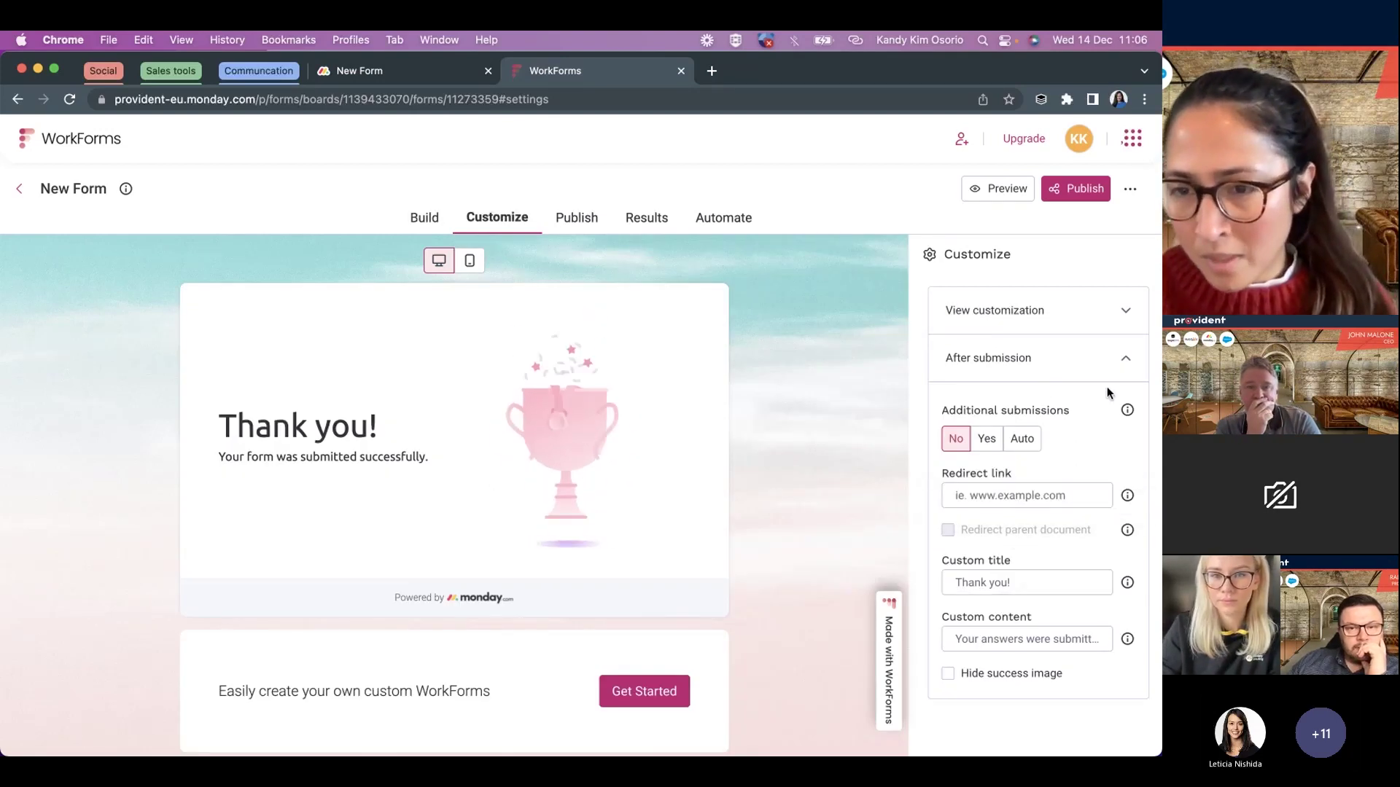
left_click(1123, 309)
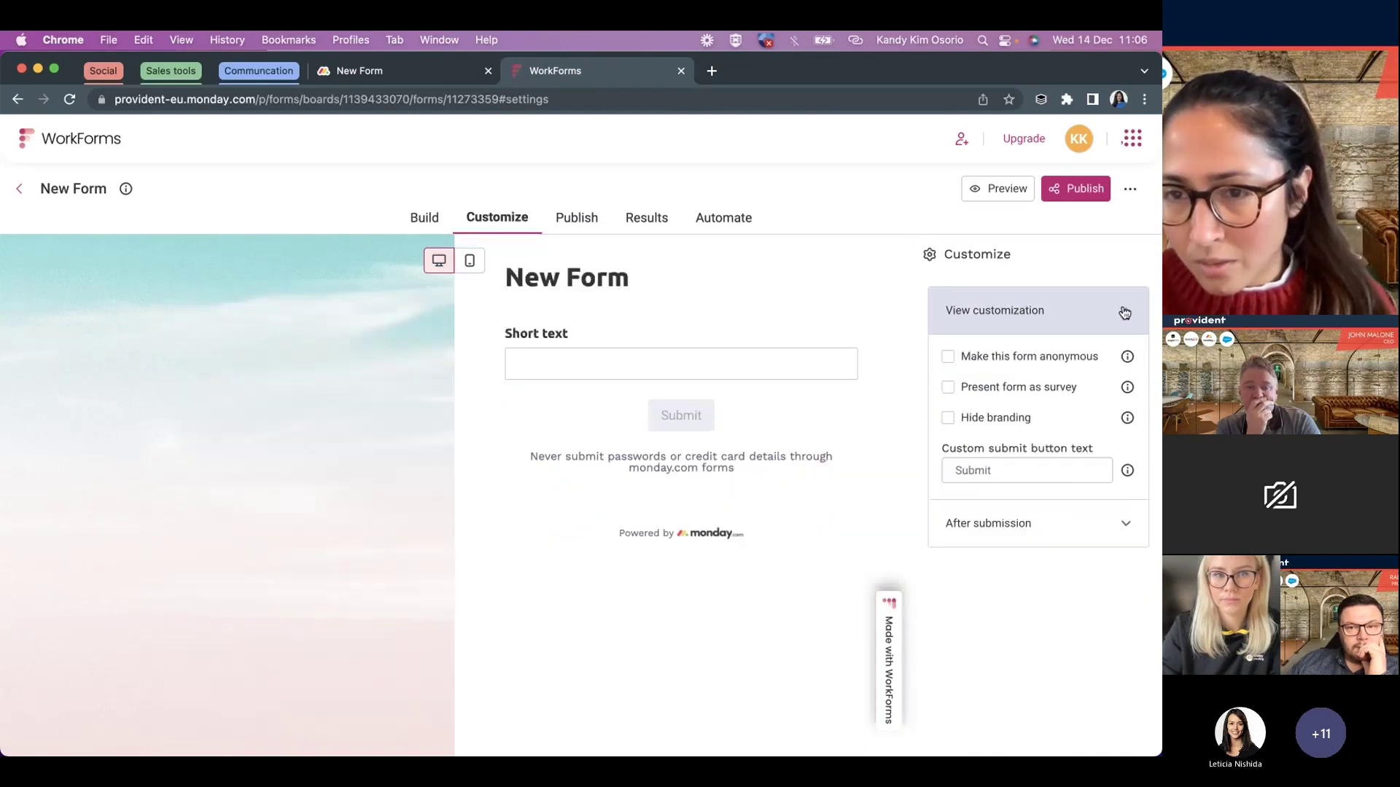
- Try the Present form as survey and Hide branding options, switching each one back off
left_click(1008, 394)
left_click(1006, 393)
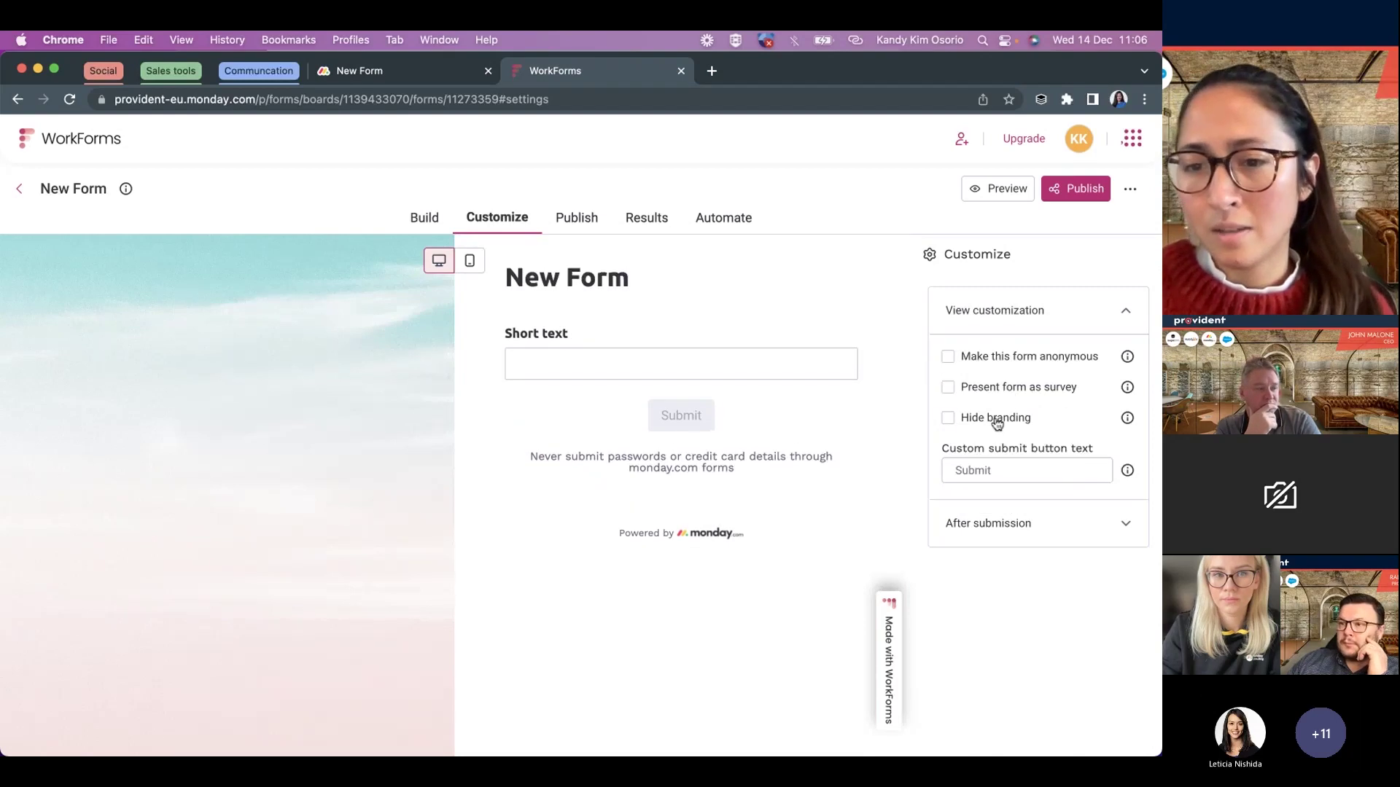
left_click(997, 421)
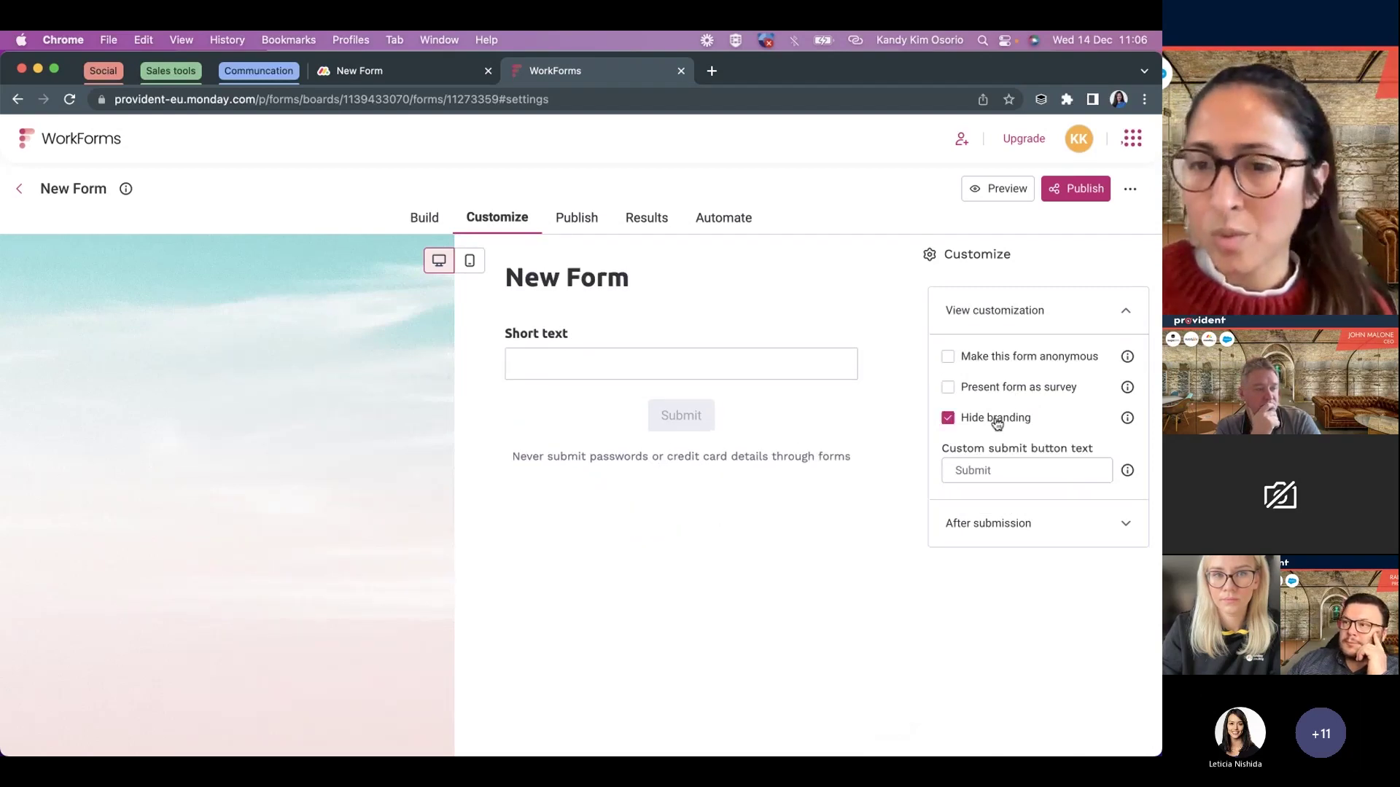
left_click(996, 422)
- Review the after-submission settings, including additional submissions, redirect link and custom title
left_click(989, 524)
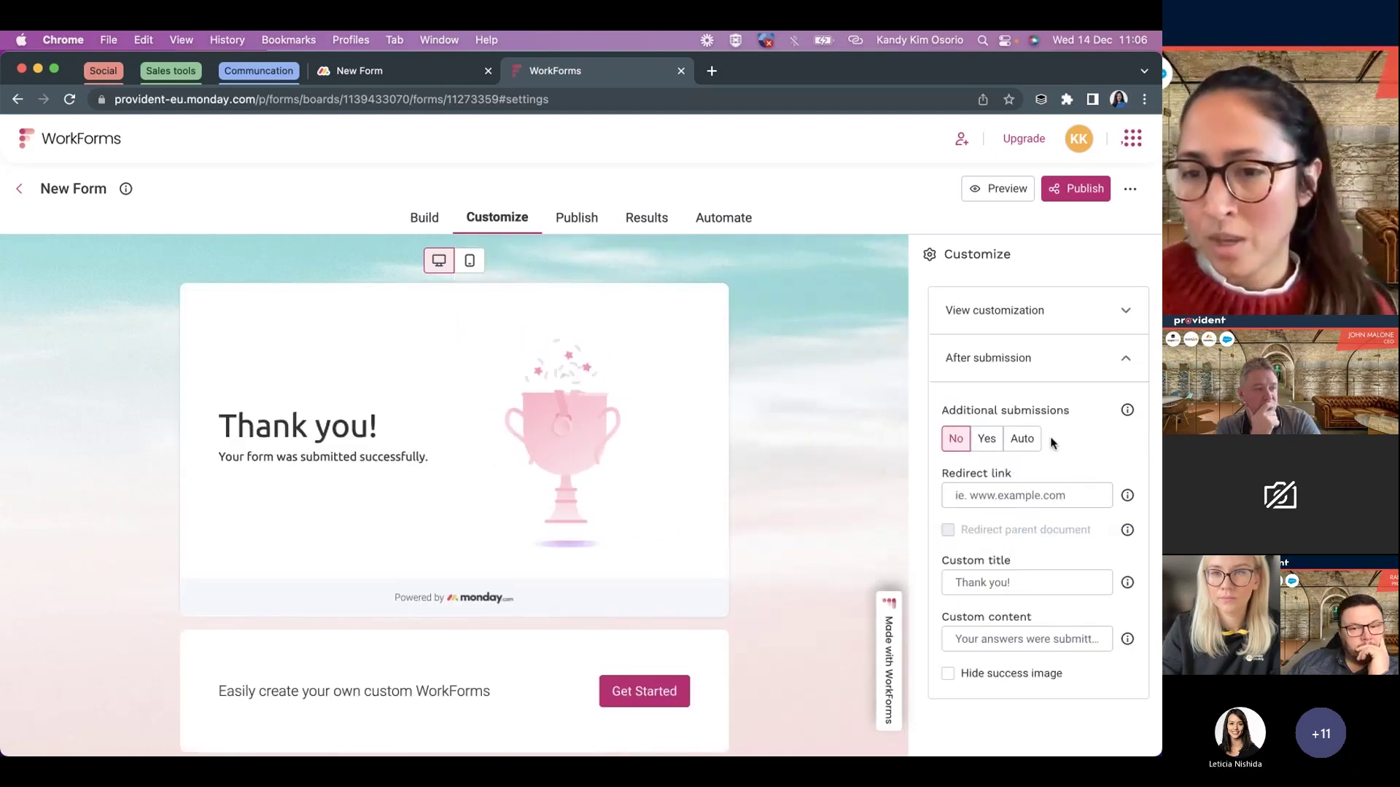
left_click(955, 582)
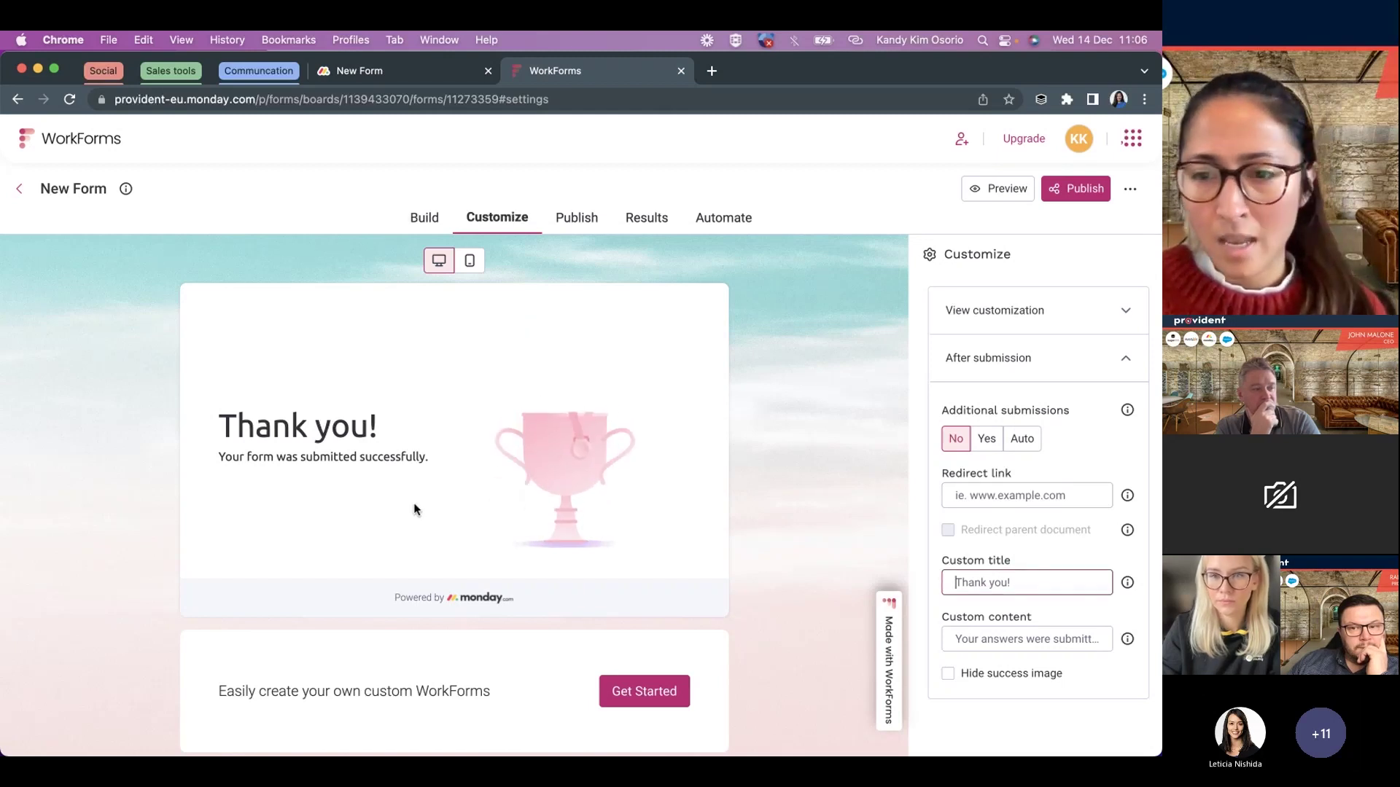
left_click(1122, 360)
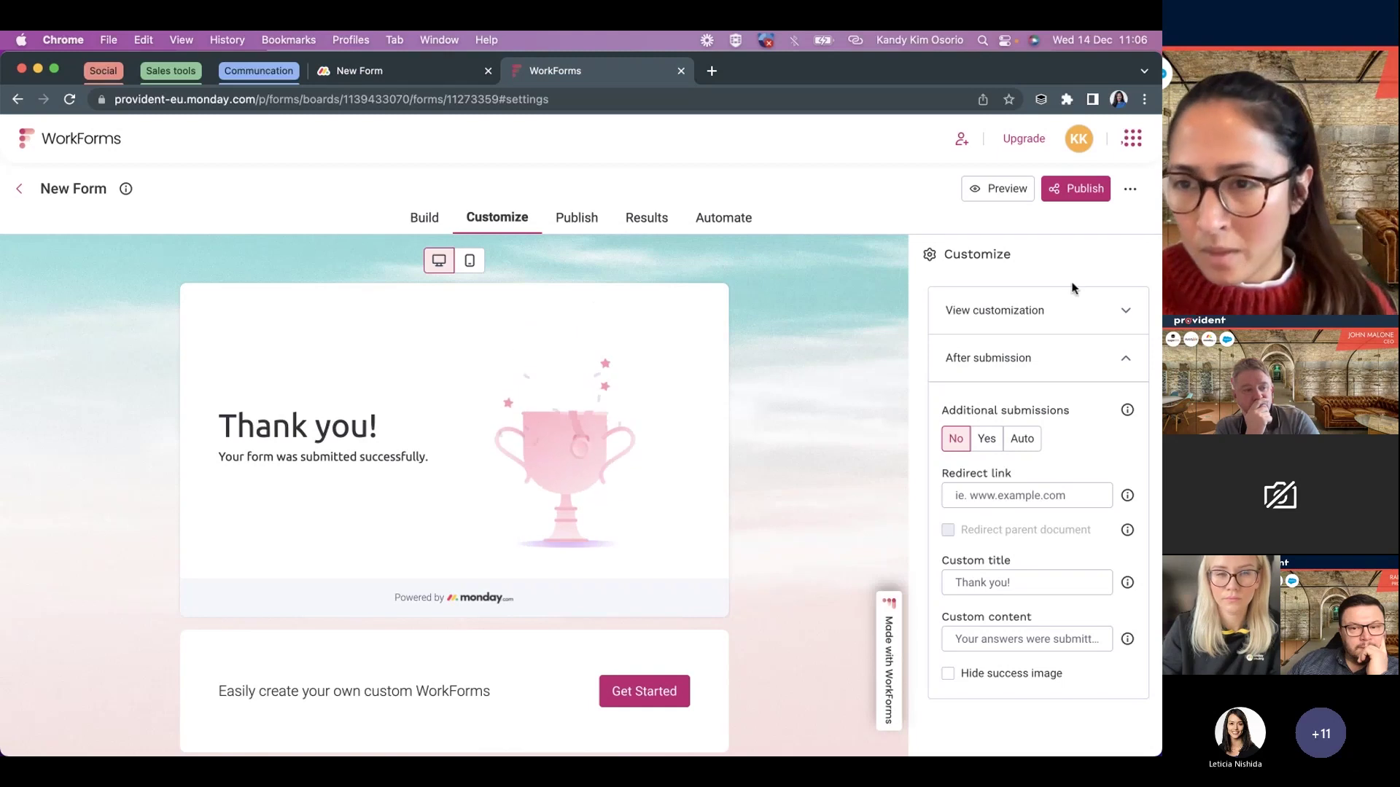
- Look over the view customization settings again and return to the custom title field in the after-submission settings
left_click(1125, 312)
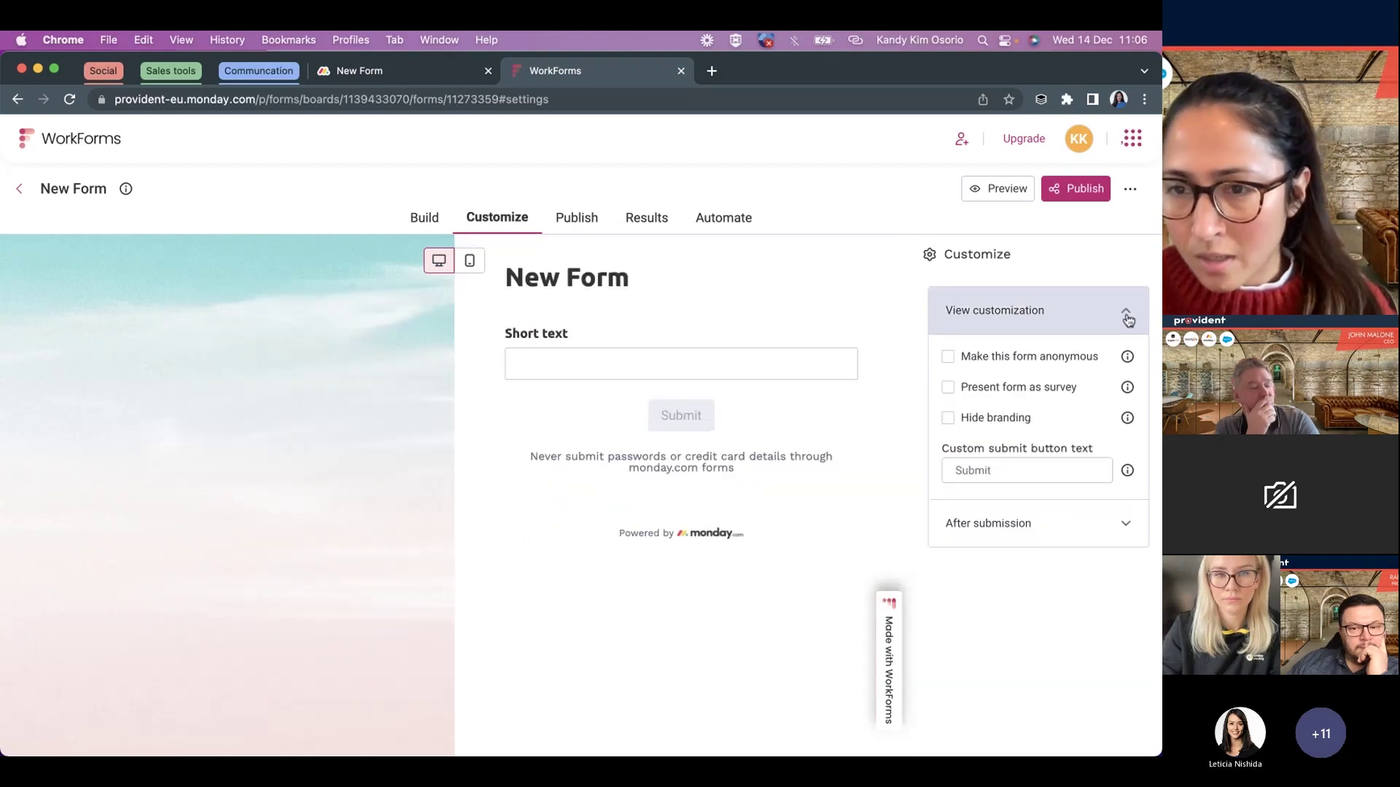
left_click(1123, 525)
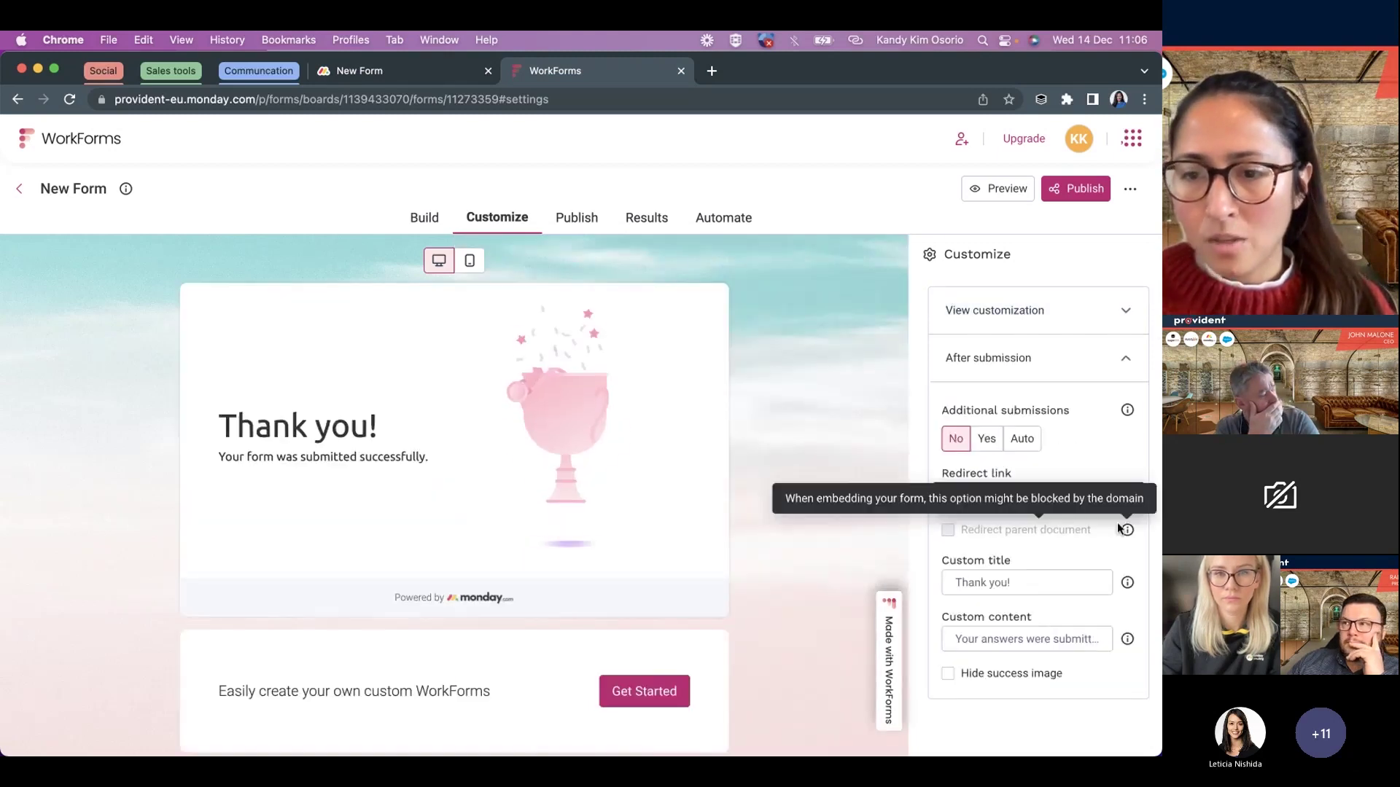
left_click(1011, 583)
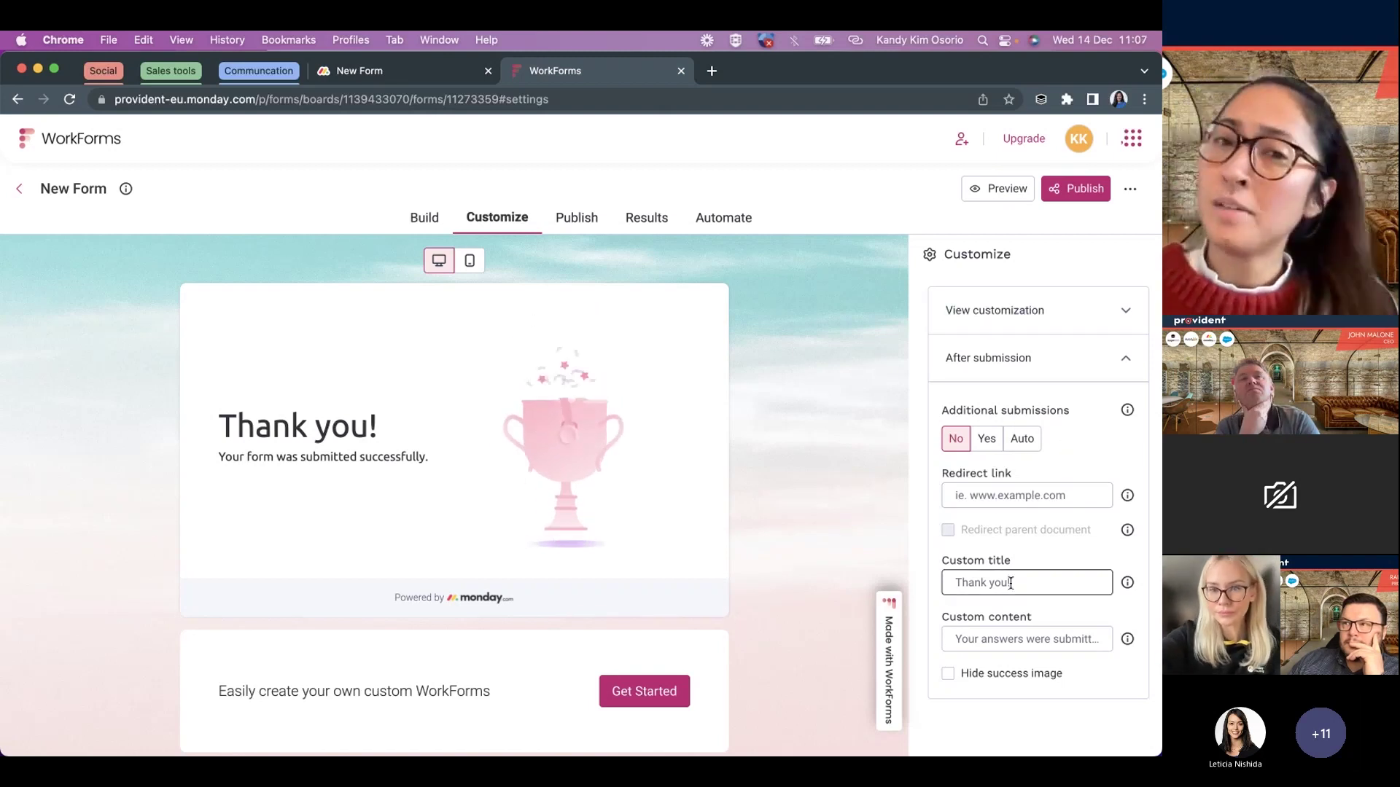
- Shorten the form's share link in the publishing settings
left_click(581, 222)
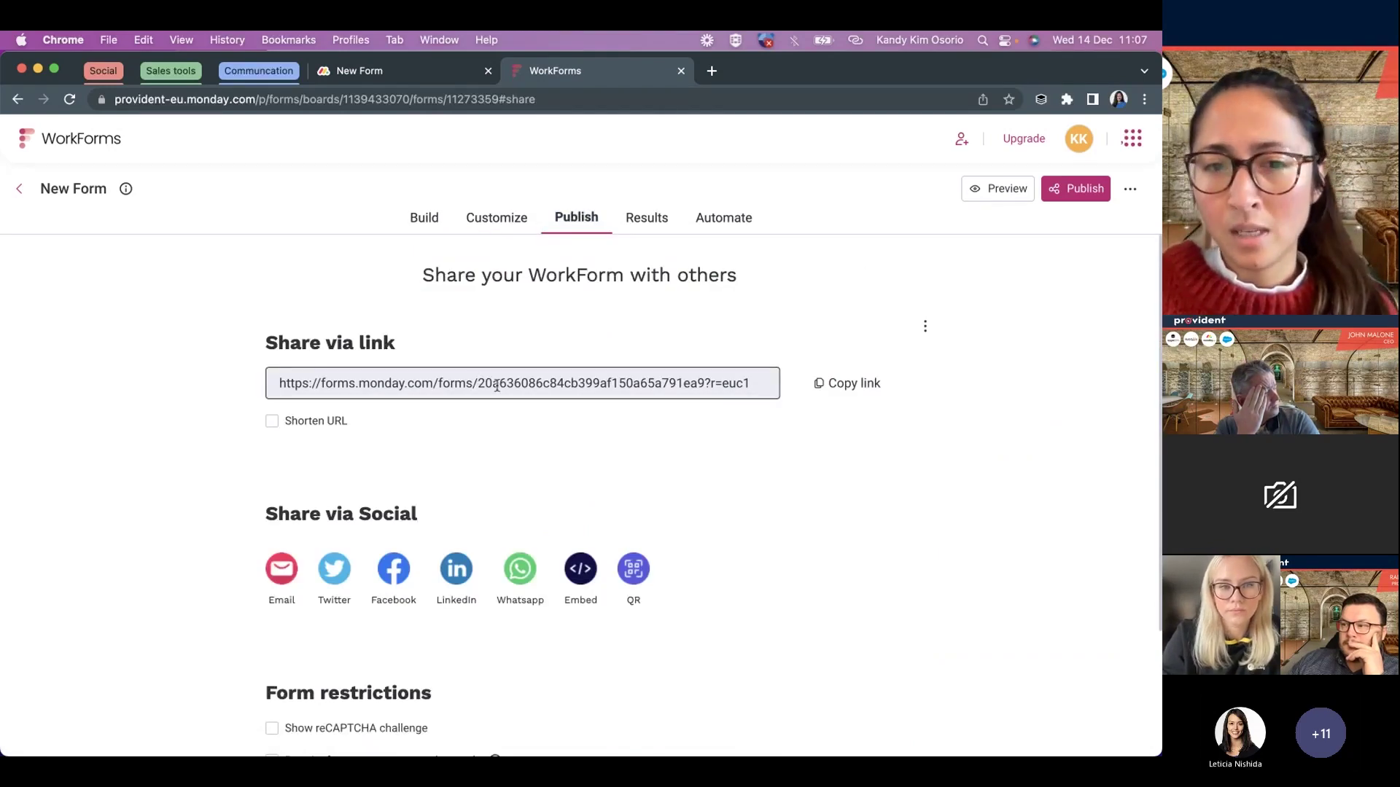
left_click(297, 426)
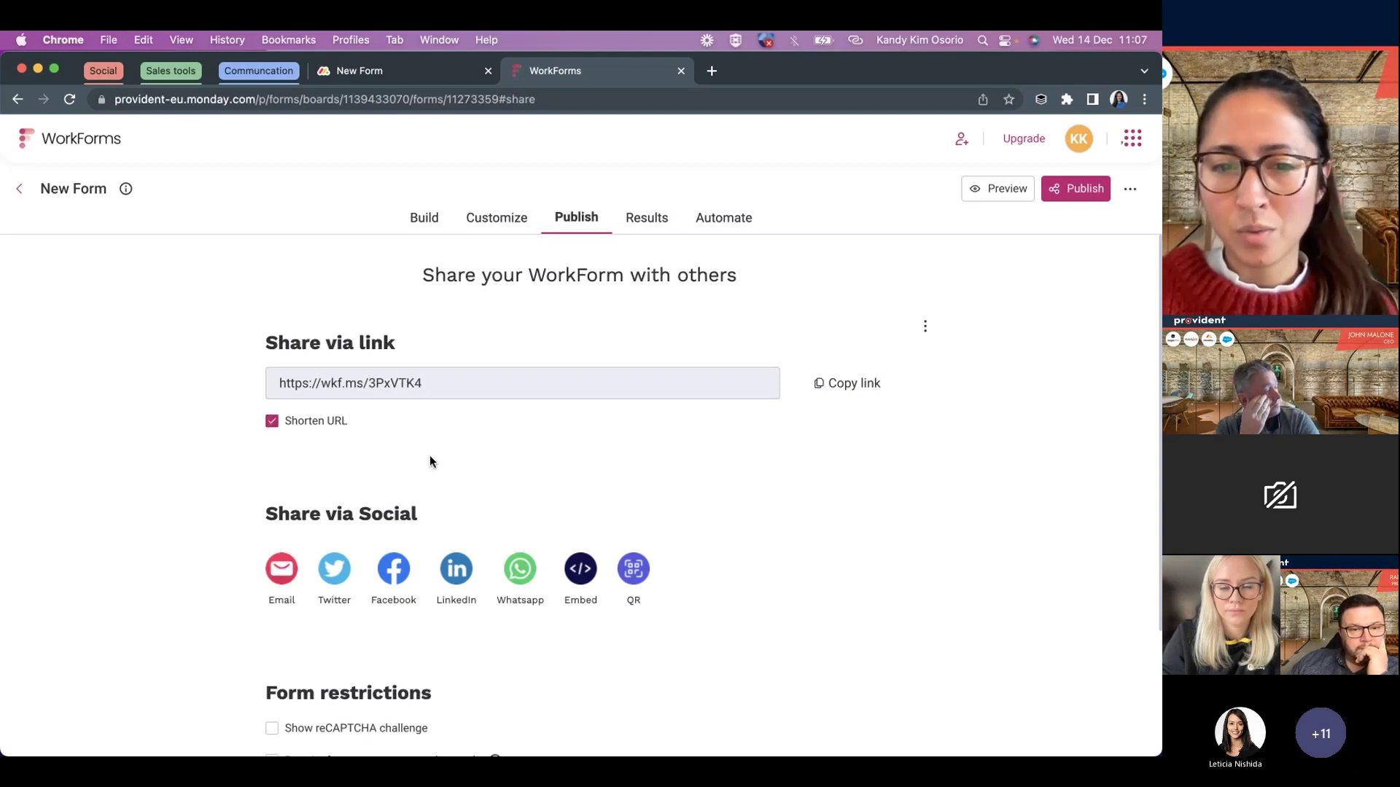
- Try the form restriction that limits access to account members only, and switch it back off
scroll(430, 461, "down", 2)
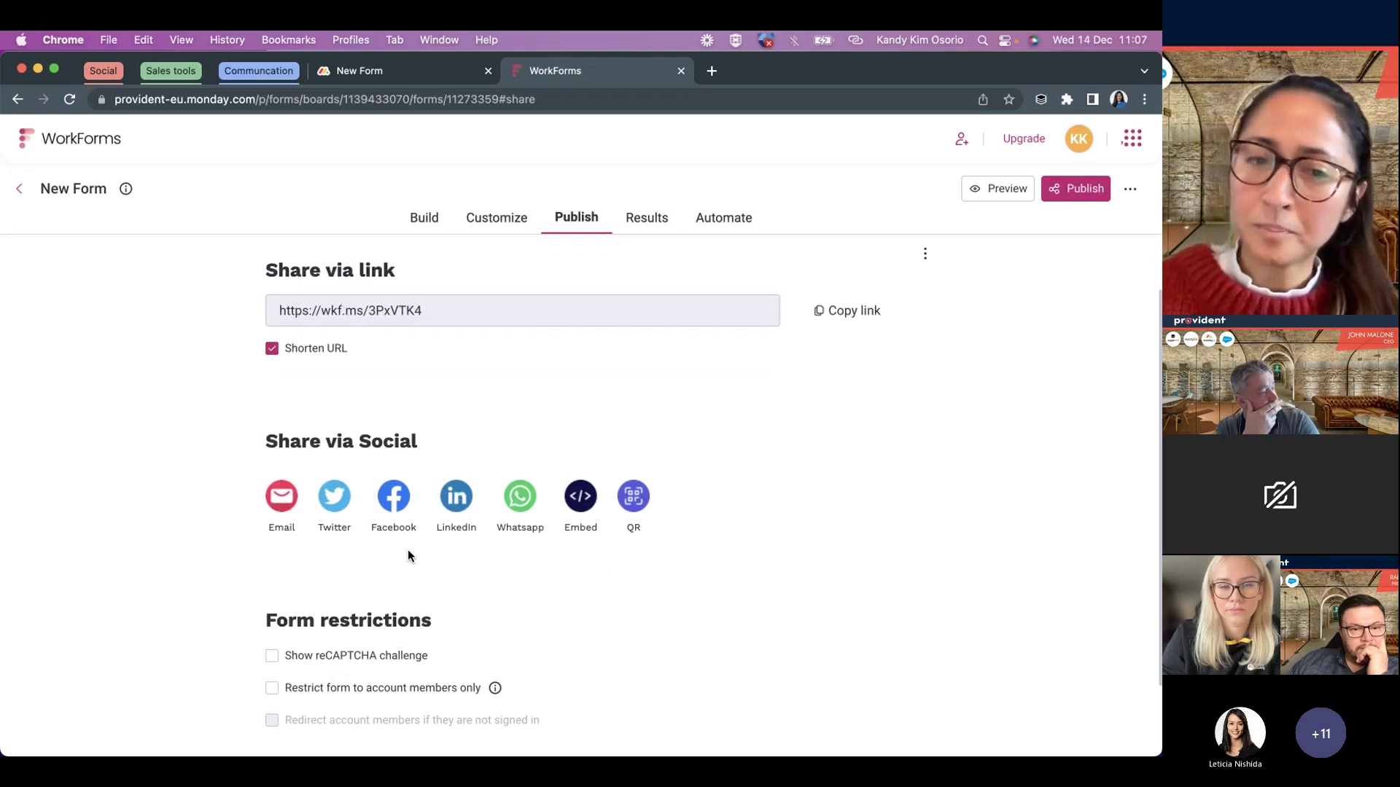
scroll(408, 549, "down", 3)
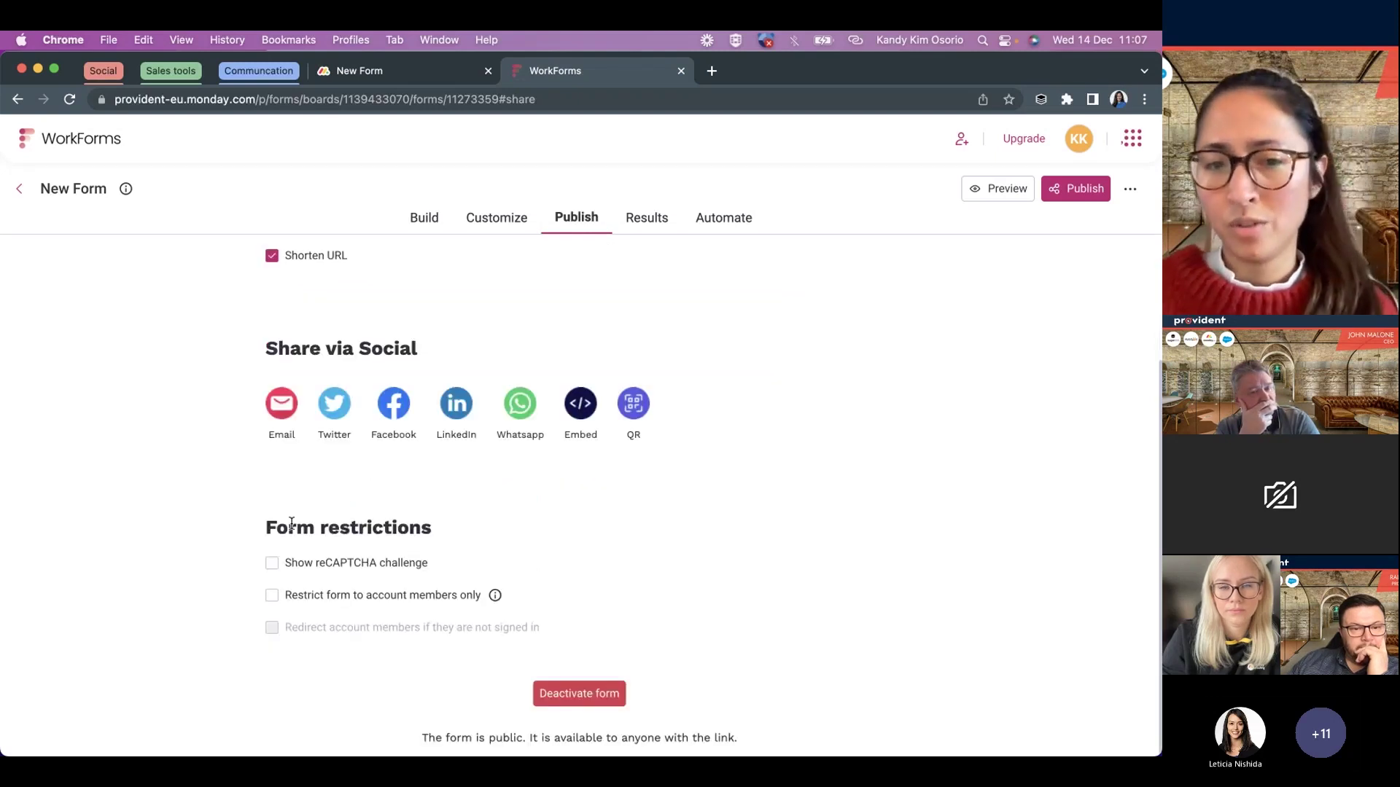
left_click(335, 604)
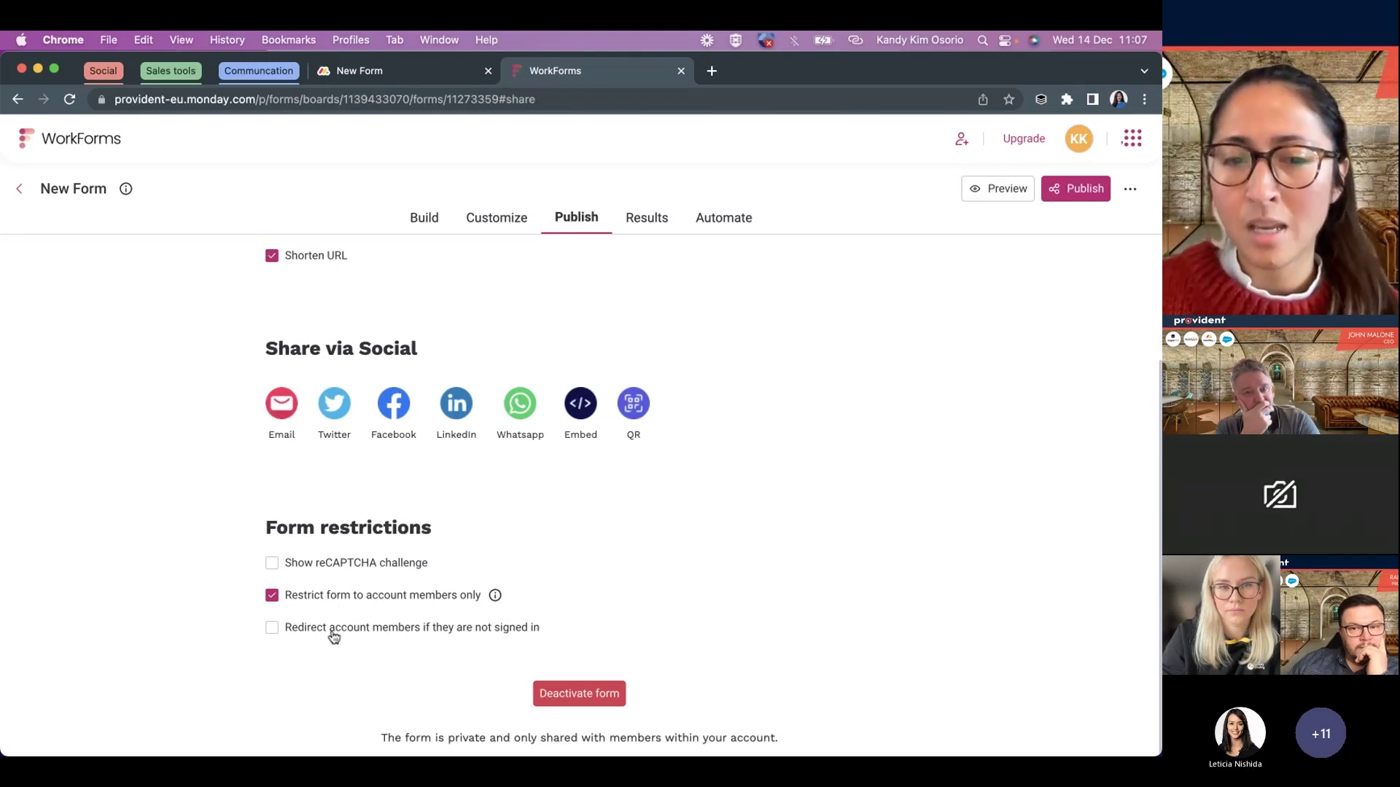
left_click(334, 635)
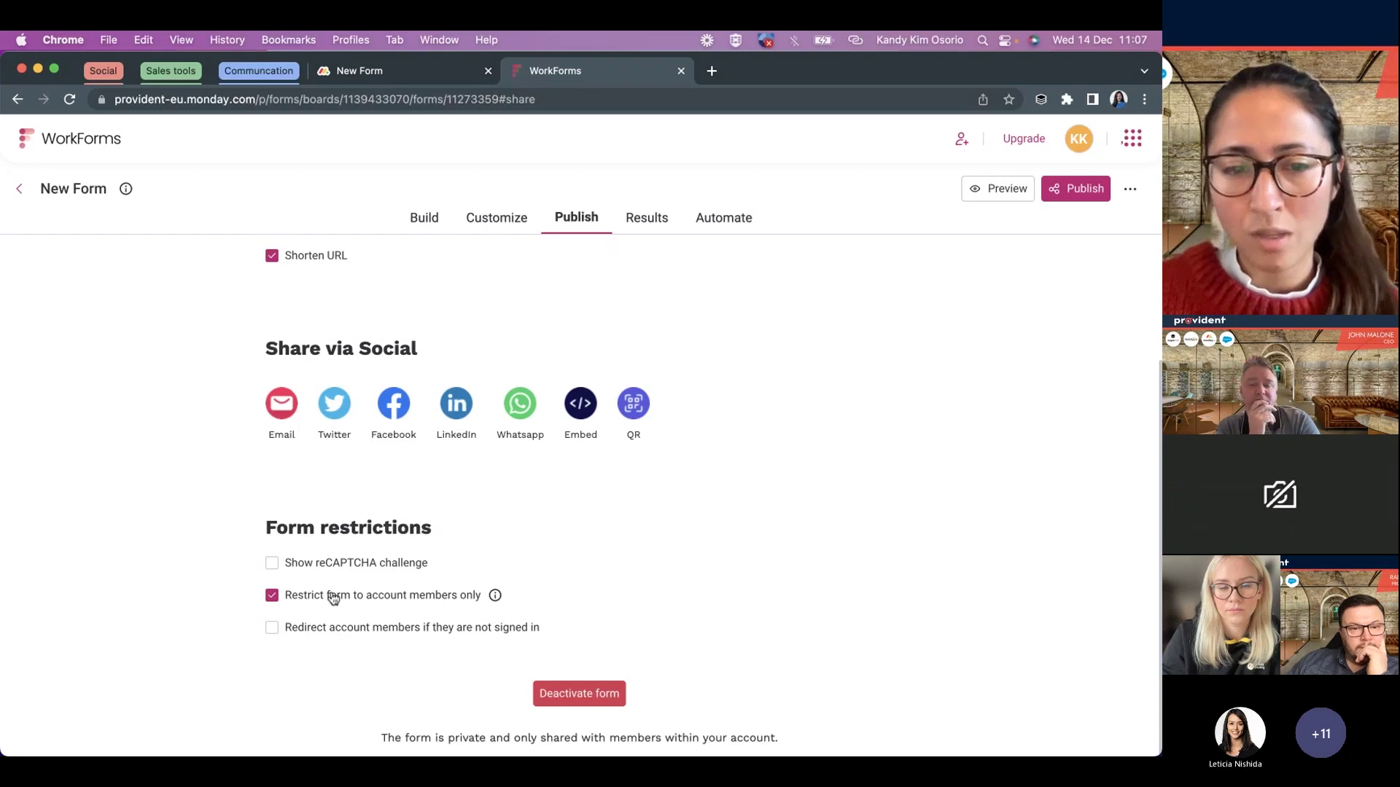
left_click(333, 598)
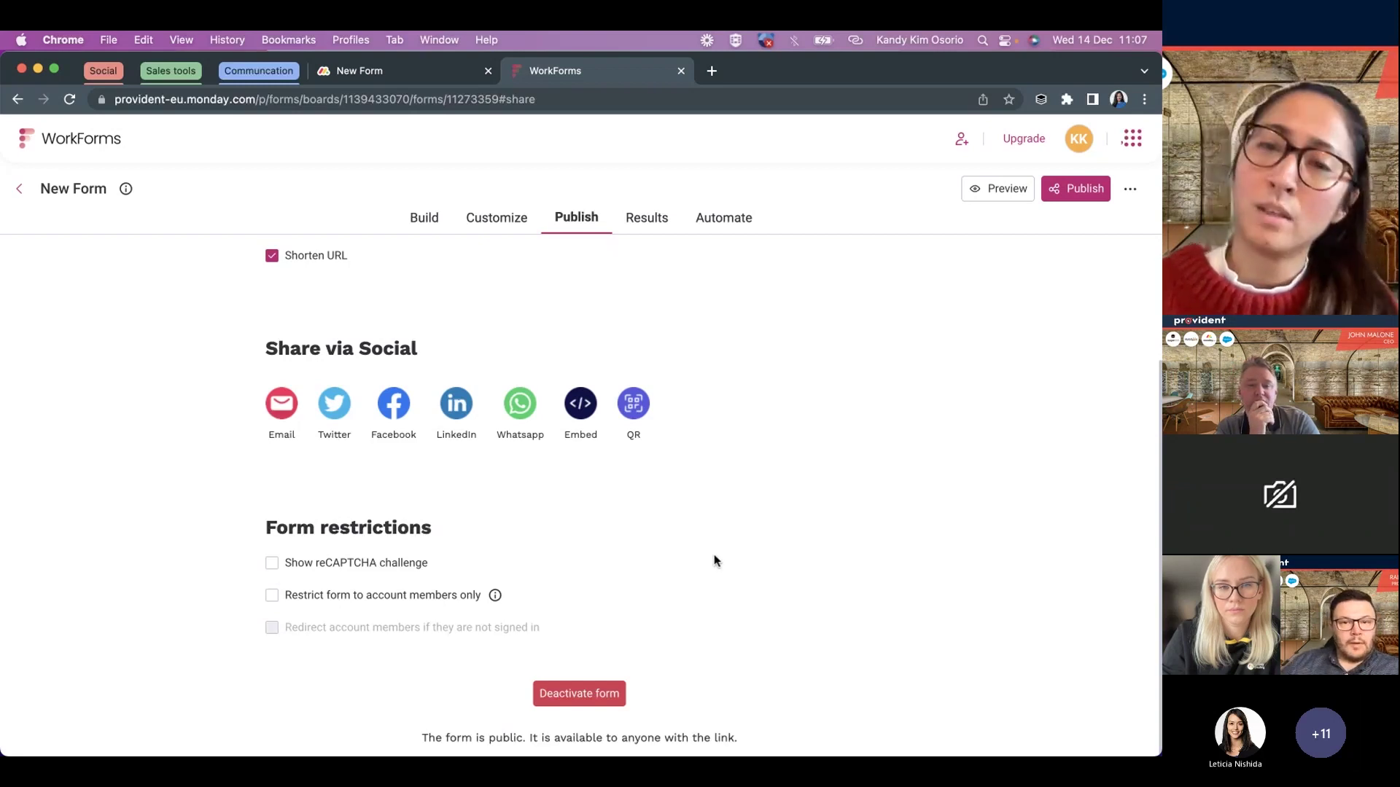
- Look at the summary and responses views in the form's results
left_click(645, 222)
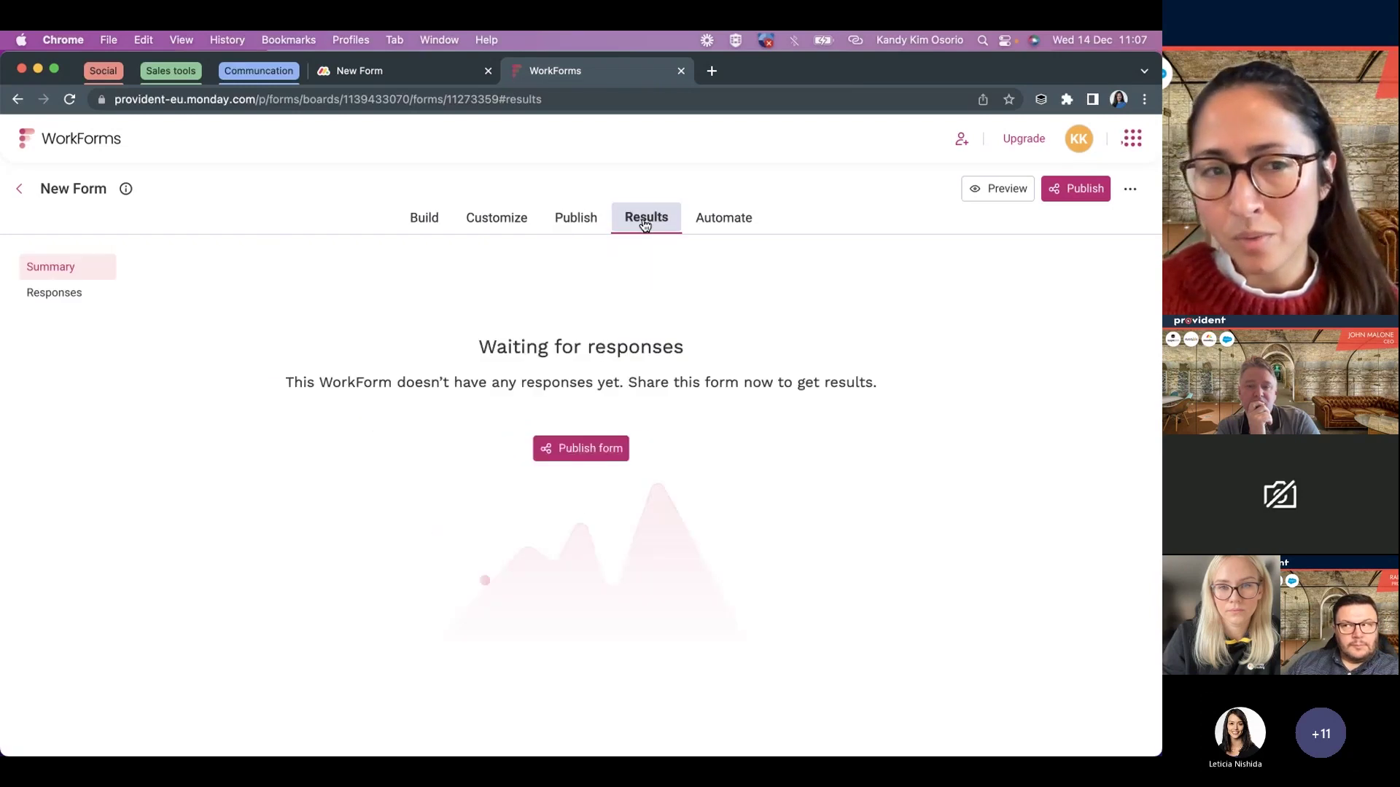
left_click(46, 299)
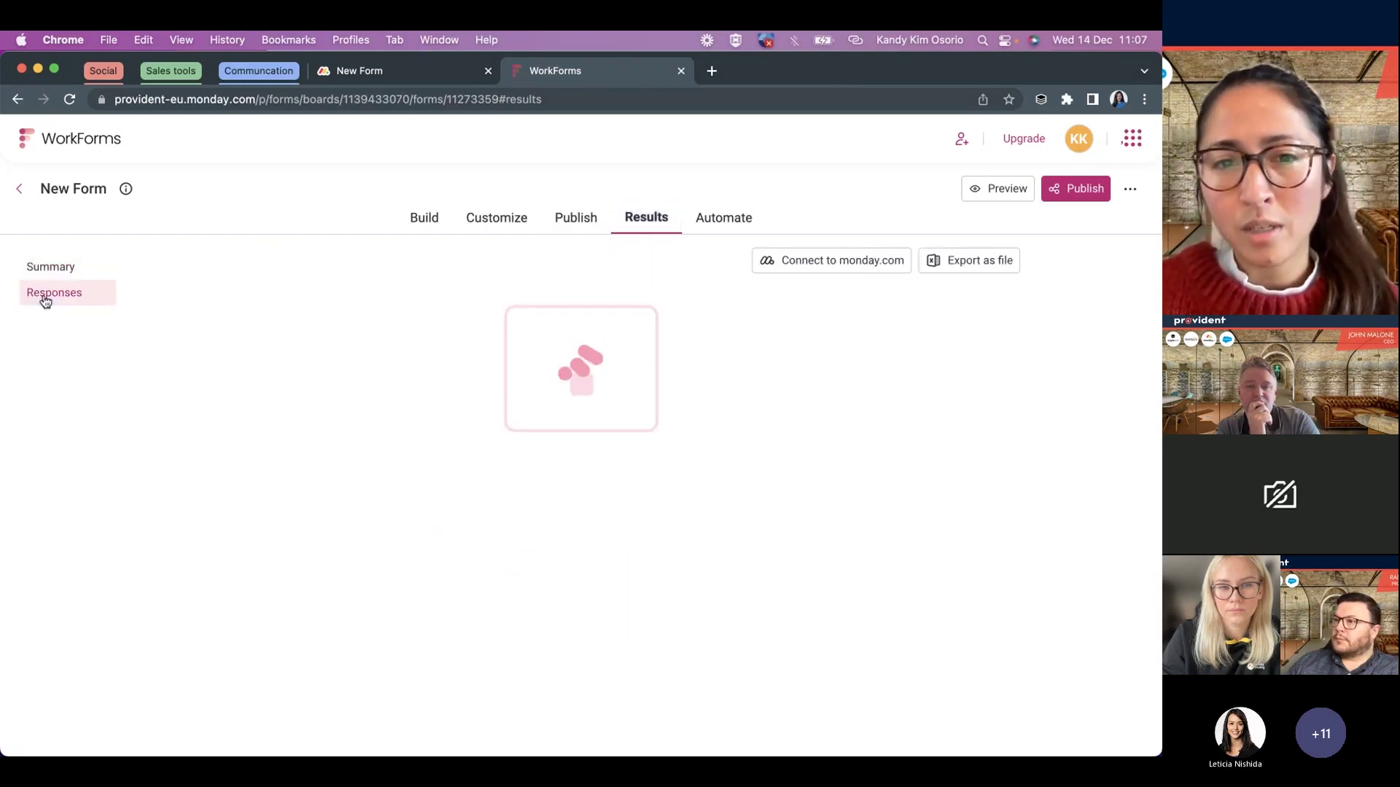
left_click(93, 266)
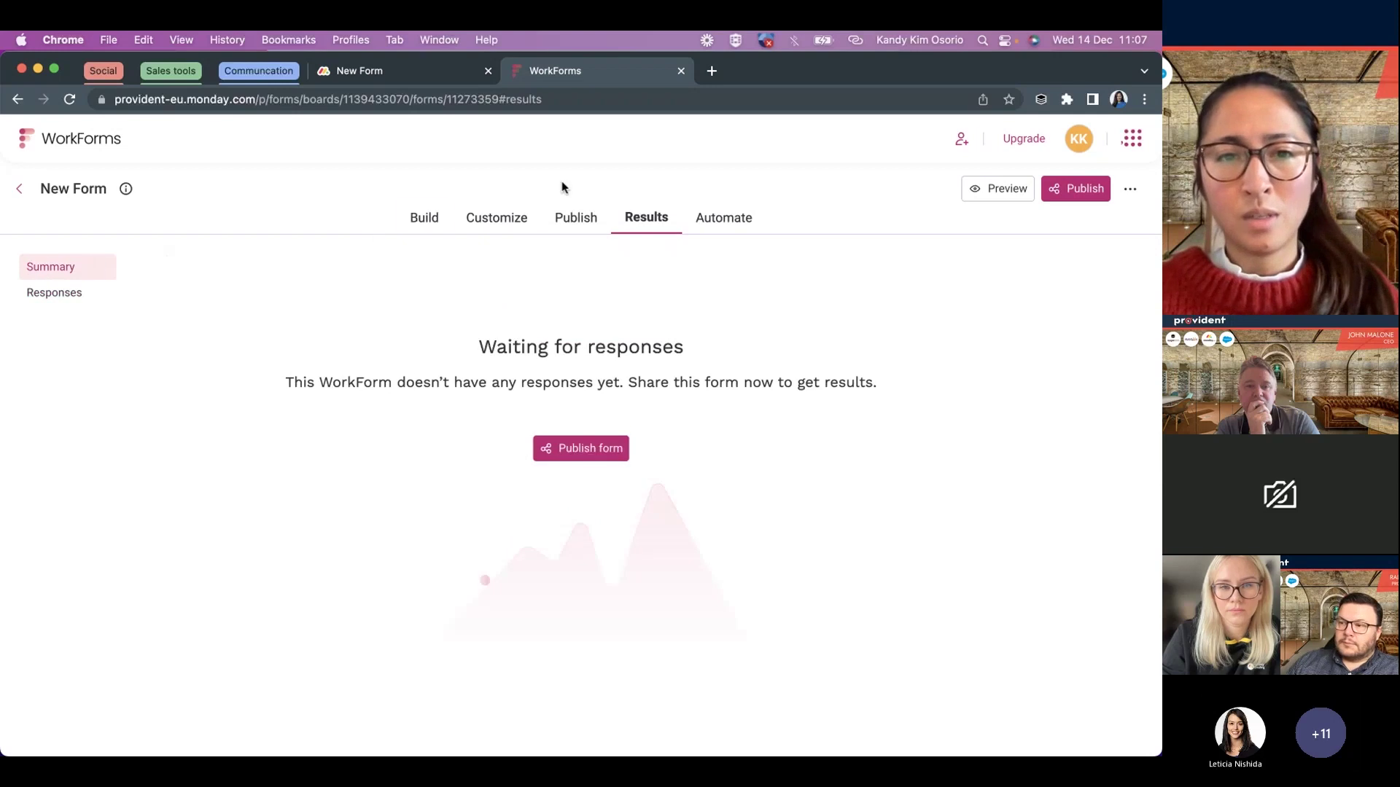
- Add a Single select question below the Short text question in the form builder
left_click(423, 218)
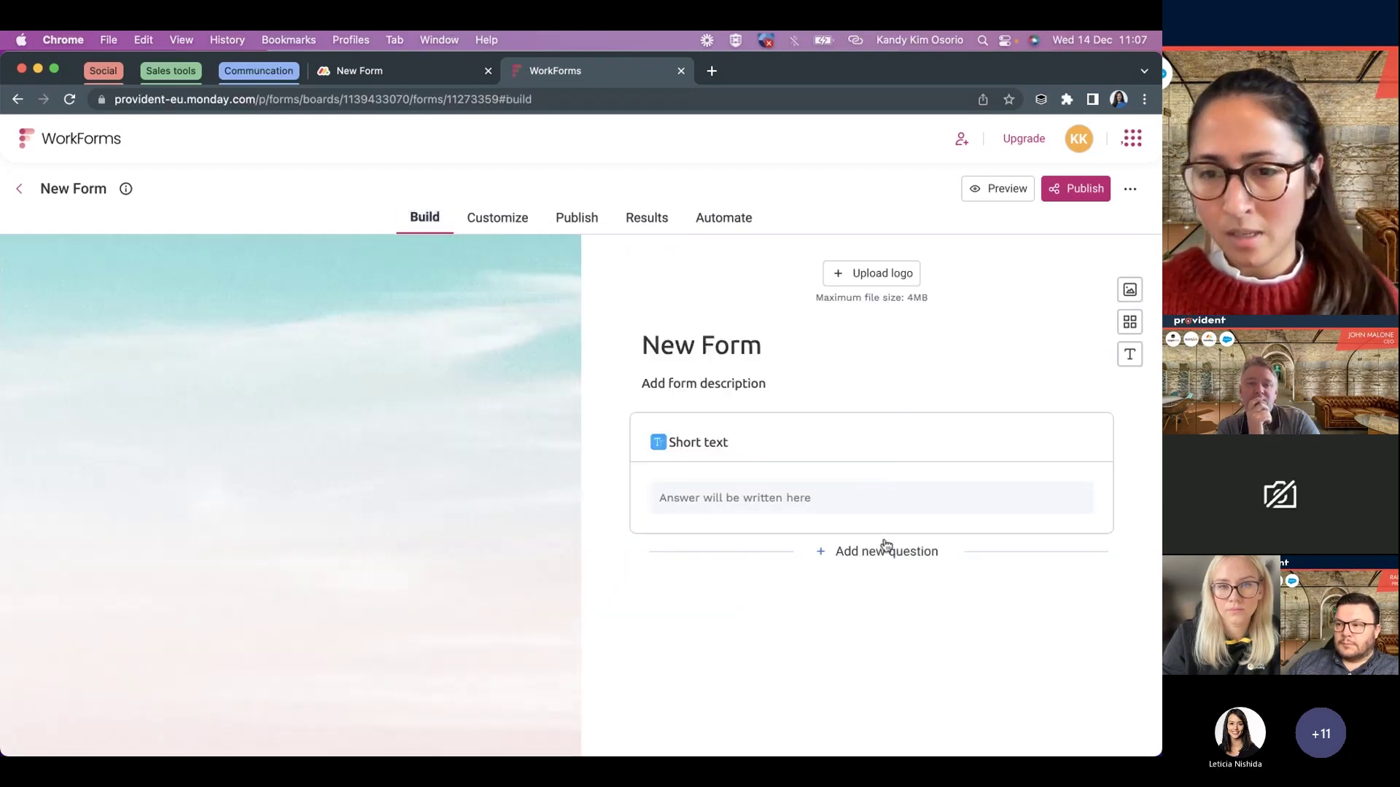
right_click(885, 543)
left_click(818, 575)
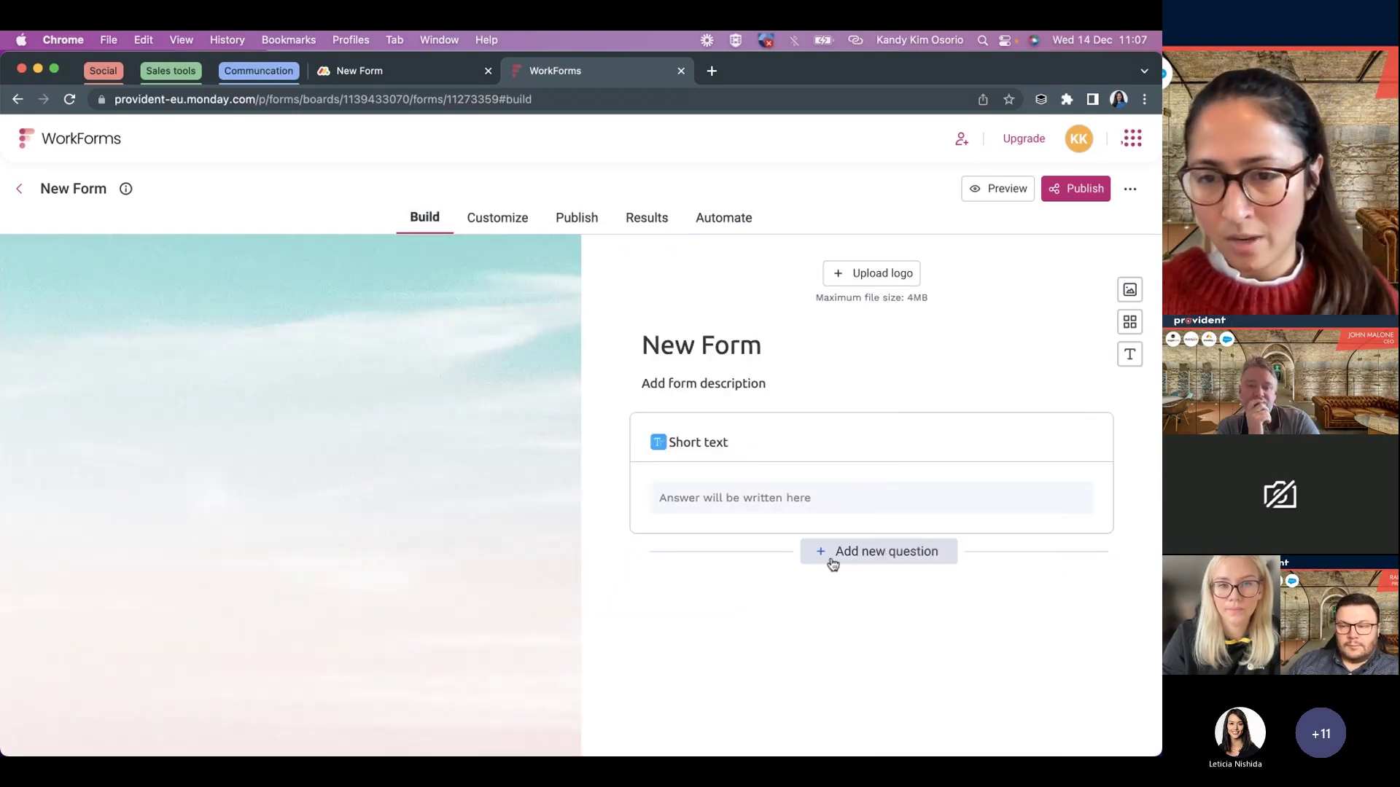
left_click(832, 562)
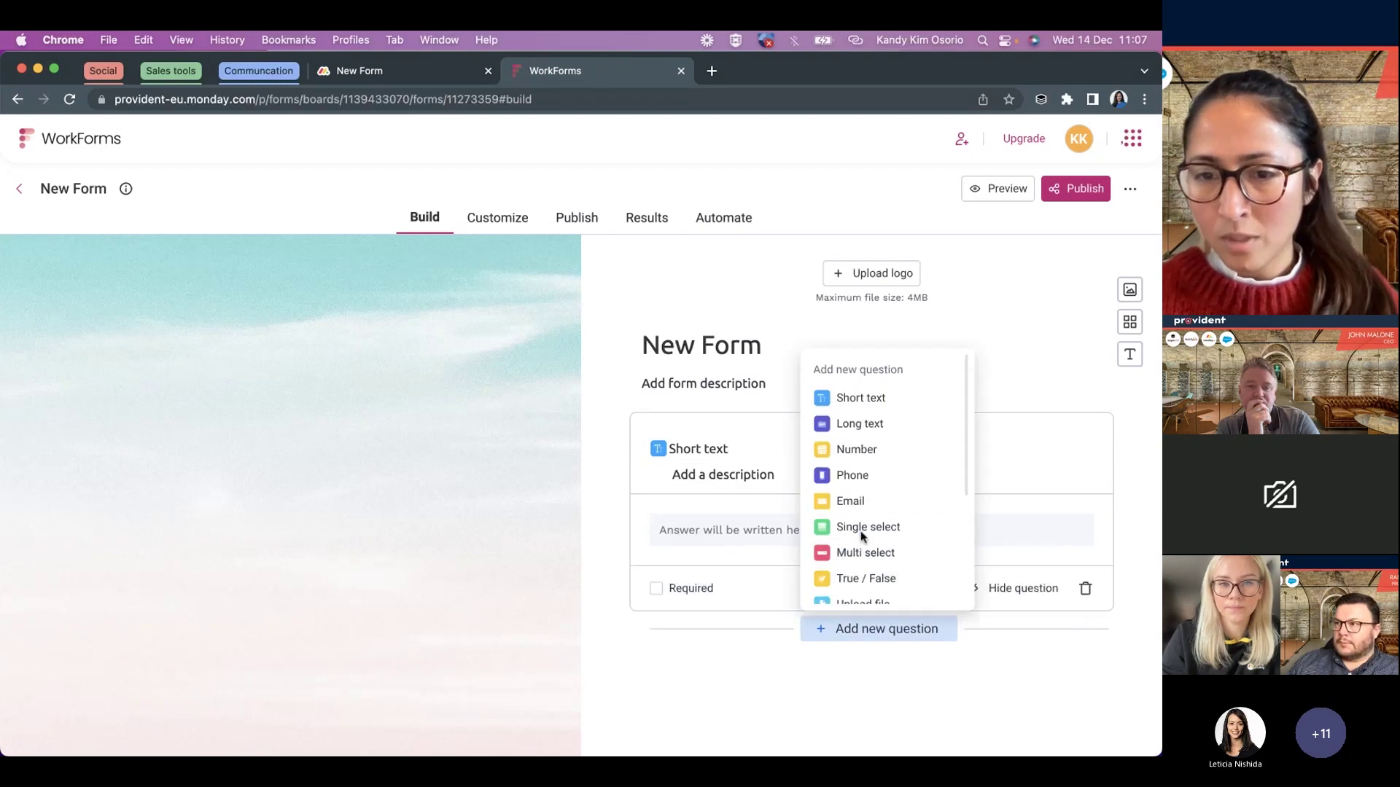
left_click(851, 526)
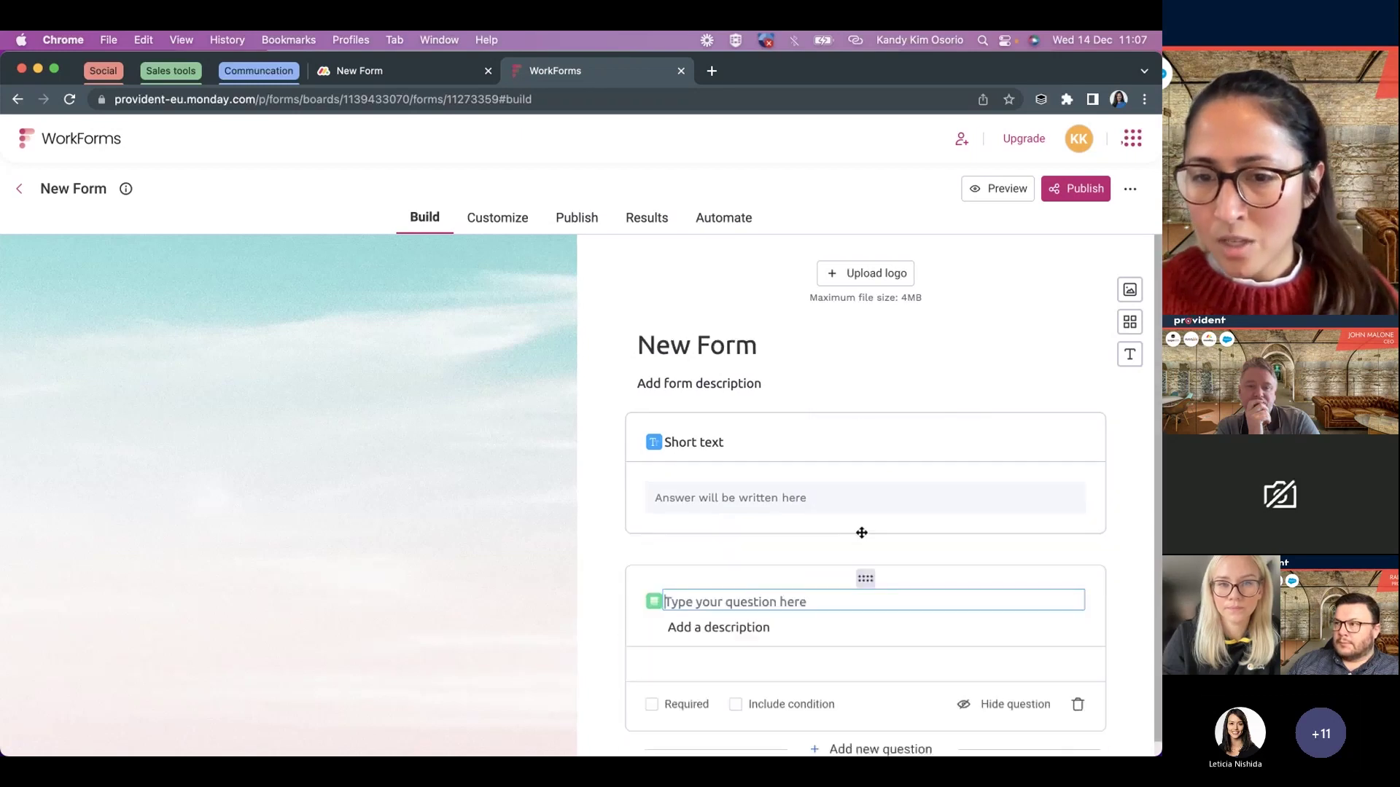
- Preview the form and submit a test response with a first name as the short text and Option 1 selected
left_click(975, 195)
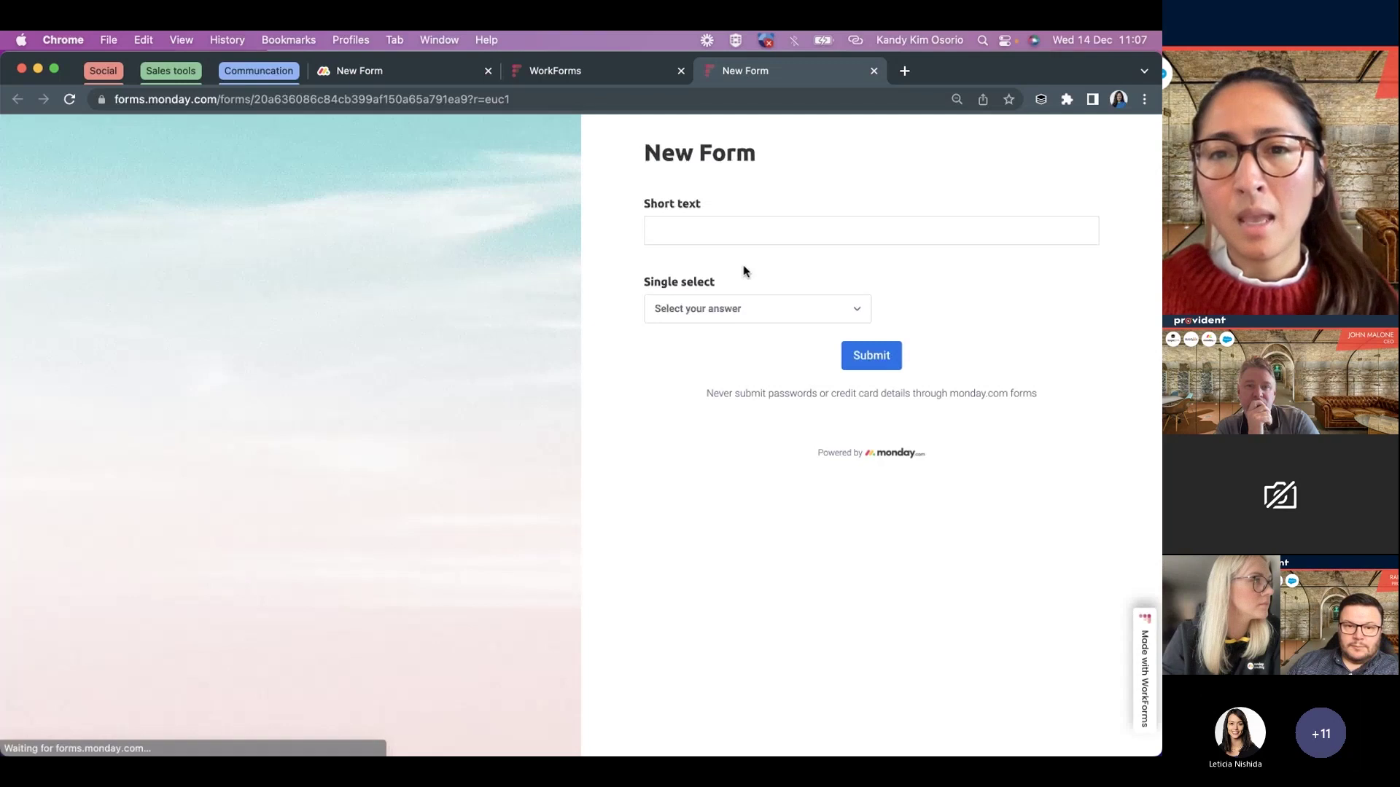
left_click(733, 237)
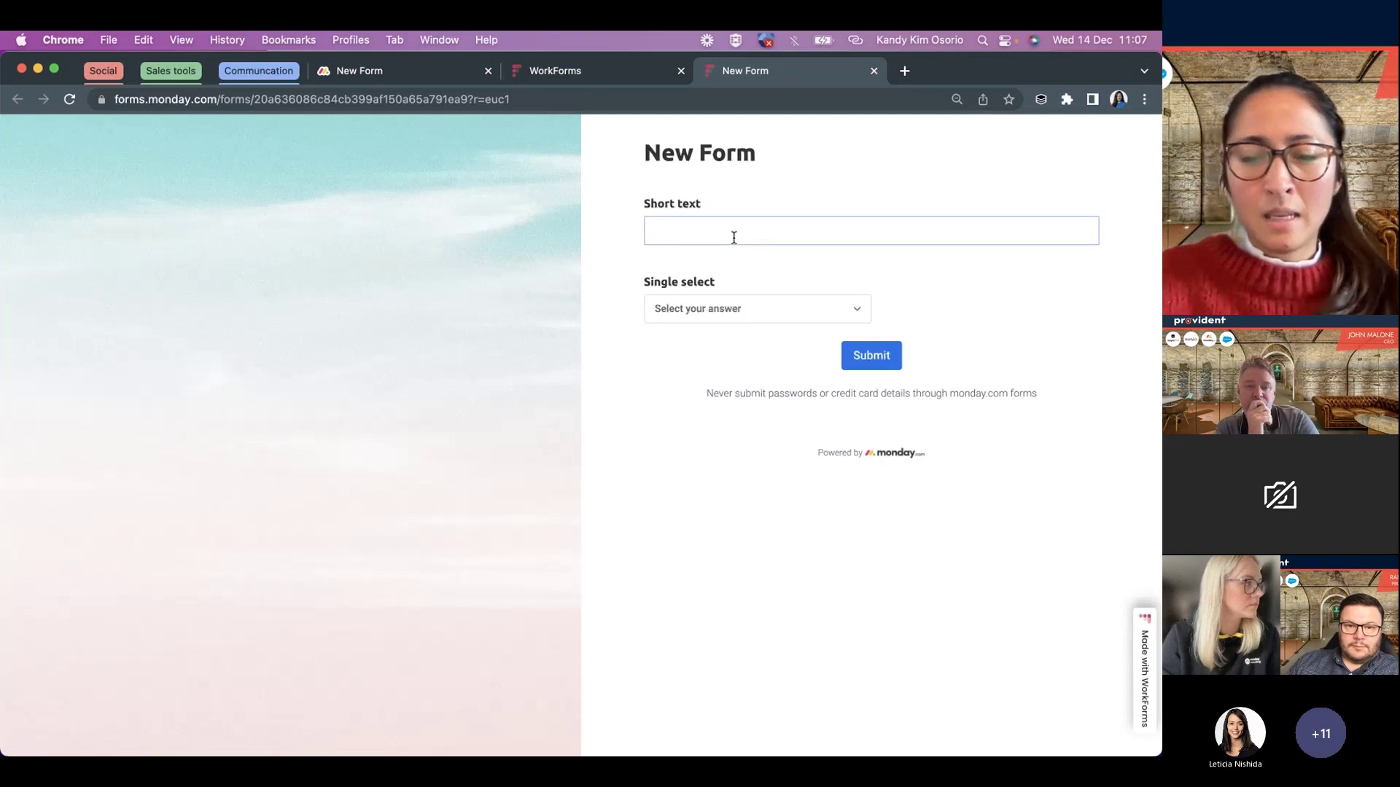
left_click(686, 309)
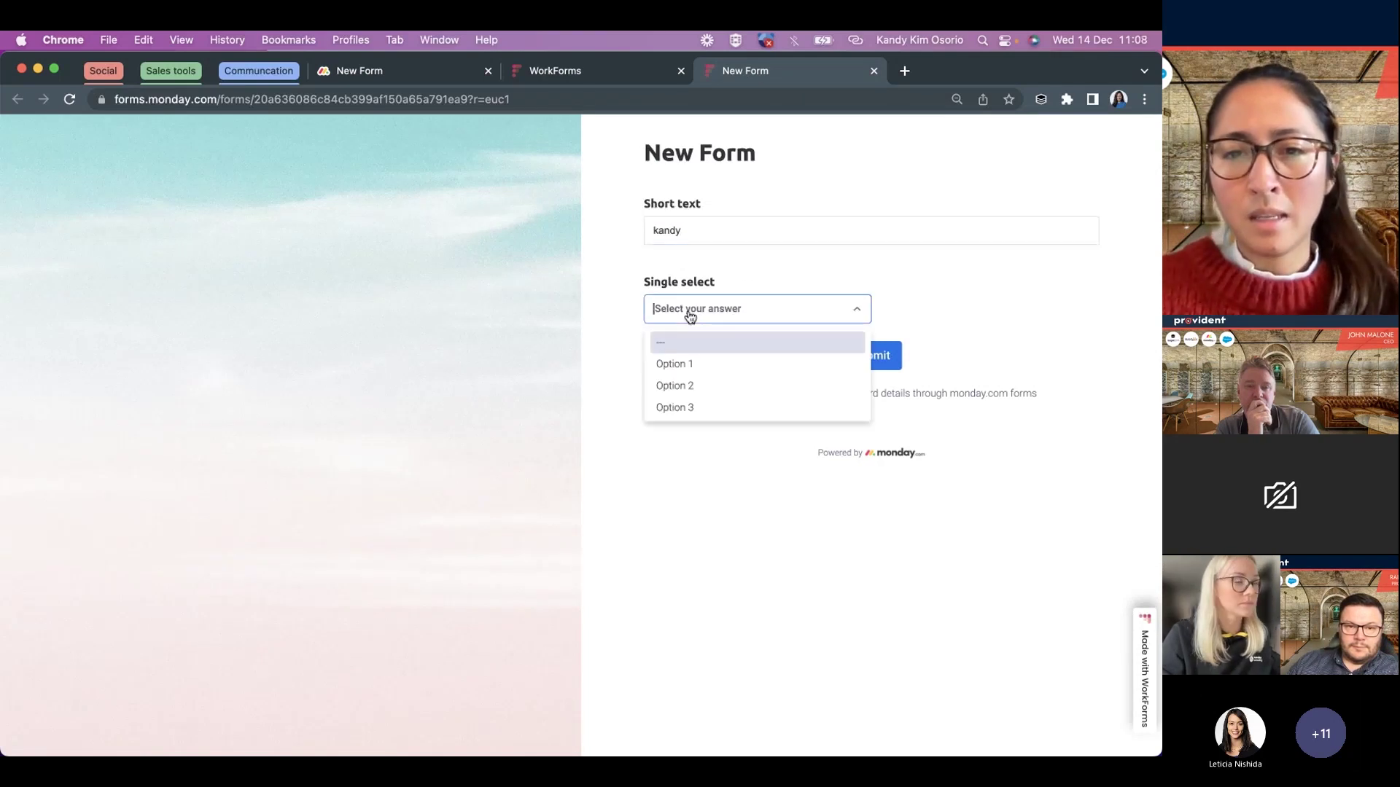
left_click(684, 367)
left_click(863, 357)
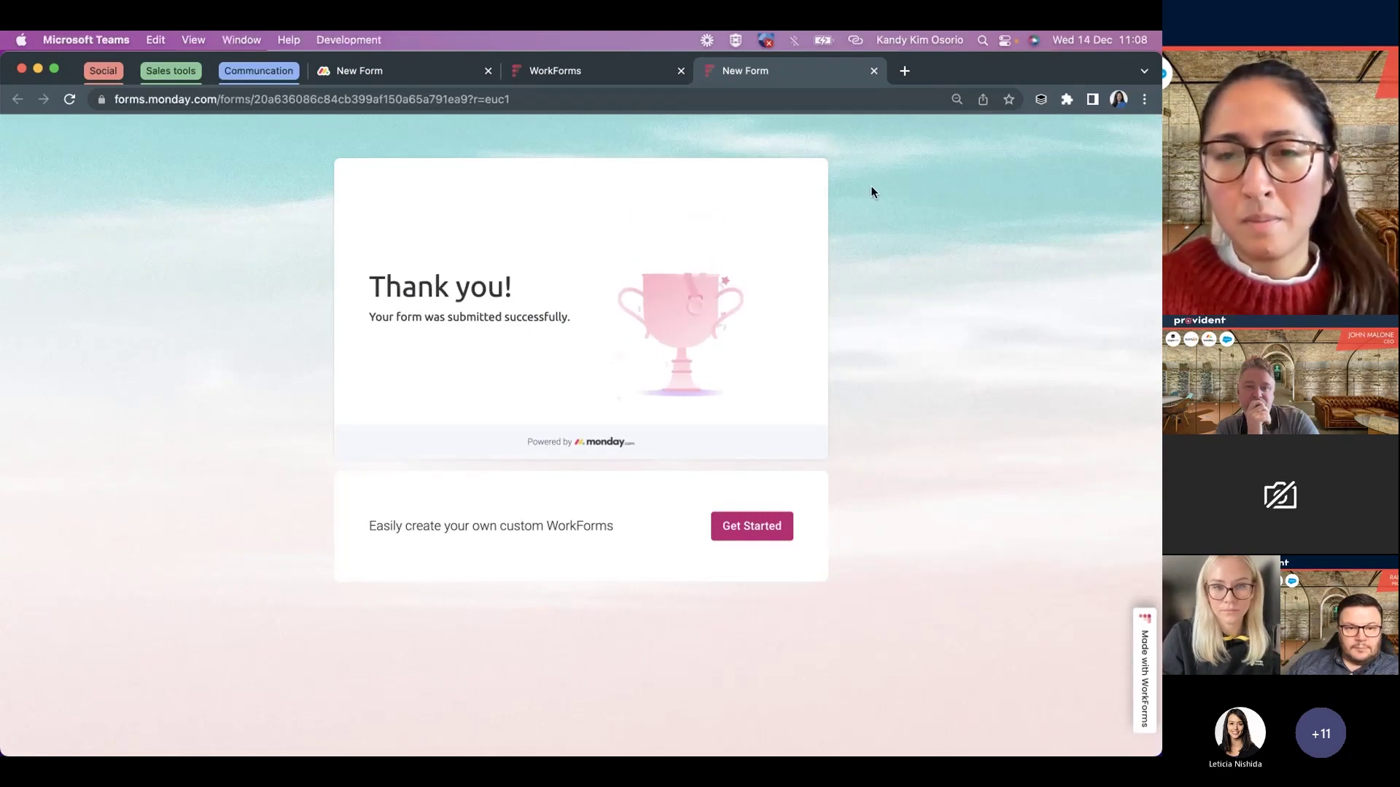
- Return to the form editor and view the submitted response in the results
left_click(583, 70)
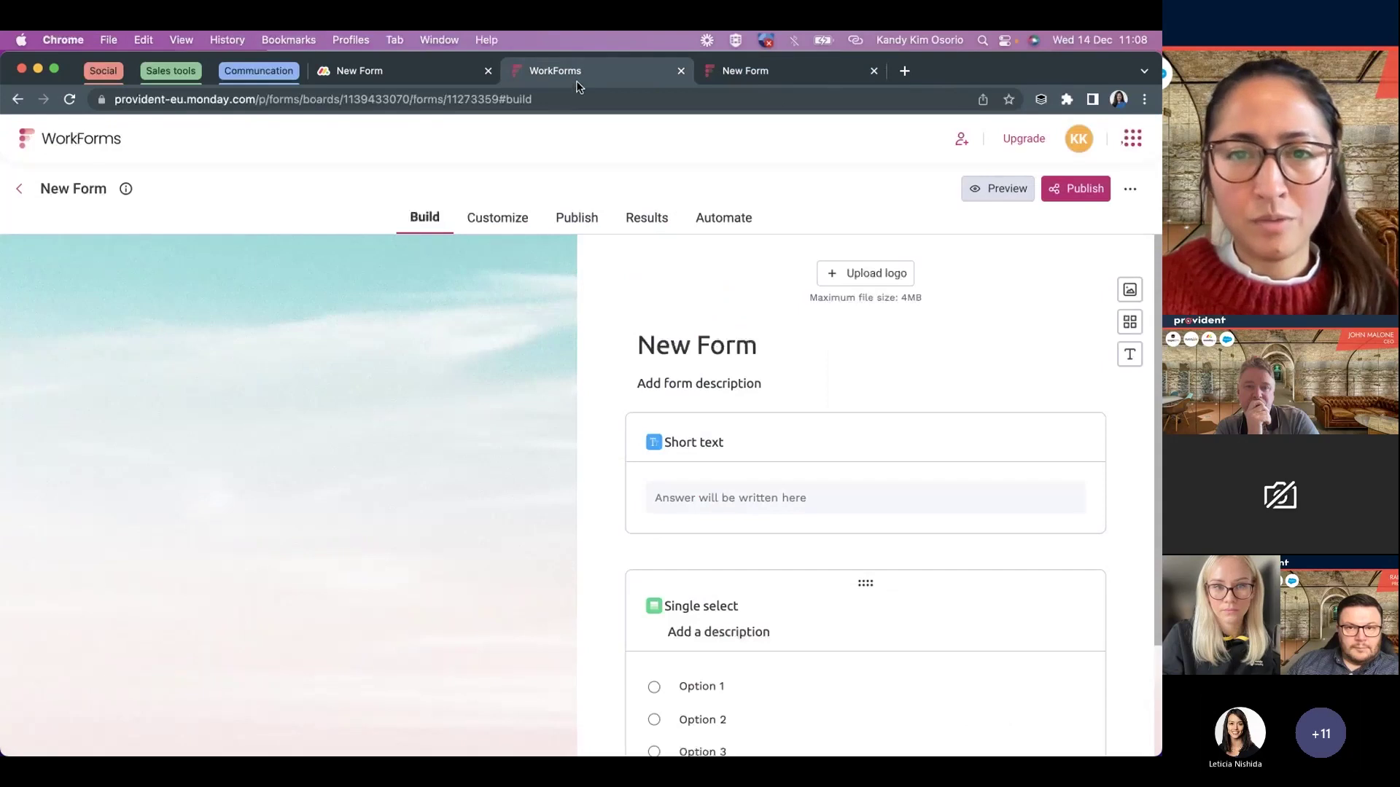
left_click(663, 219)
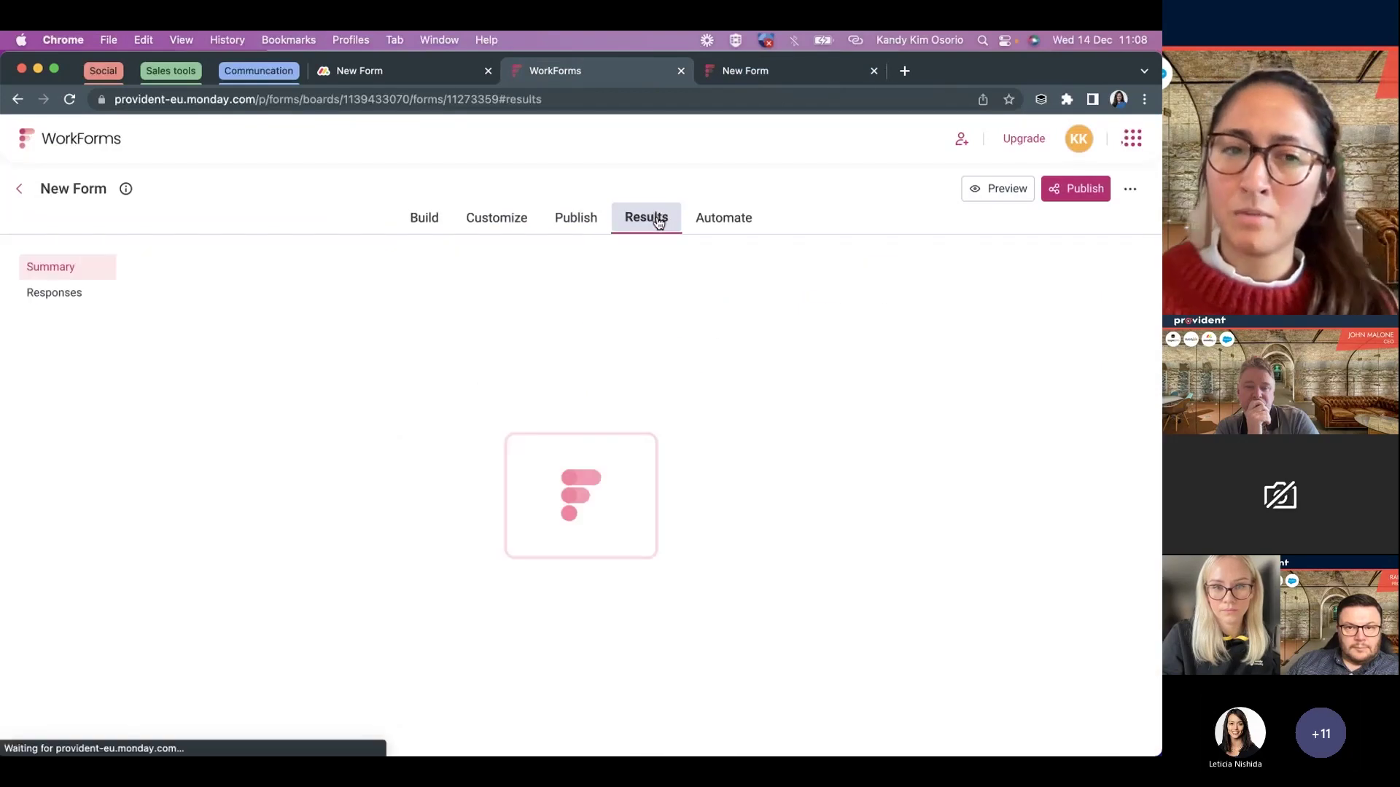
left_click(58, 292)
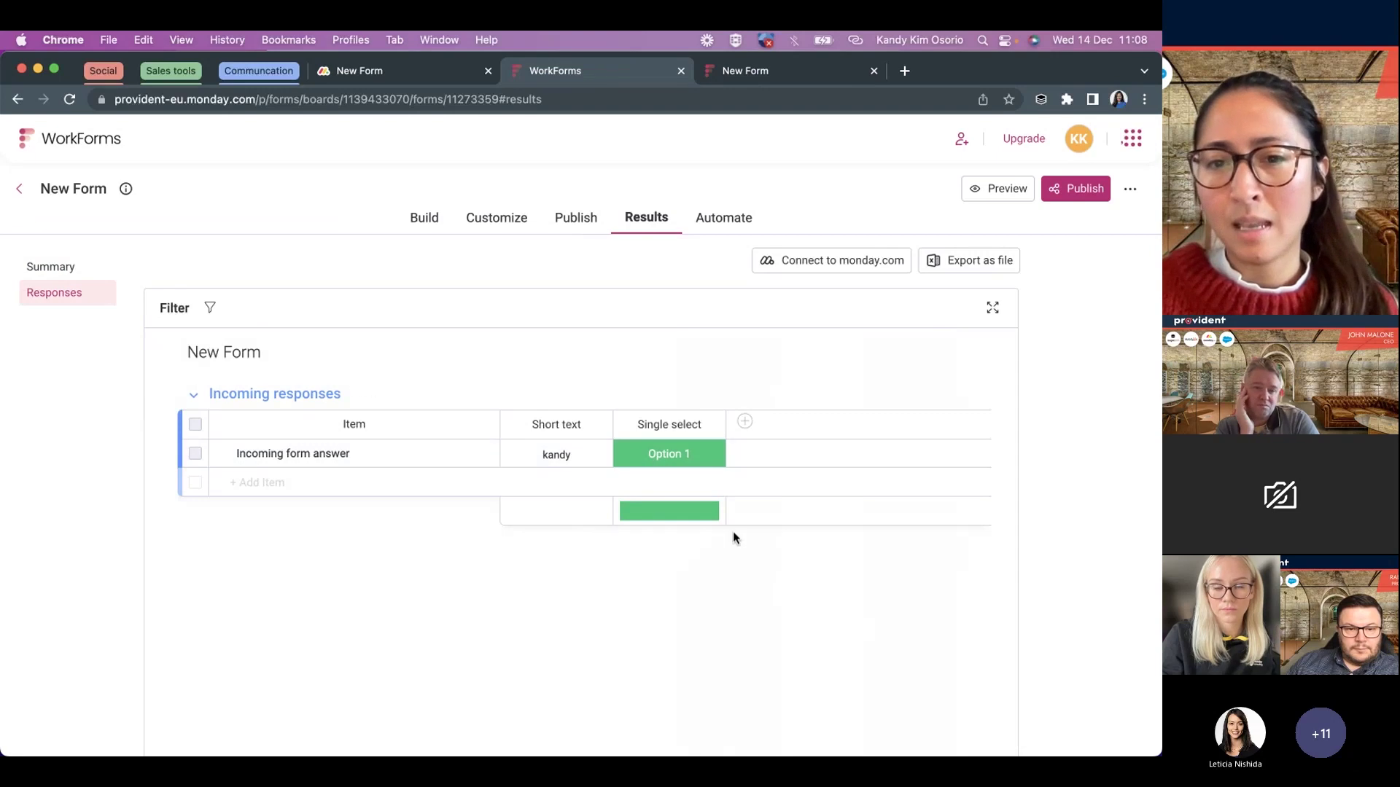
- Explore all automations available for the form, close the Automations Center and return to the form editor
left_click(714, 225)
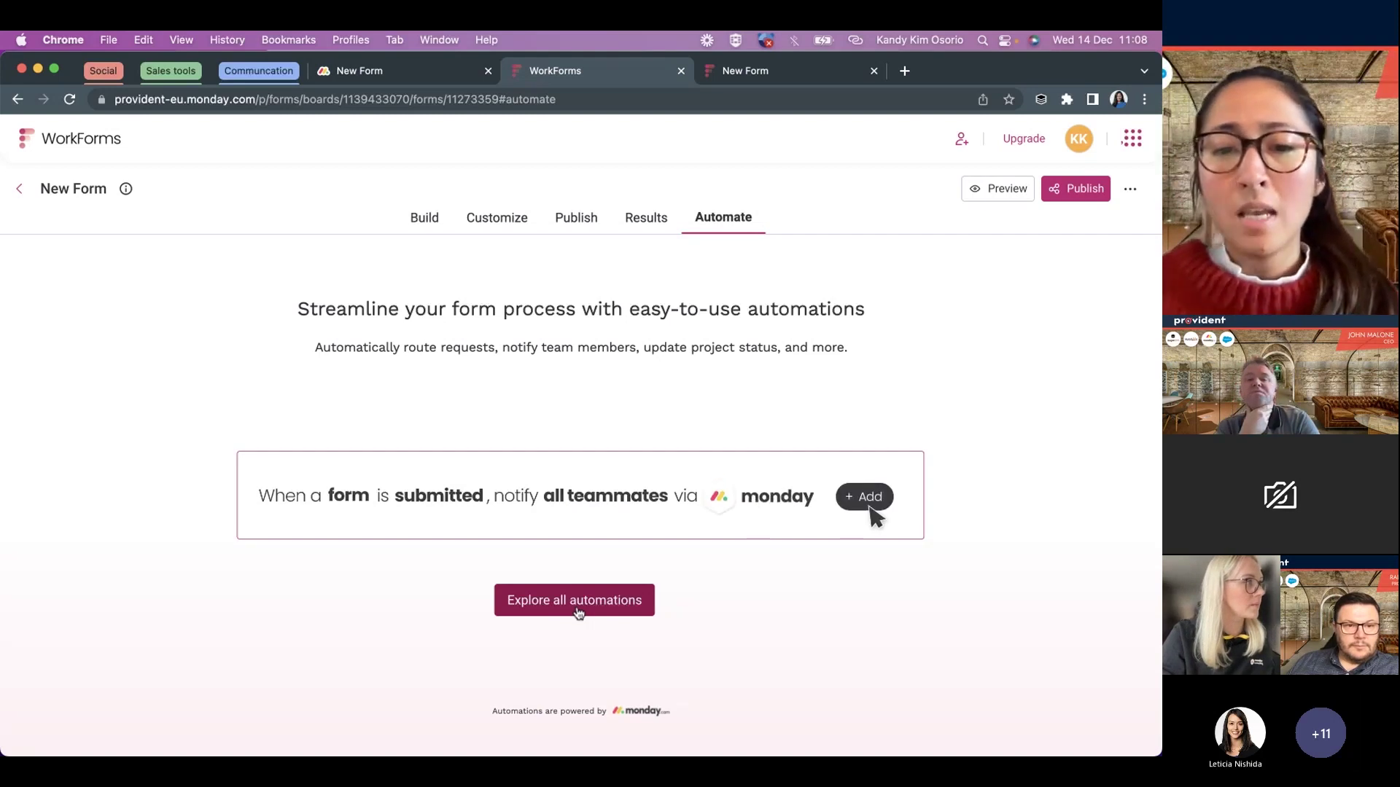
left_click(576, 611)
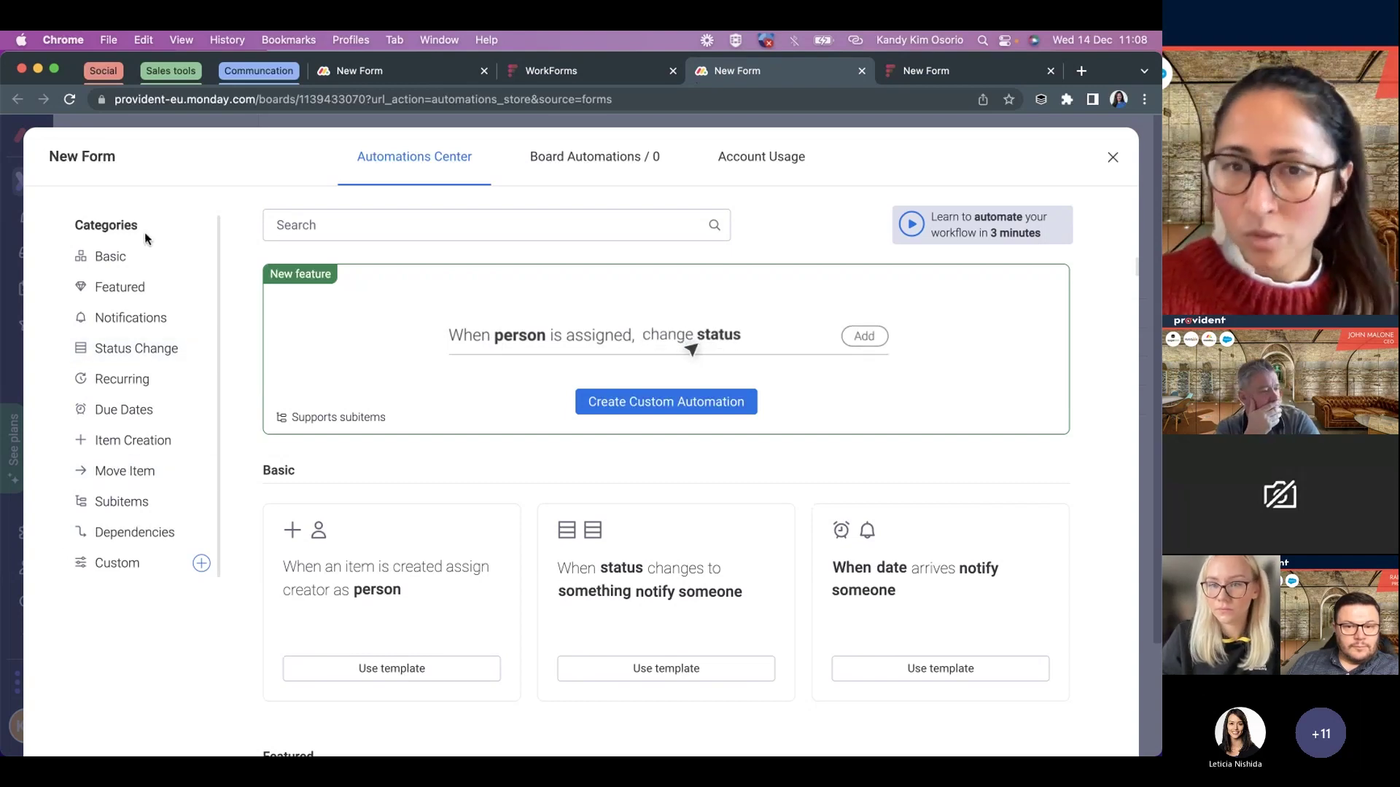
left_click(1114, 162)
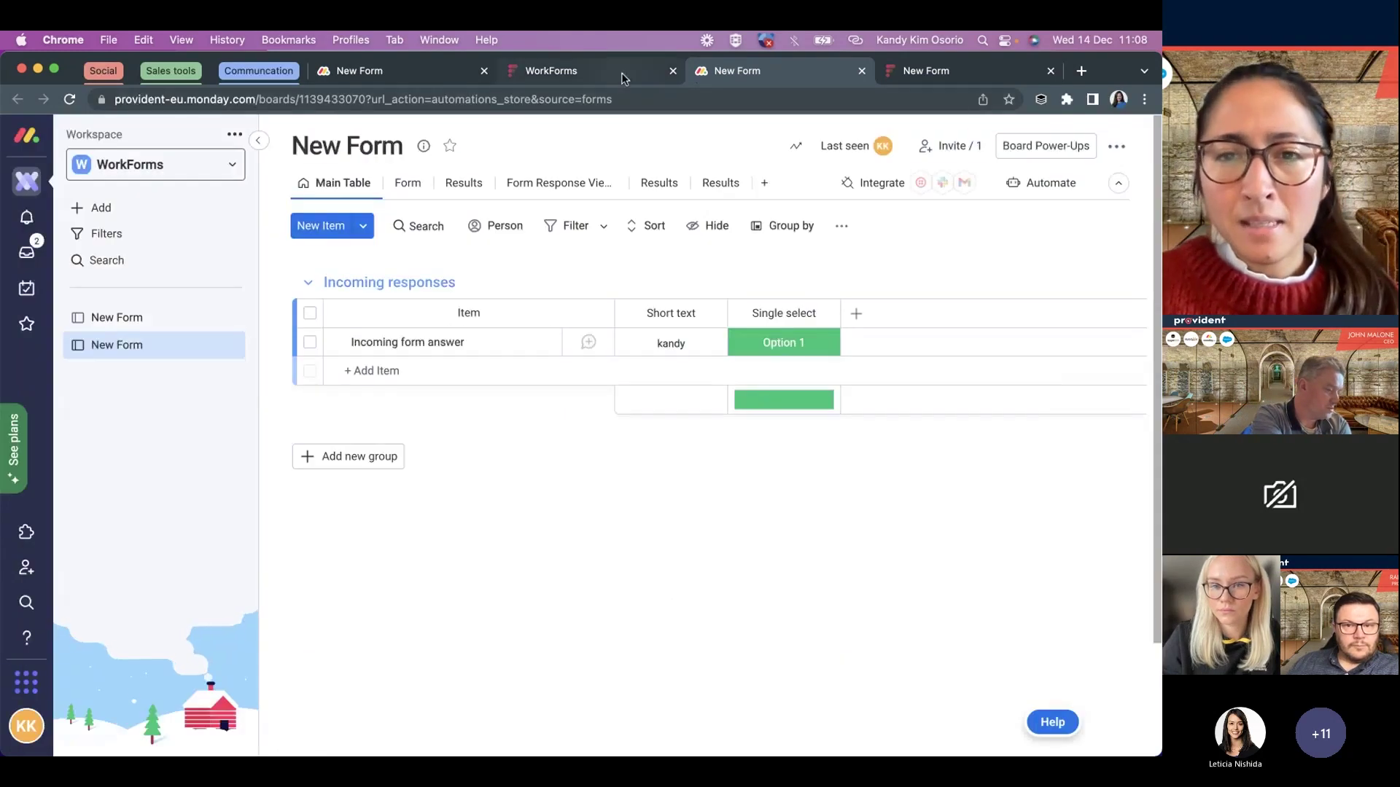
left_click(551, 70)
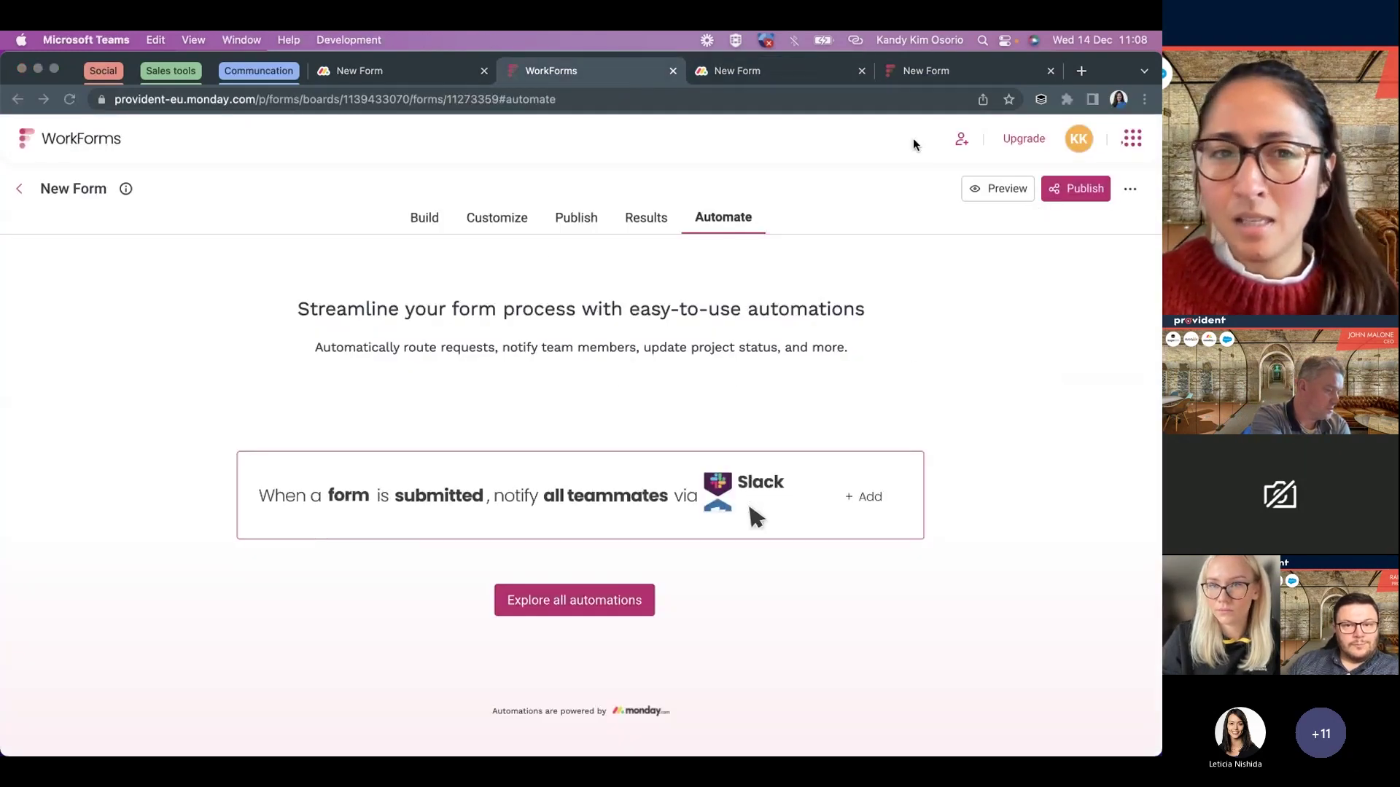
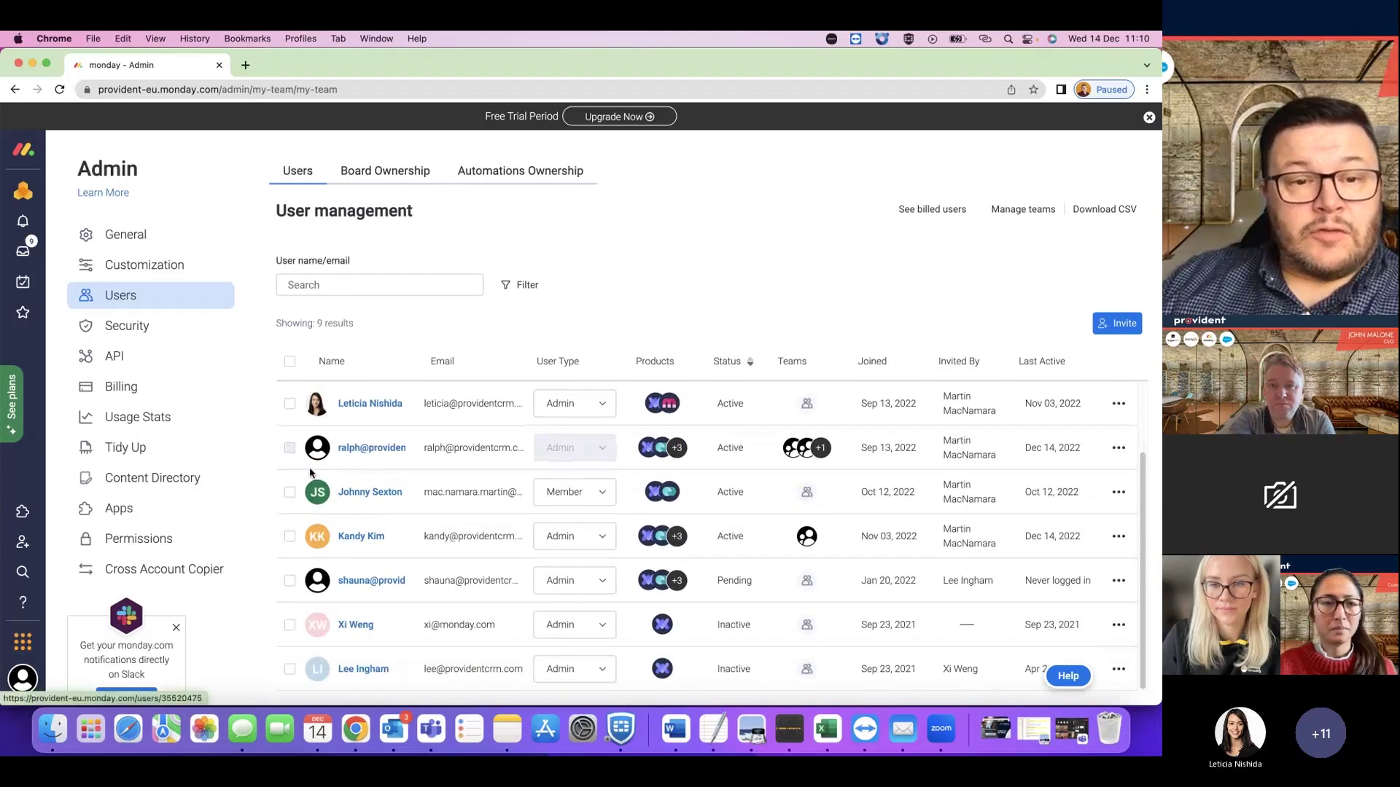
- Review the user type options available for the first user in the user management list, leaving the type as is
scroll(285, 465, "up", 3)
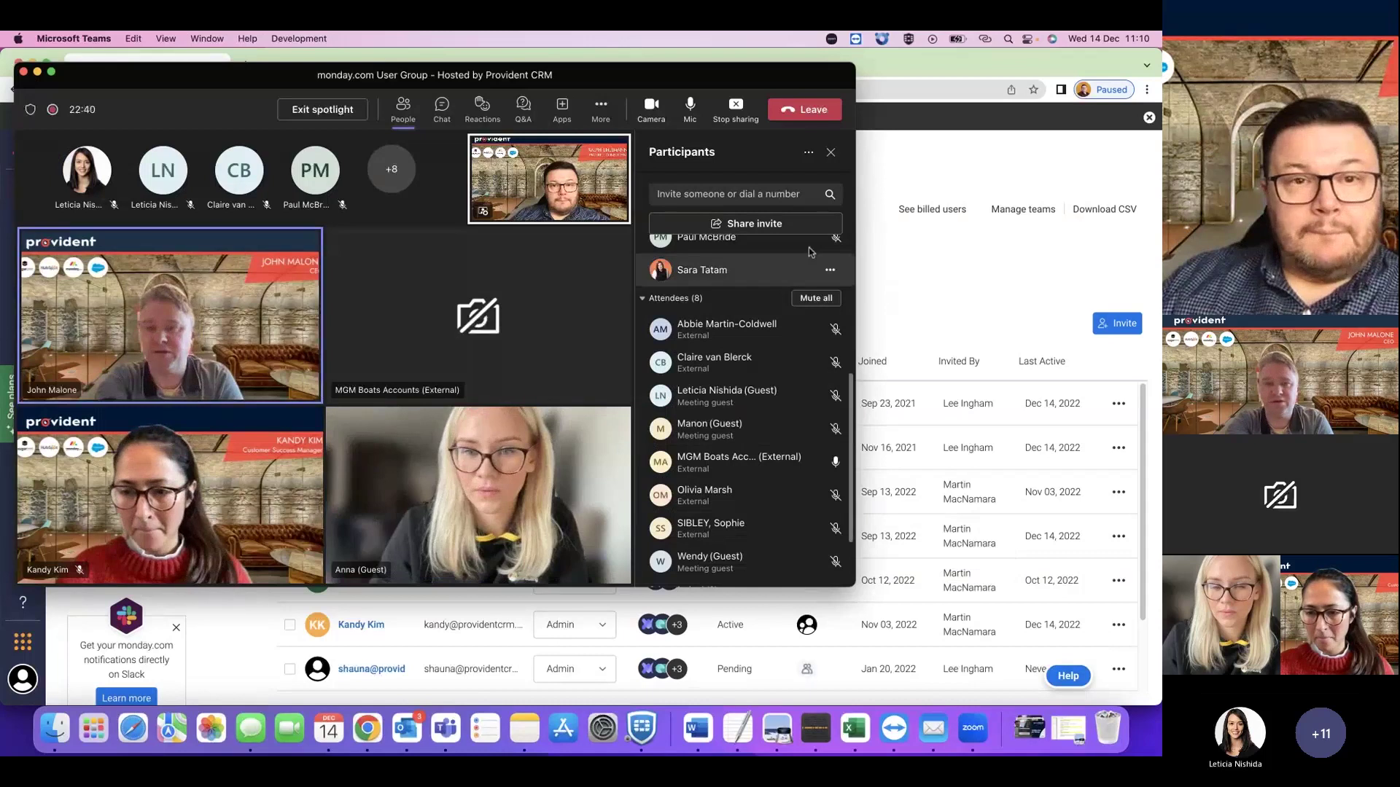
left_click(934, 279)
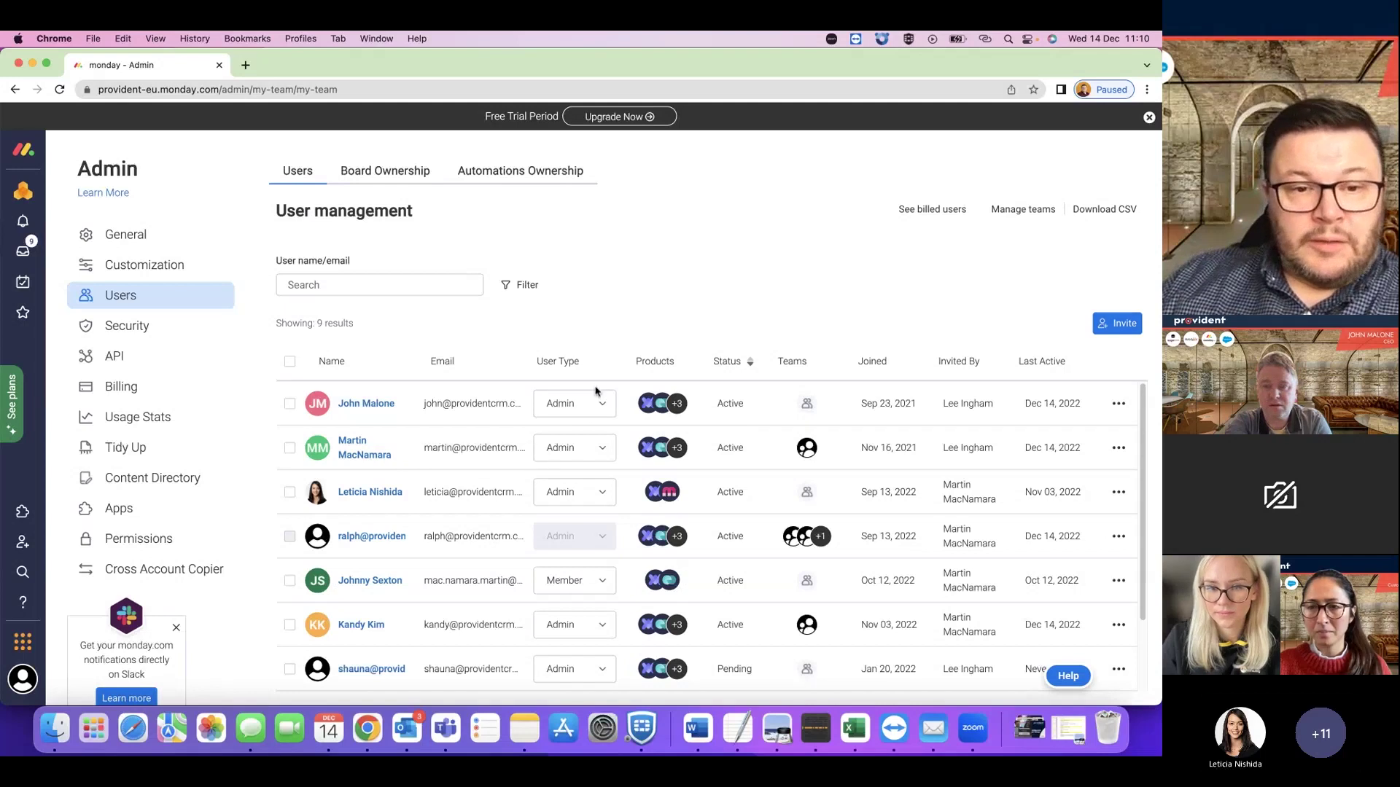
left_click(575, 409)
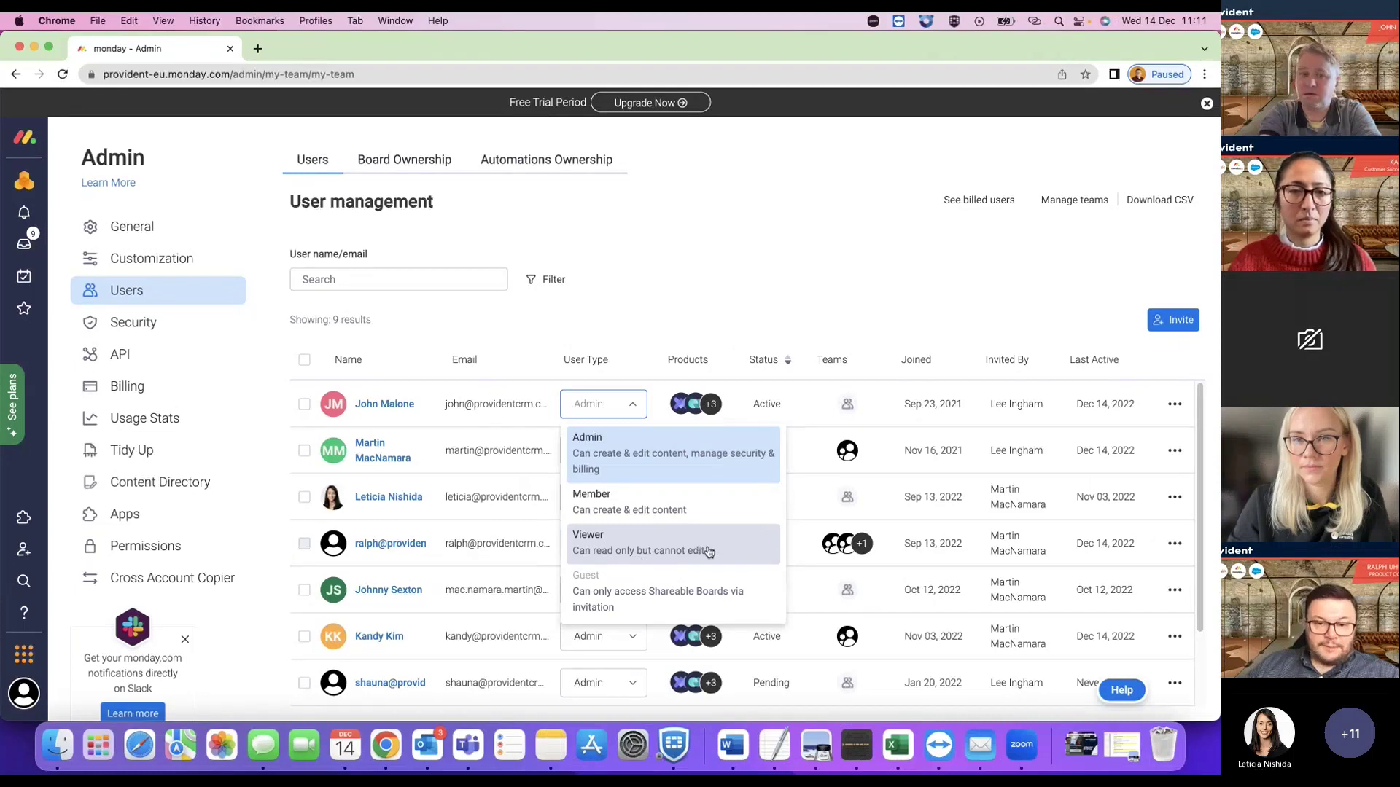
mouse_move(616, 596)
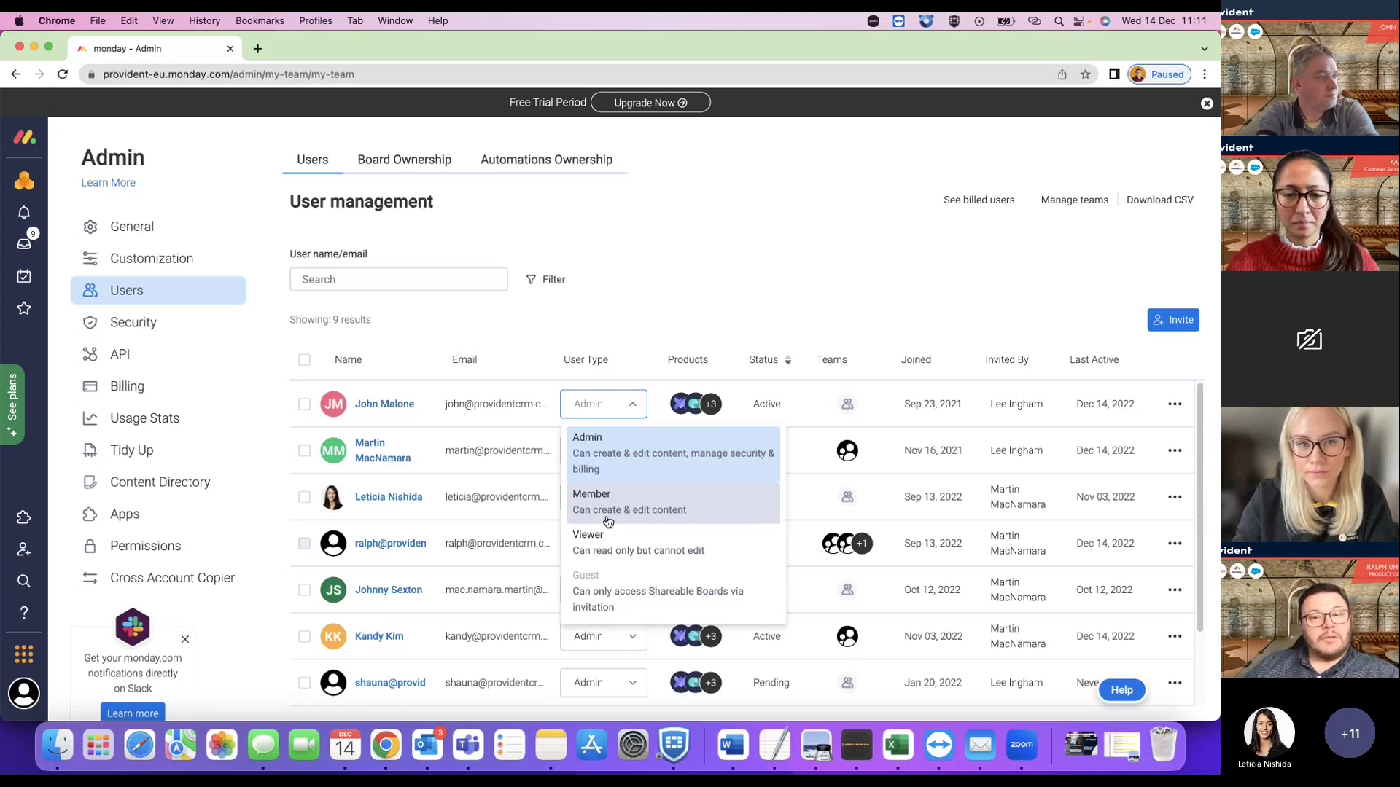
left_click(704, 281)
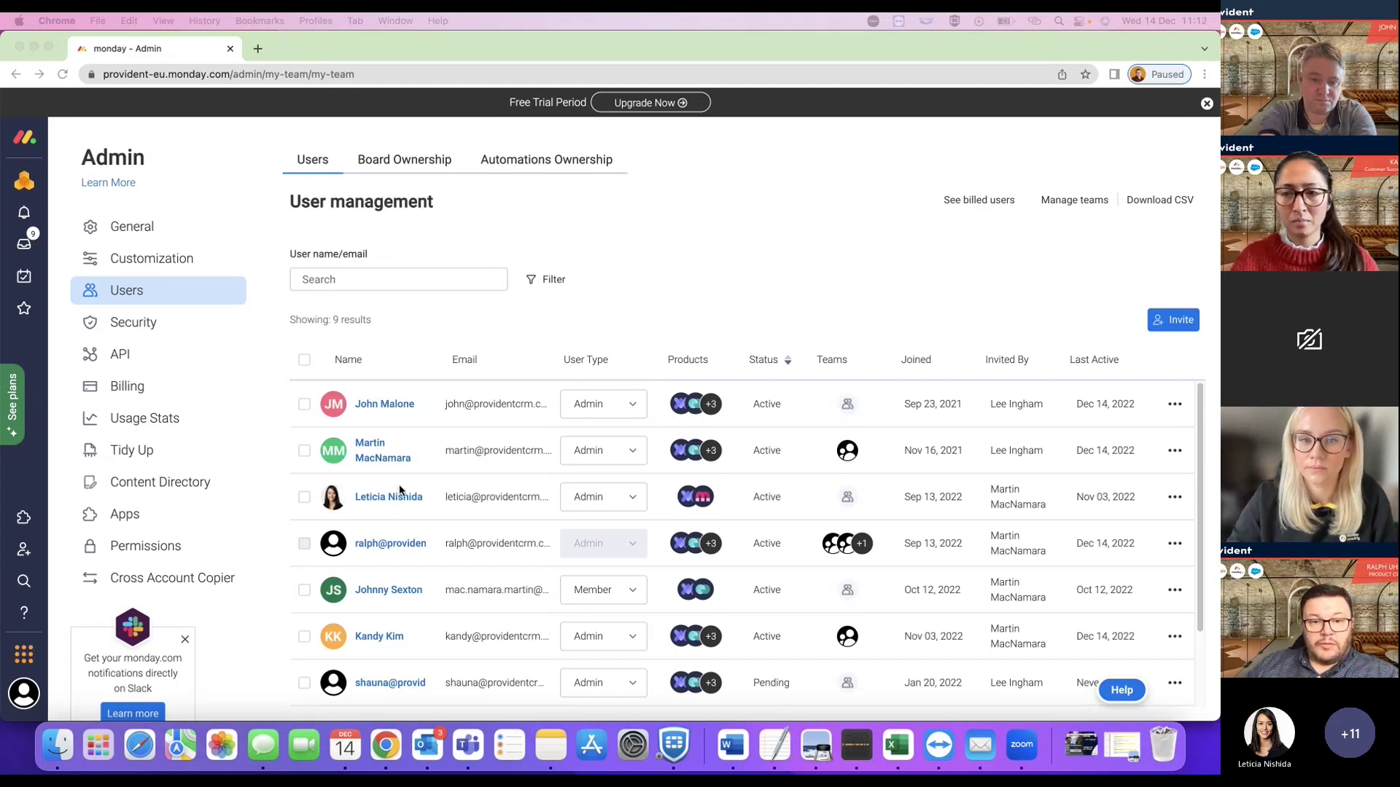
- Review the account actions available for the first listed user, including the explanation for deactivating a user
left_click(1174, 406)
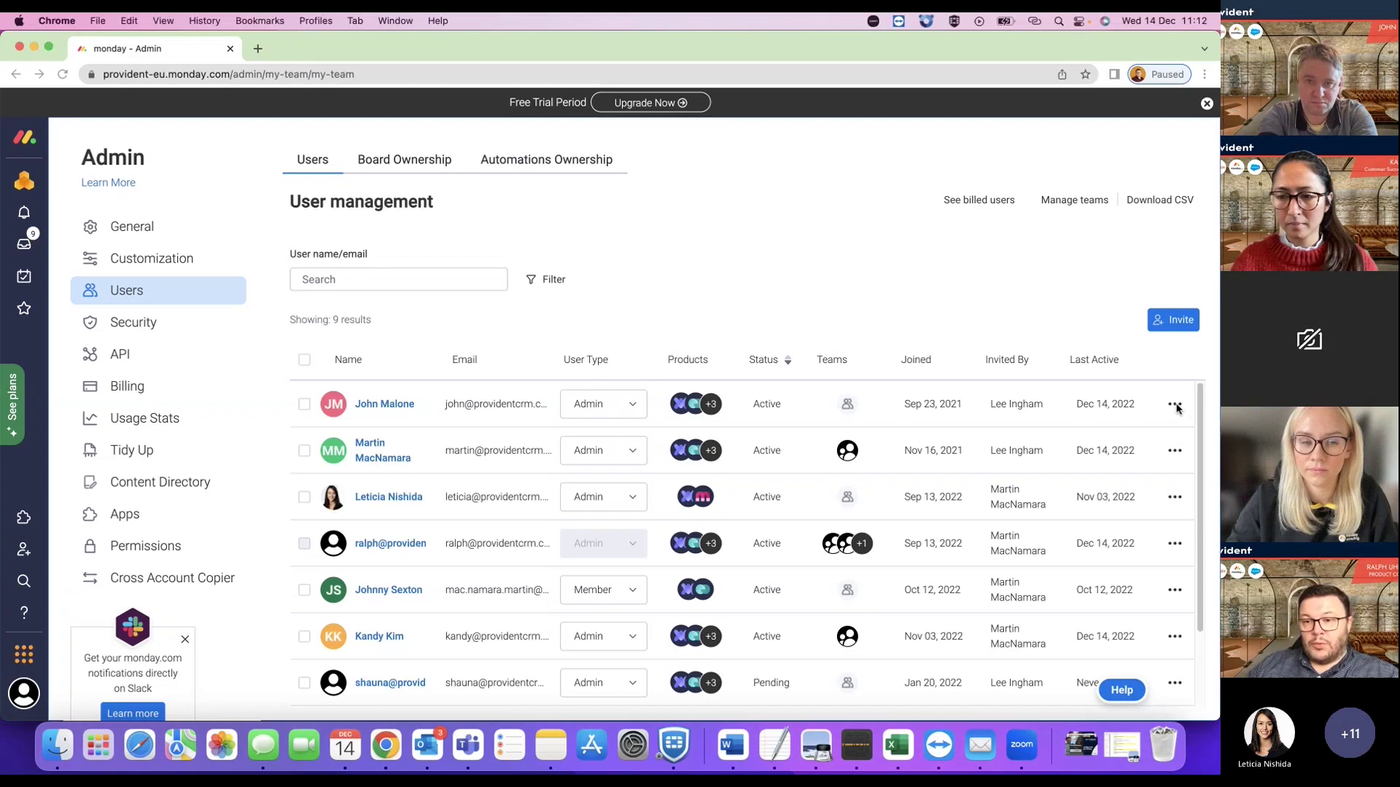
left_click(1174, 406)
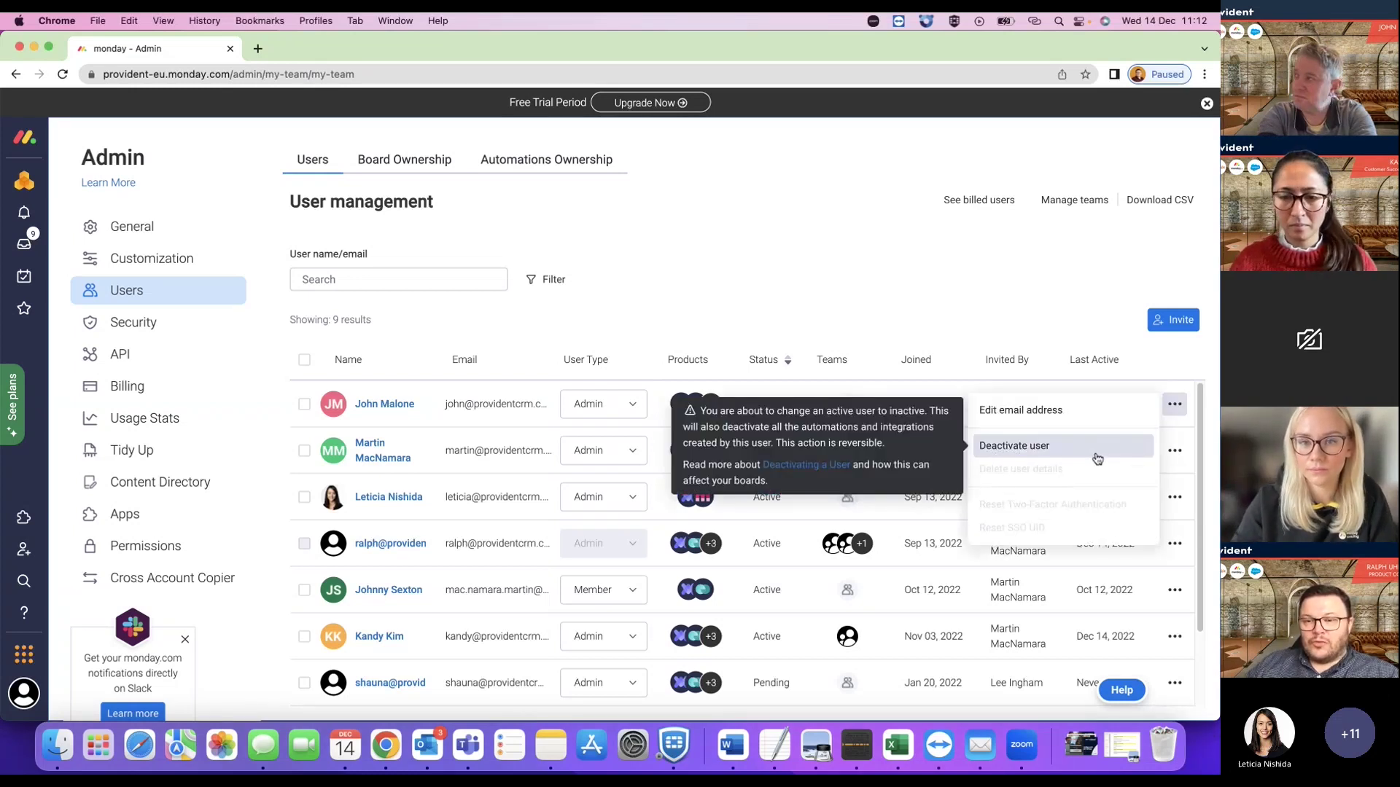
left_click(1044, 288)
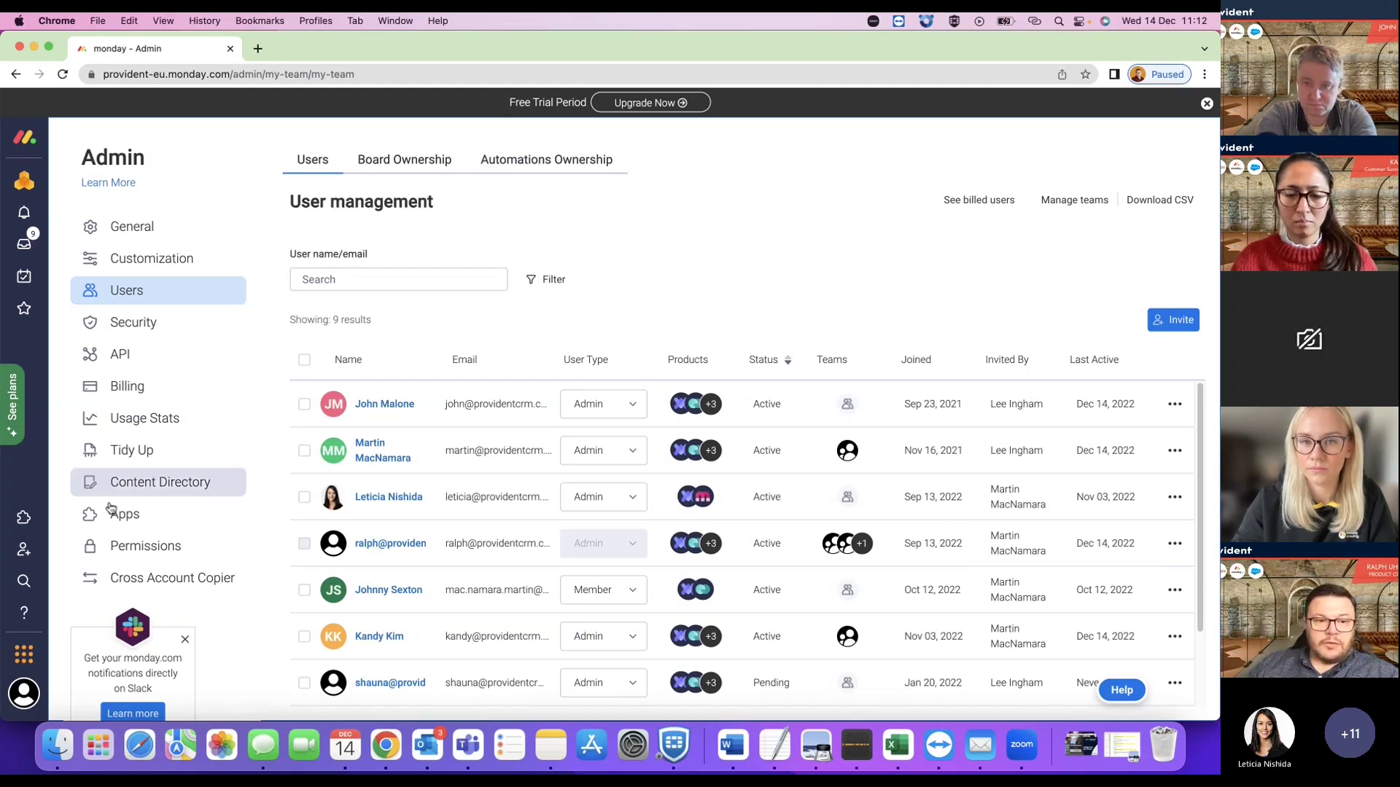
- Open the account's Teams page and review the members of the MUG Team, Monday and Admin Team
left_click(22, 187)
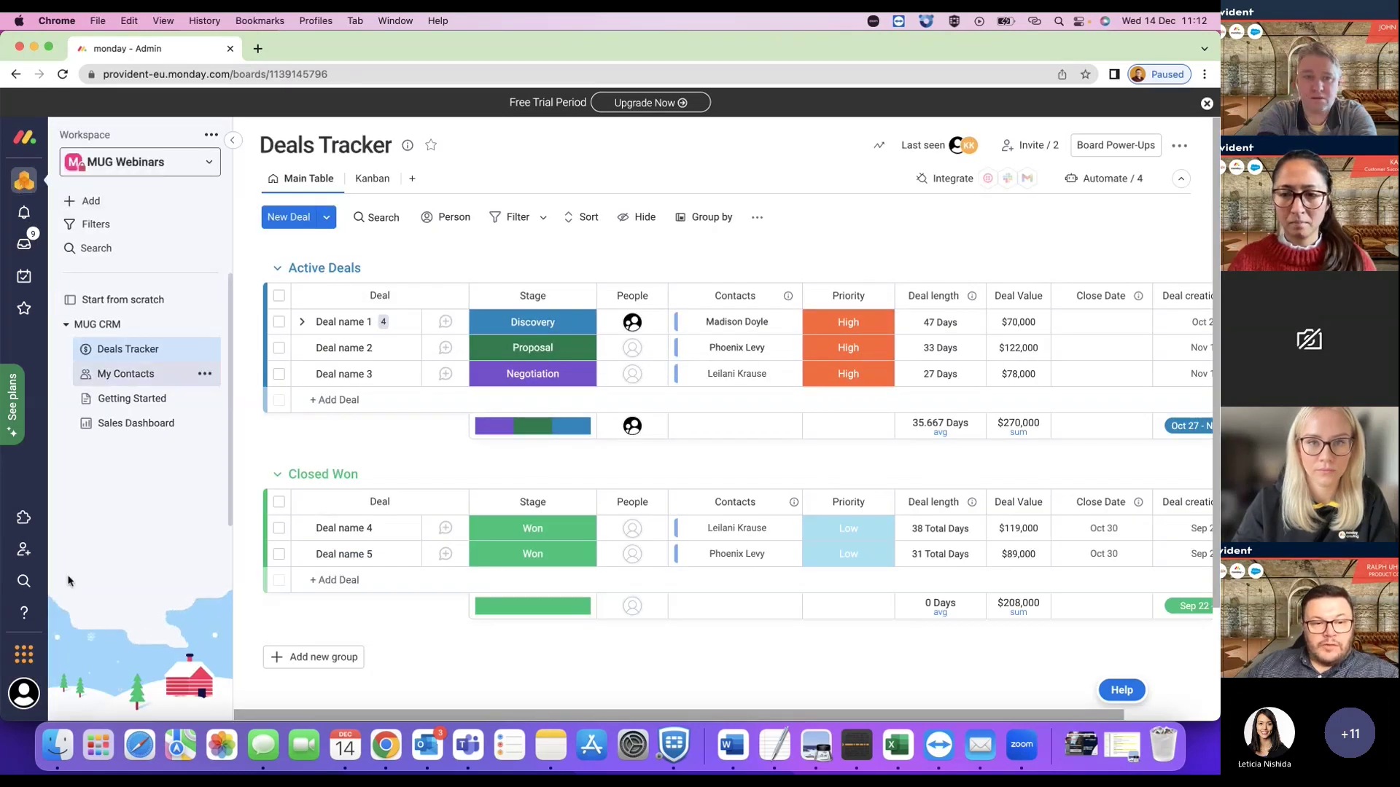
left_click(23, 695)
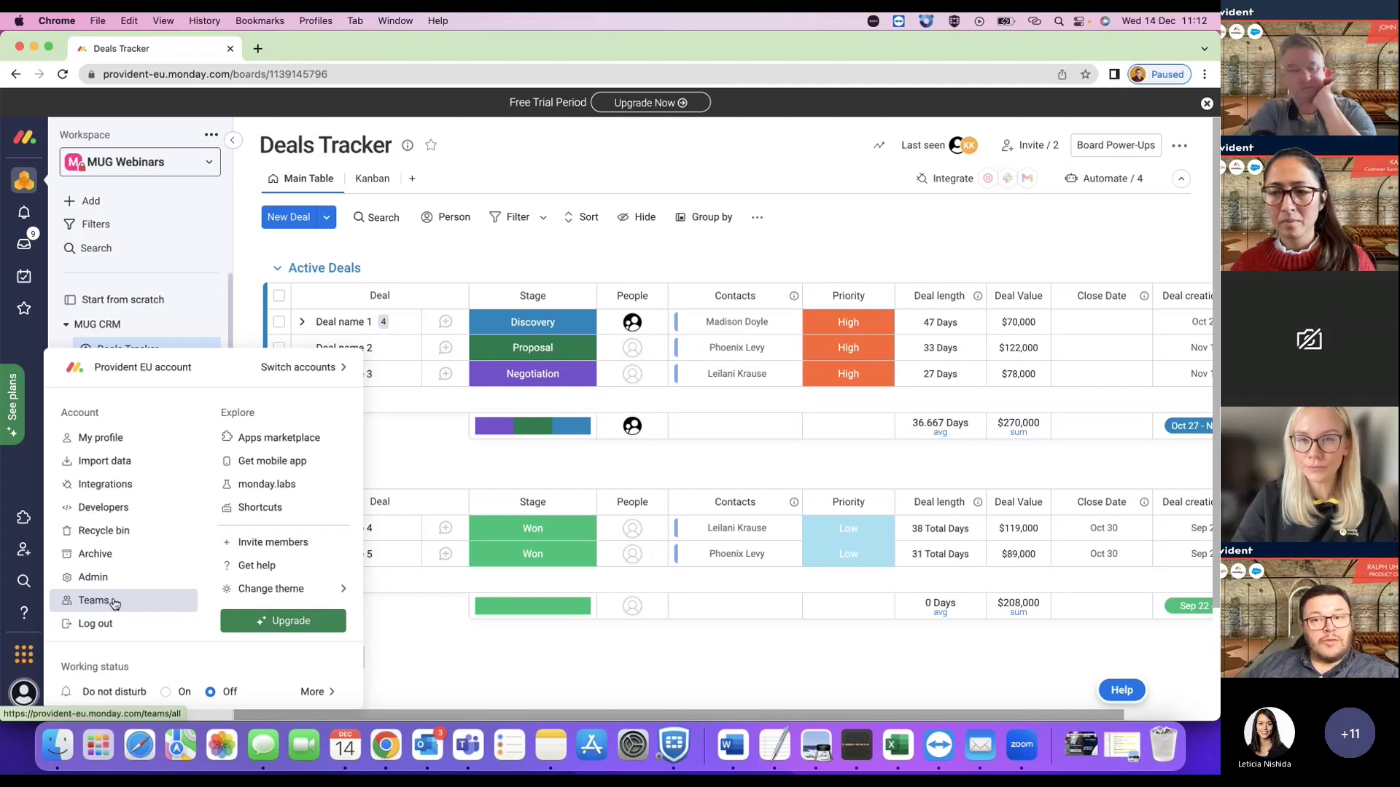
left_click(113, 603)
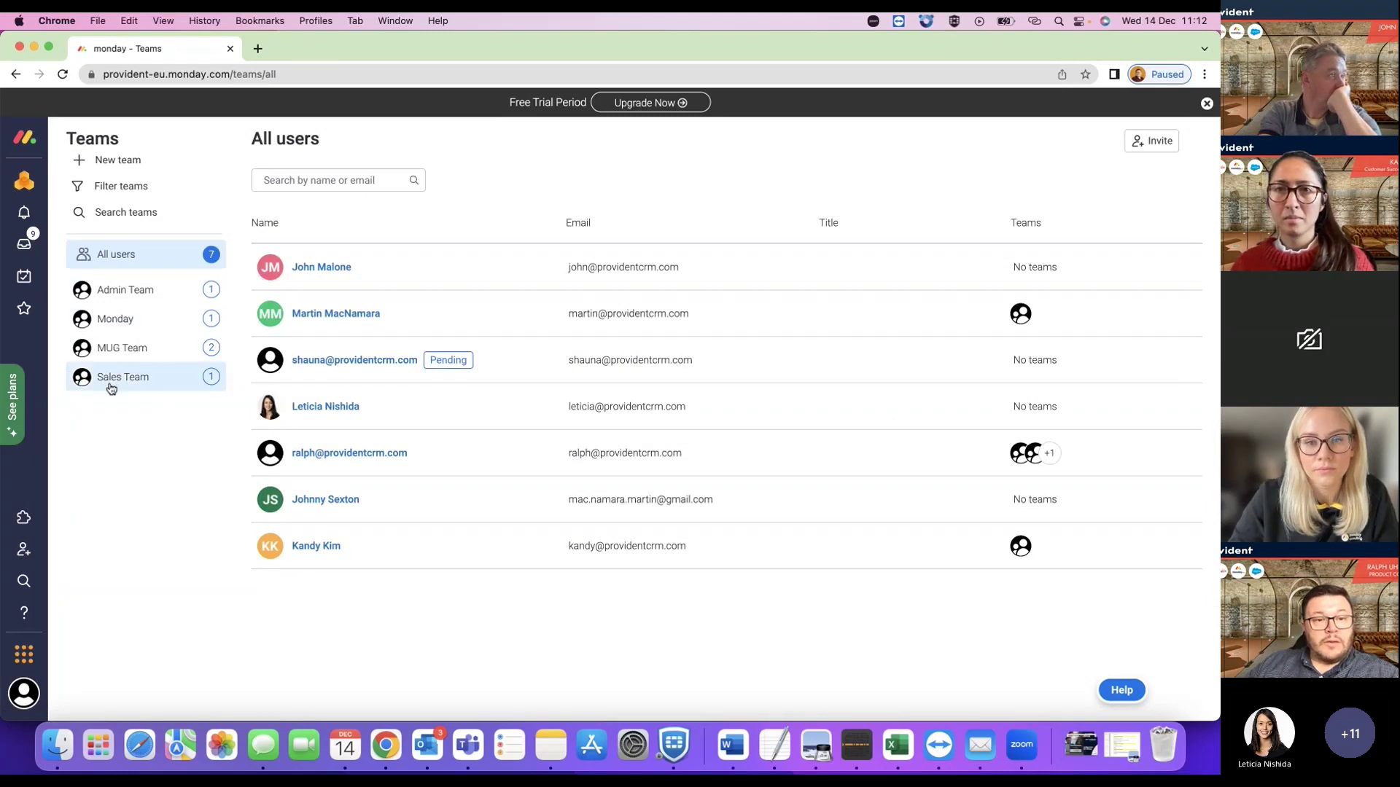
left_click(130, 354)
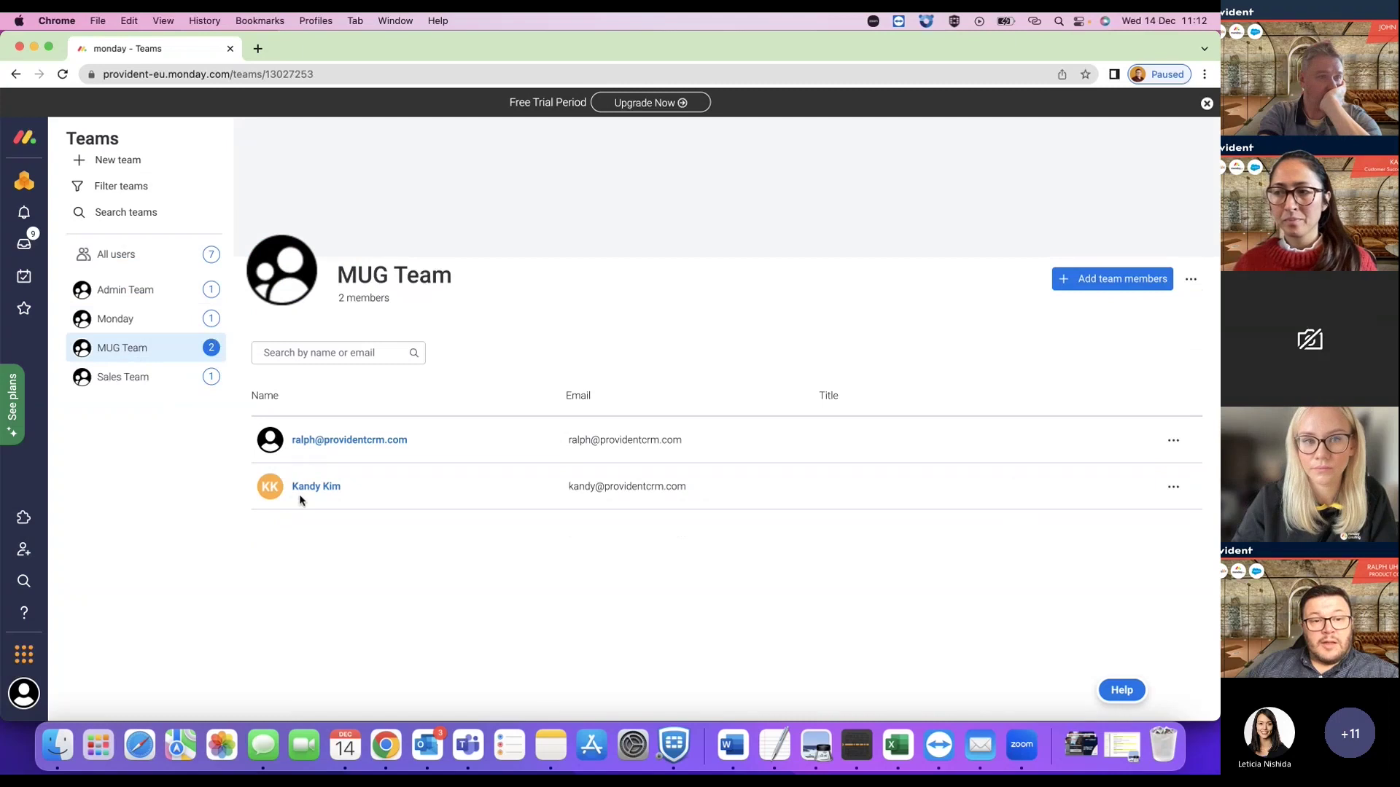
left_click(116, 324)
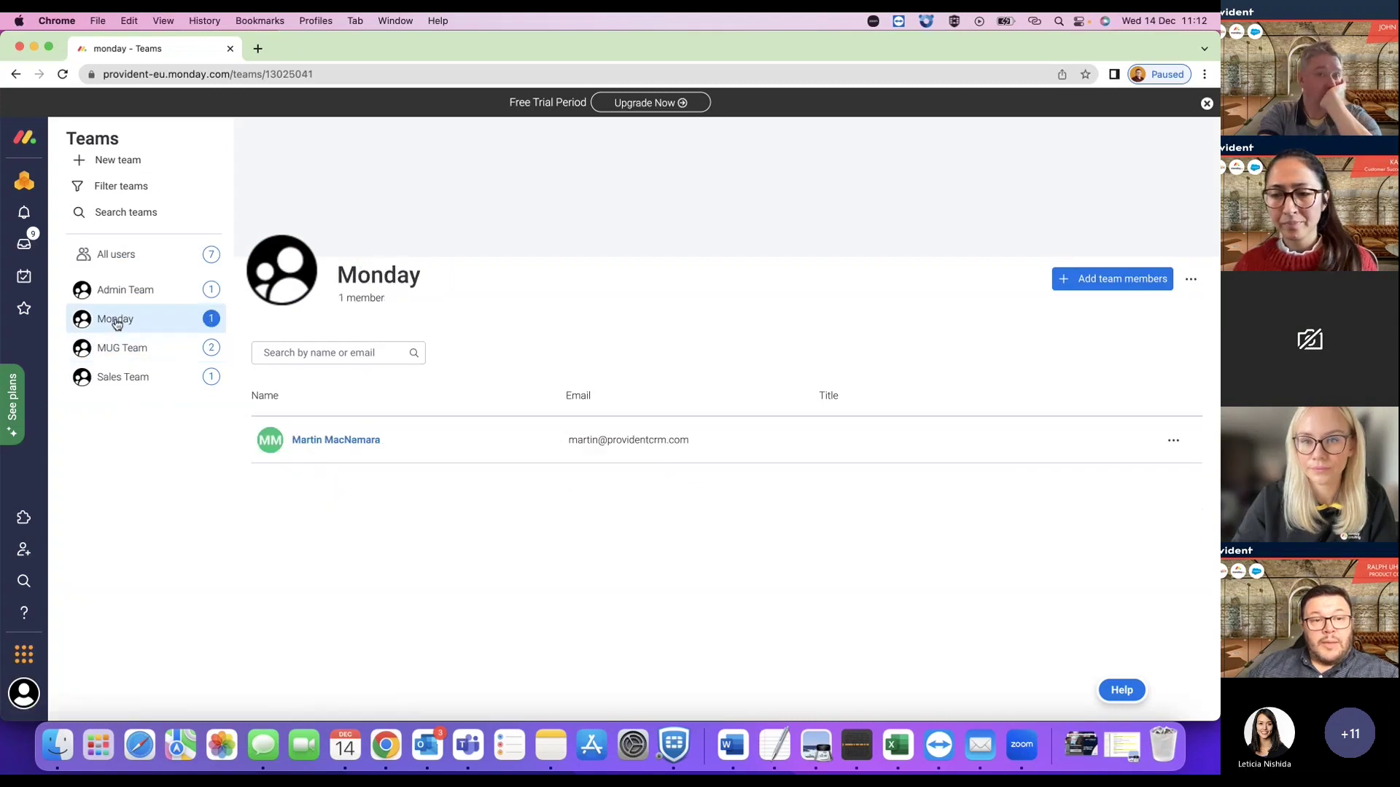
left_click(134, 294)
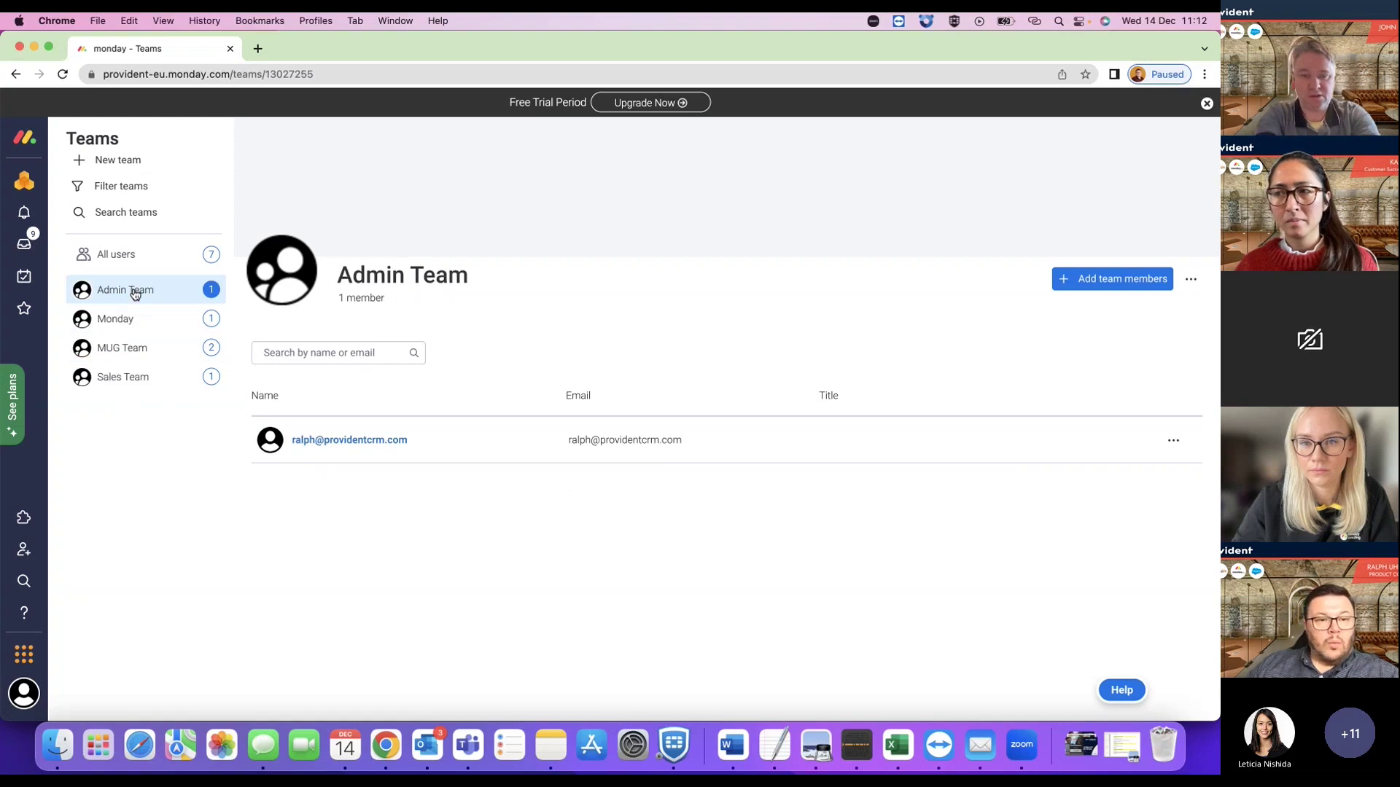
- Return to the Deals Tracker board, check who last viewed it, and go back to the main table
left_click(24, 181)
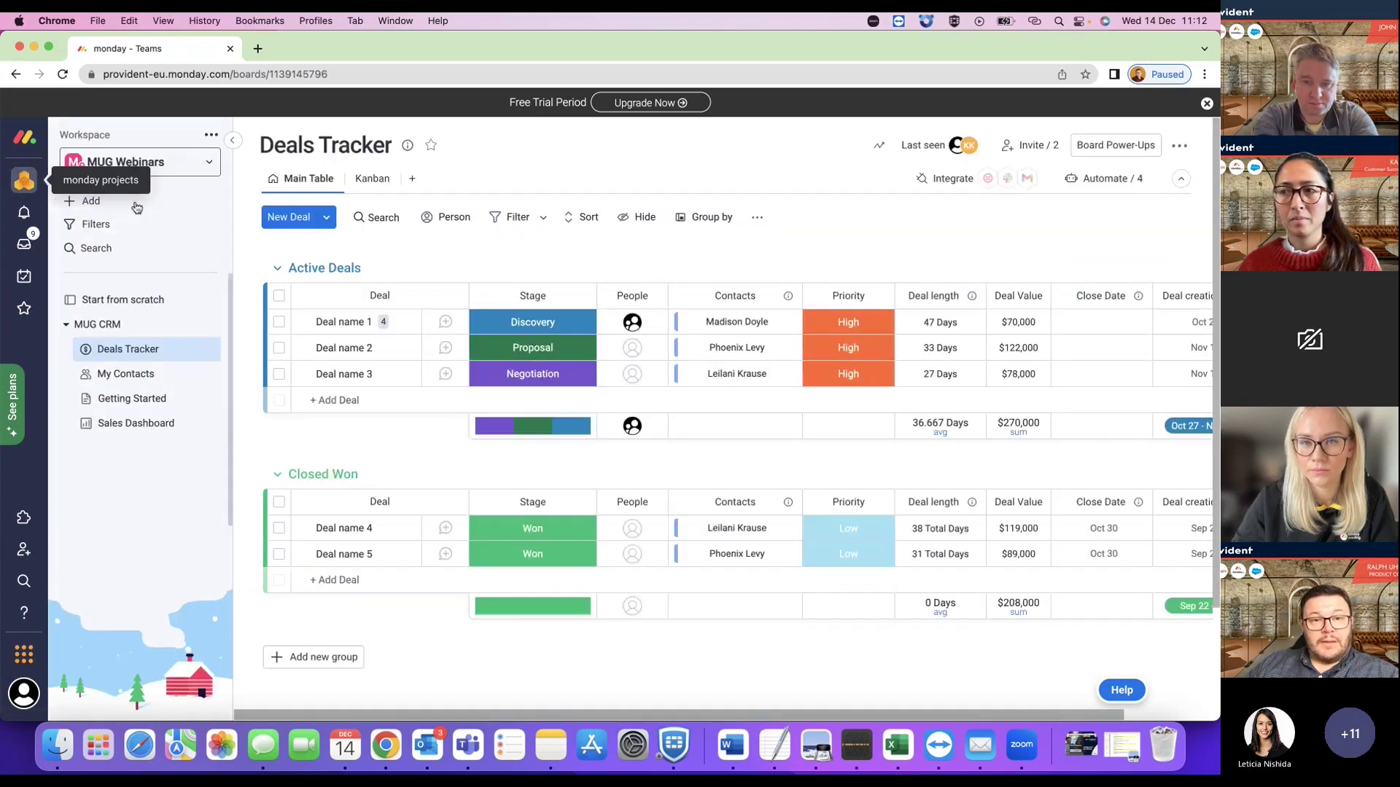
left_click(937, 151)
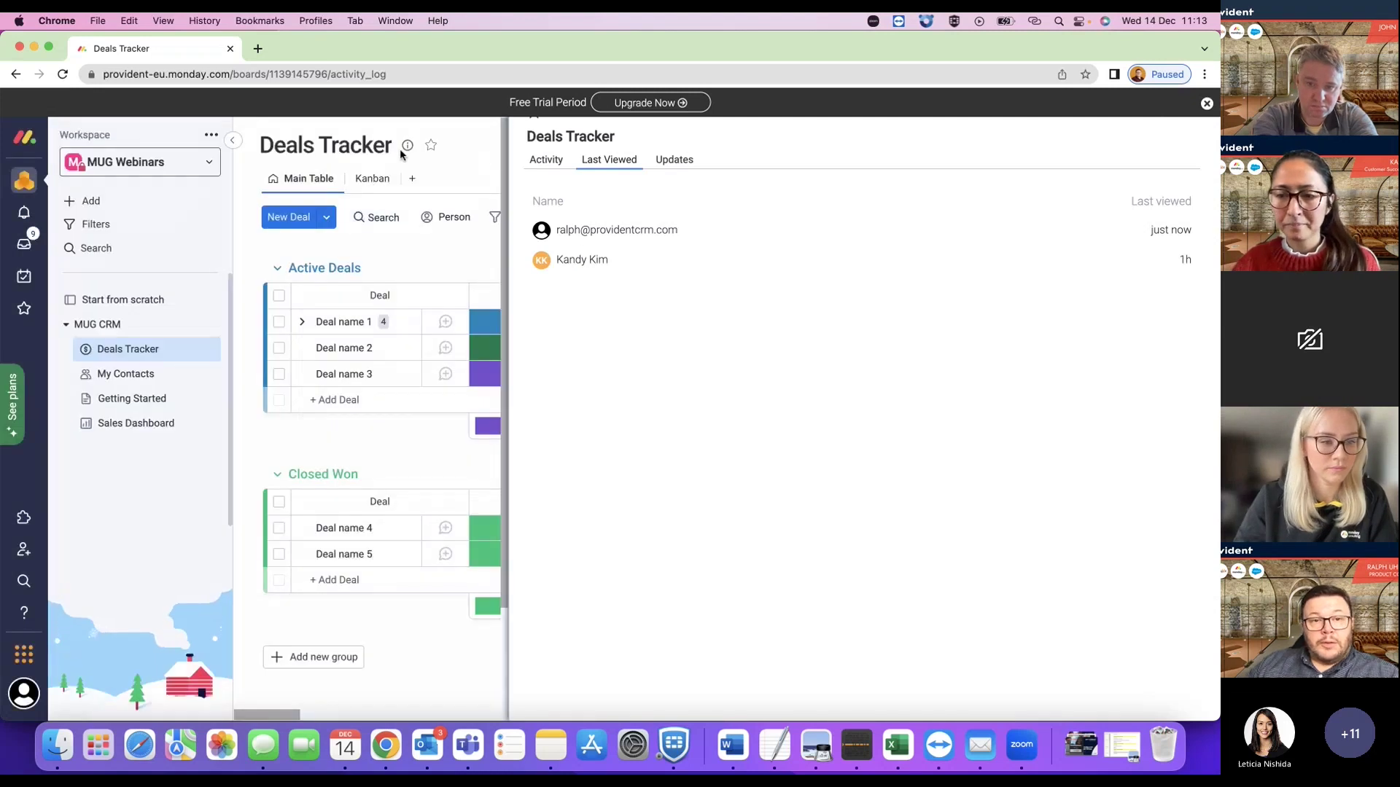
left_click(16, 74)
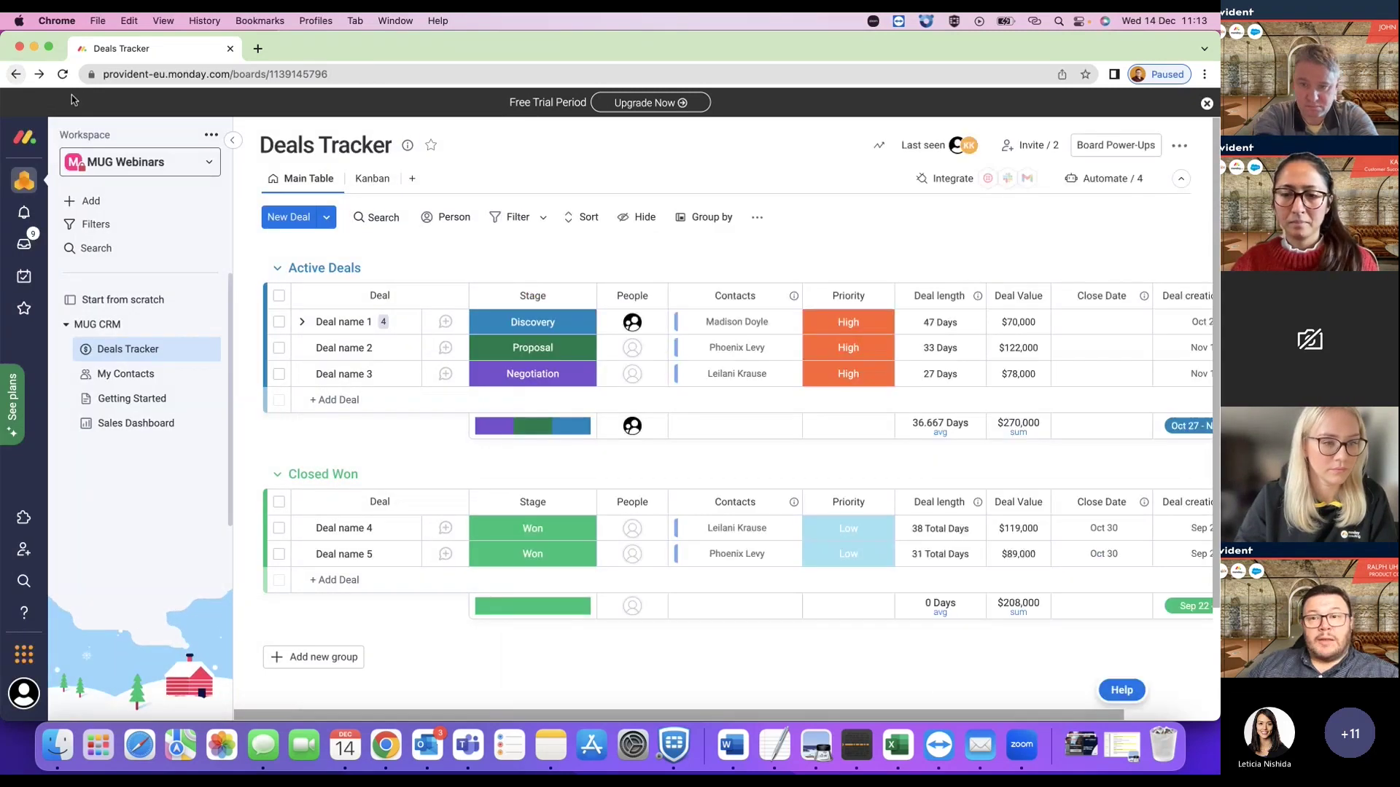
- Search the Deals Tracker board members for "admin" and "monday" without inviting anyone, and view the team assigned to Deal name 1
left_click(1038, 152)
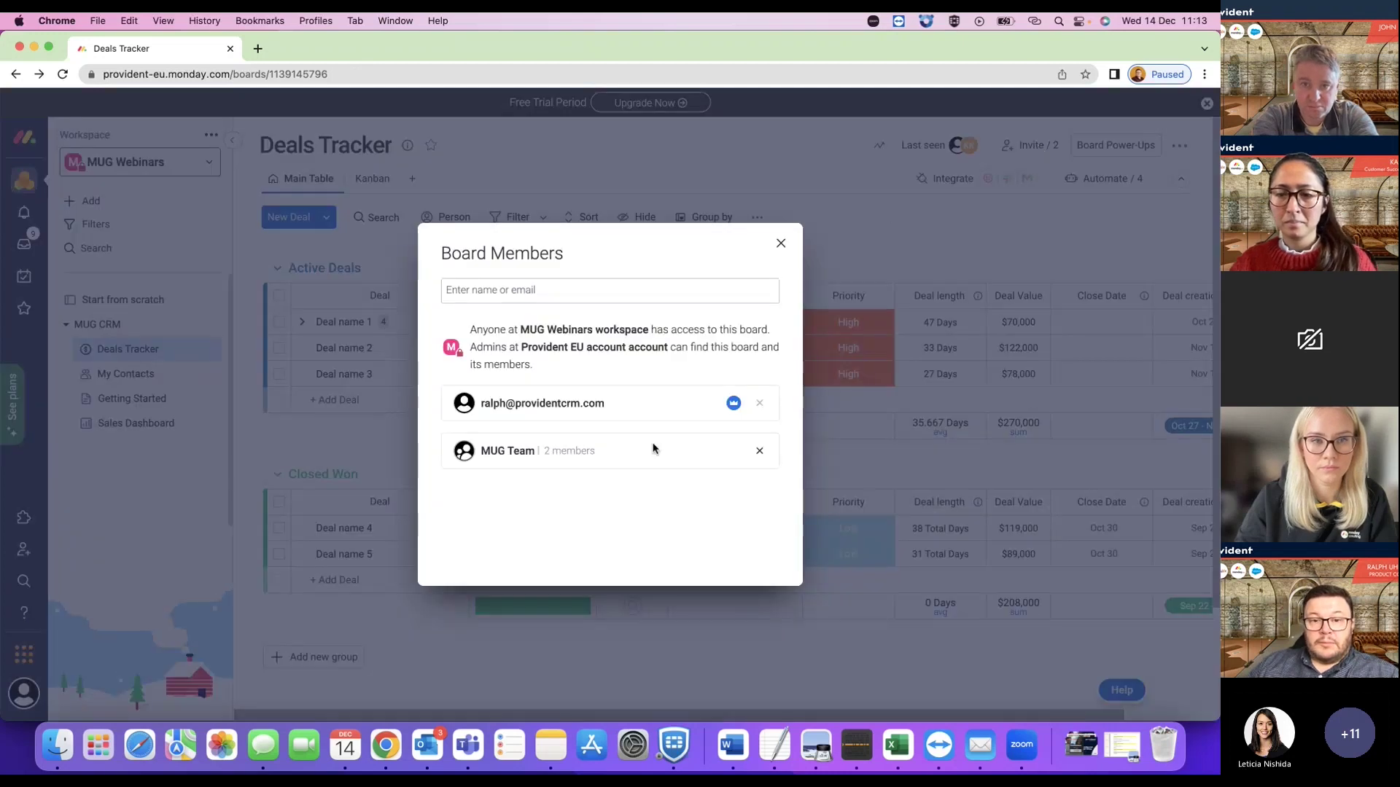
left_click(548, 295)
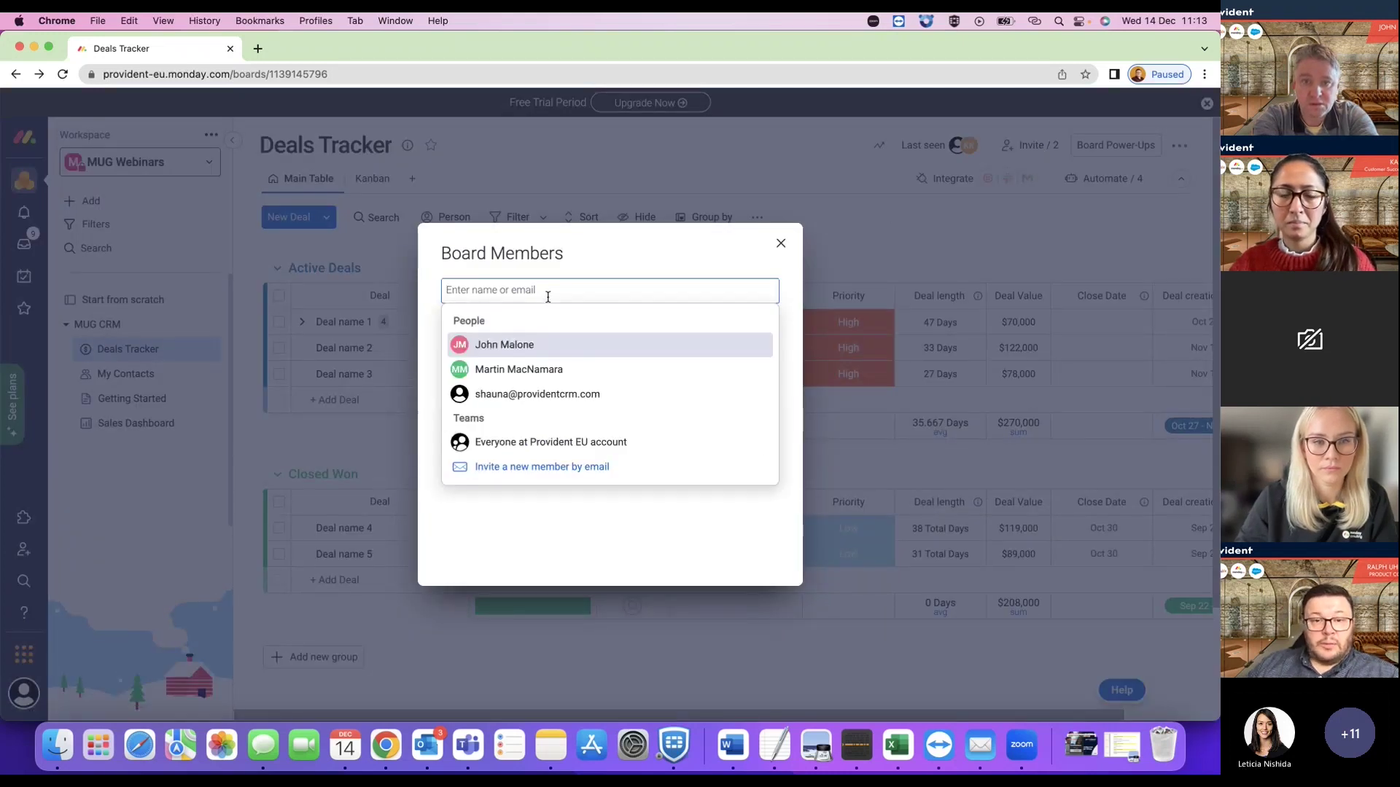
type("admin")
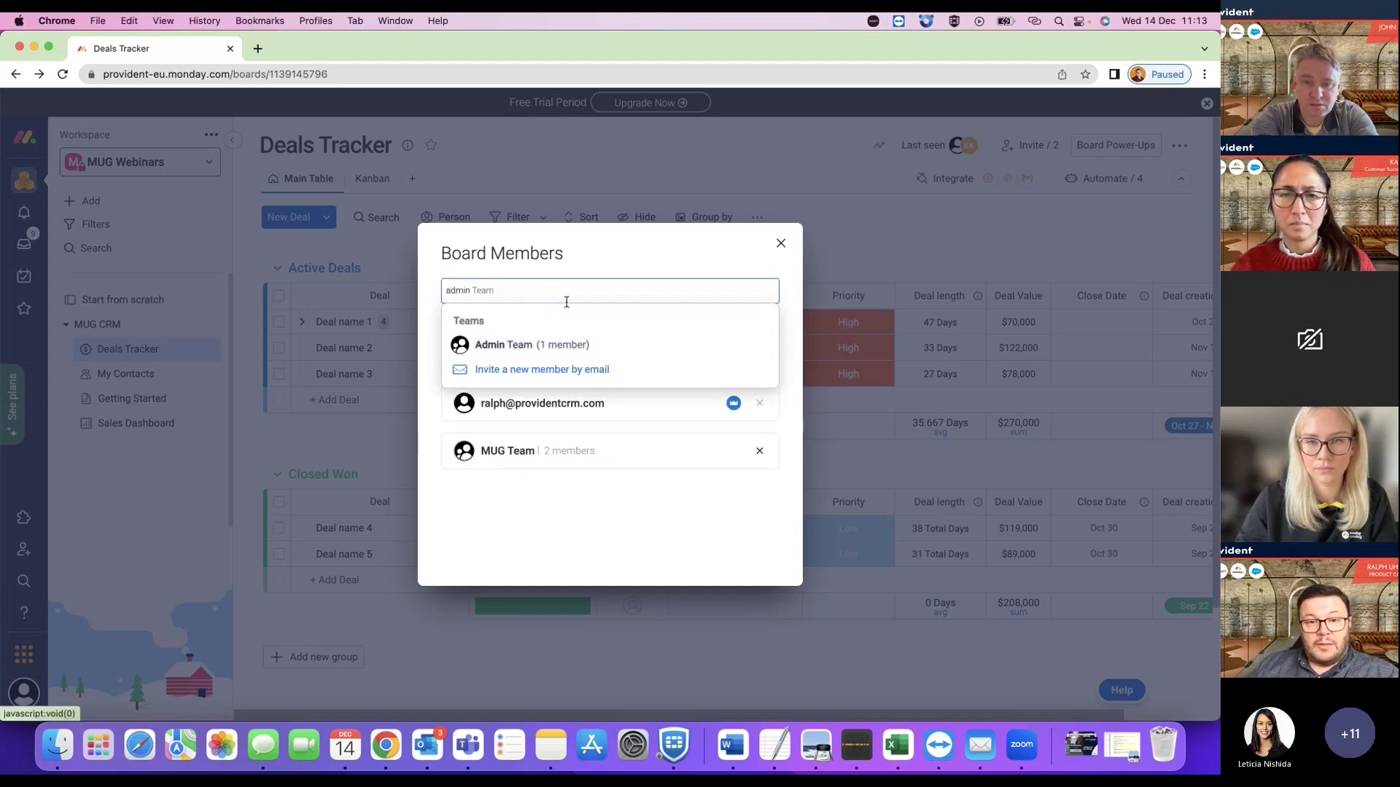
key("BackSpace")
key("BackSpace")
key("BackSpace")
key("BackSpace")
key("BackSpace")
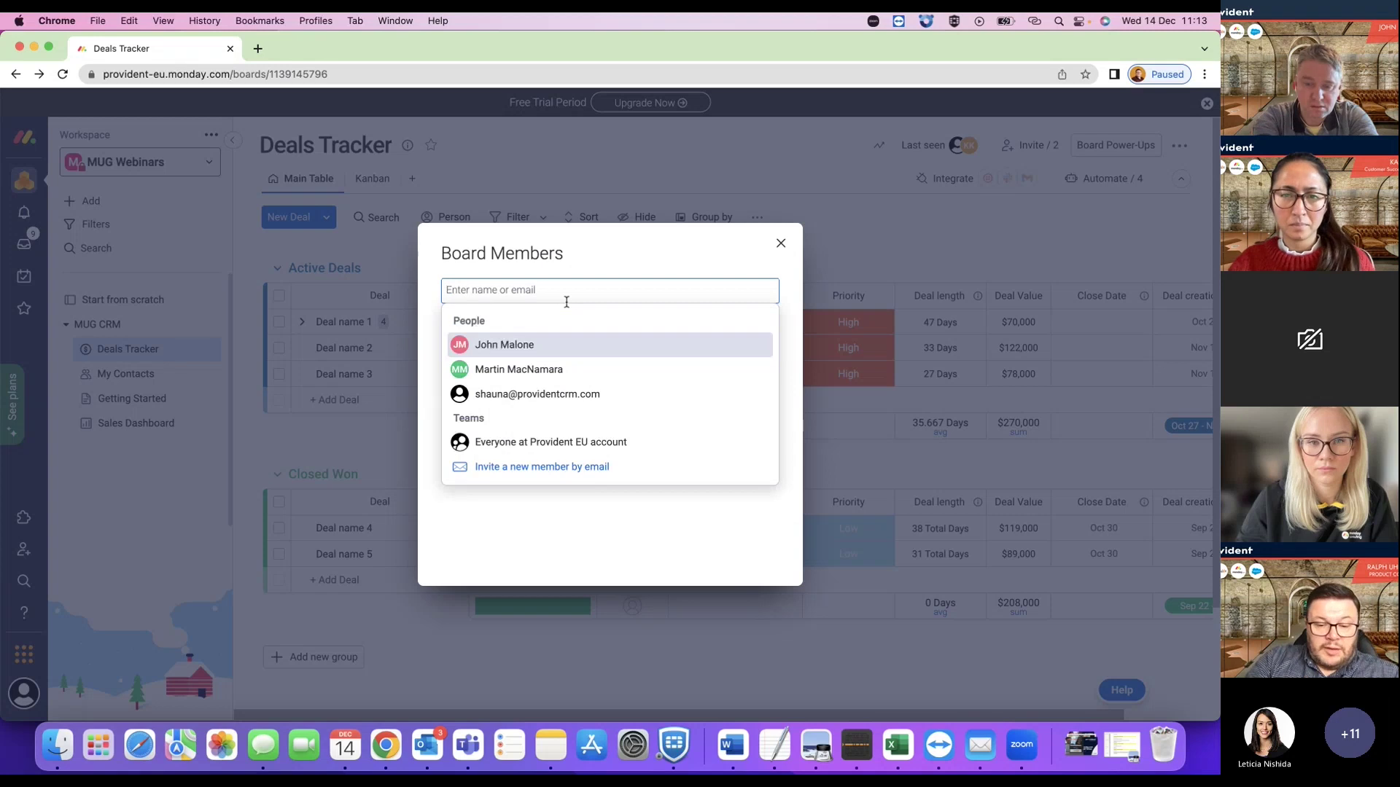
type("monday")
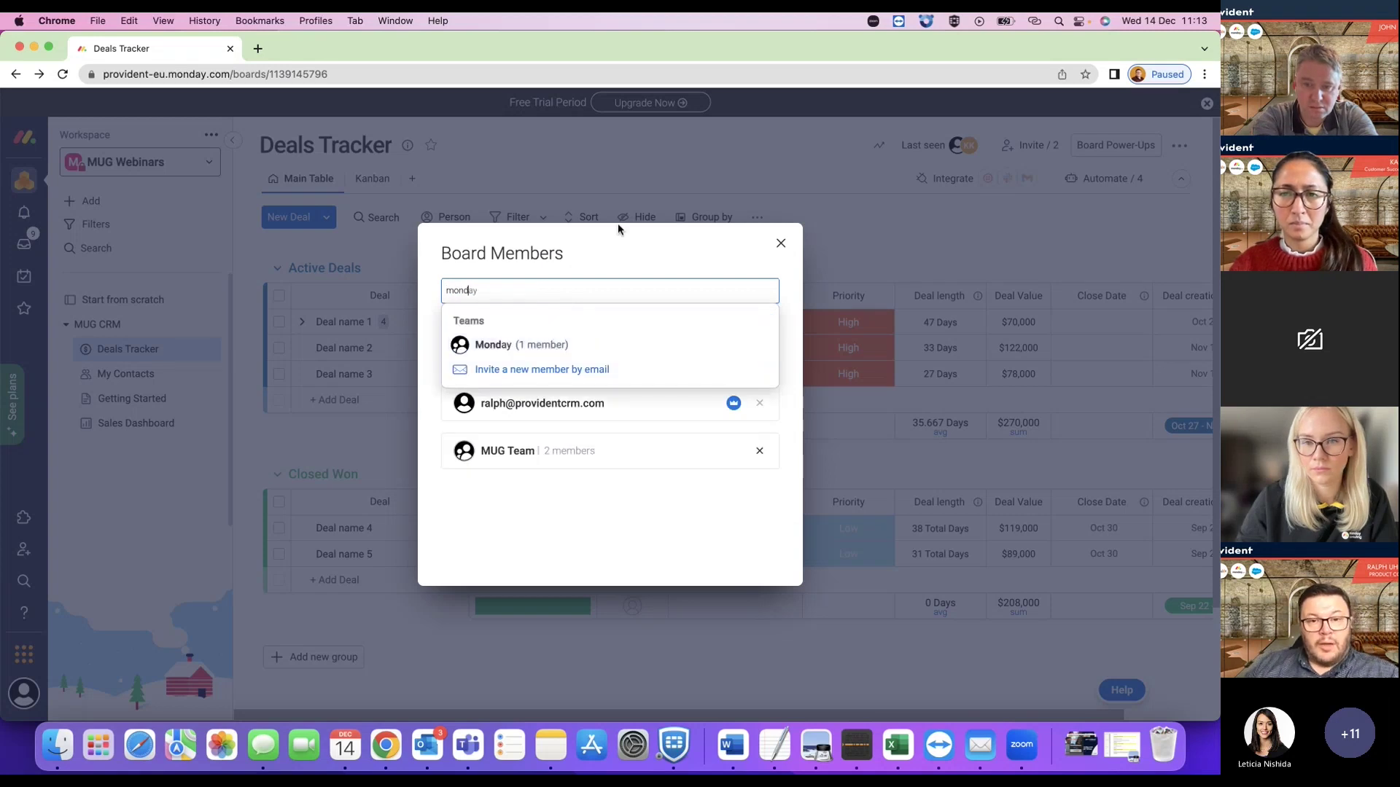
left_click(779, 243)
mouse_move(640, 329)
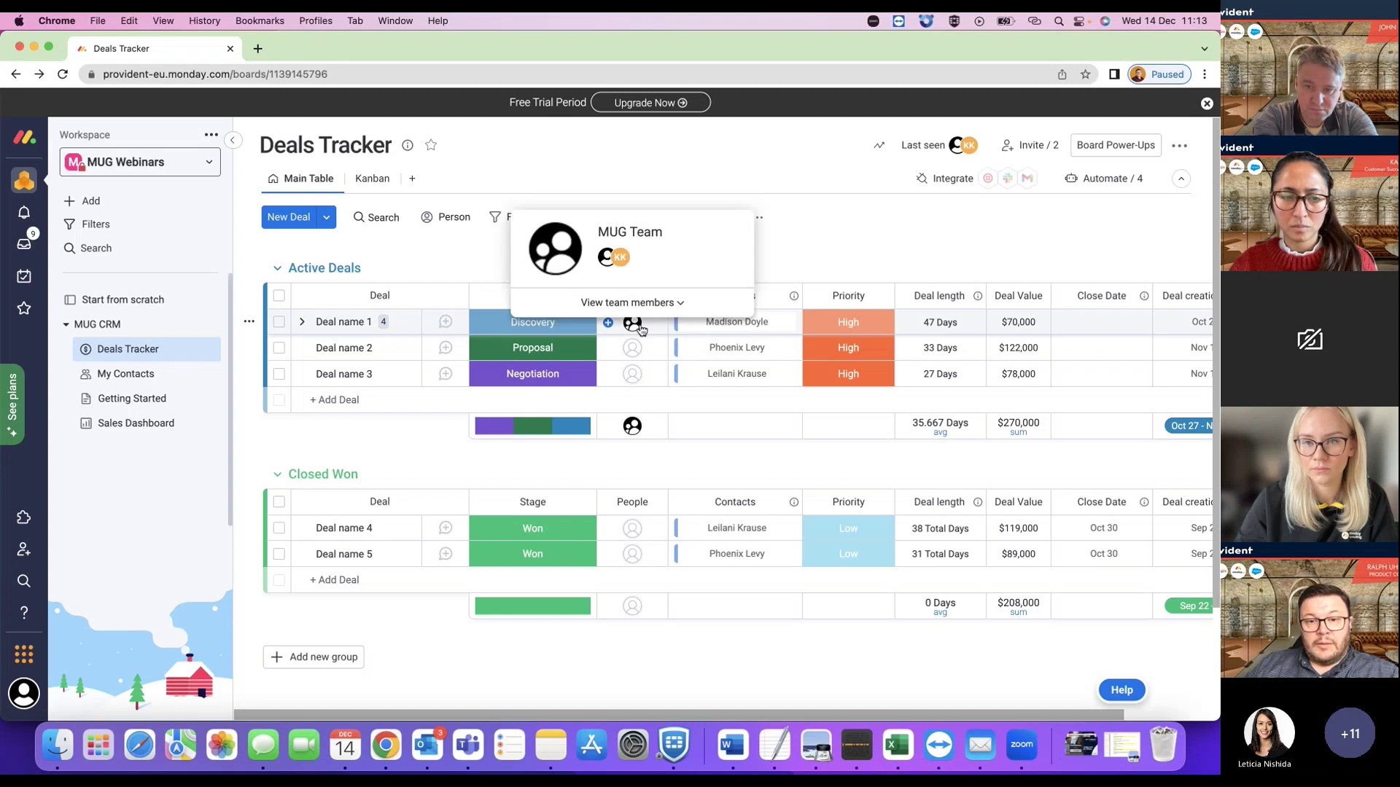
left_click(644, 304)
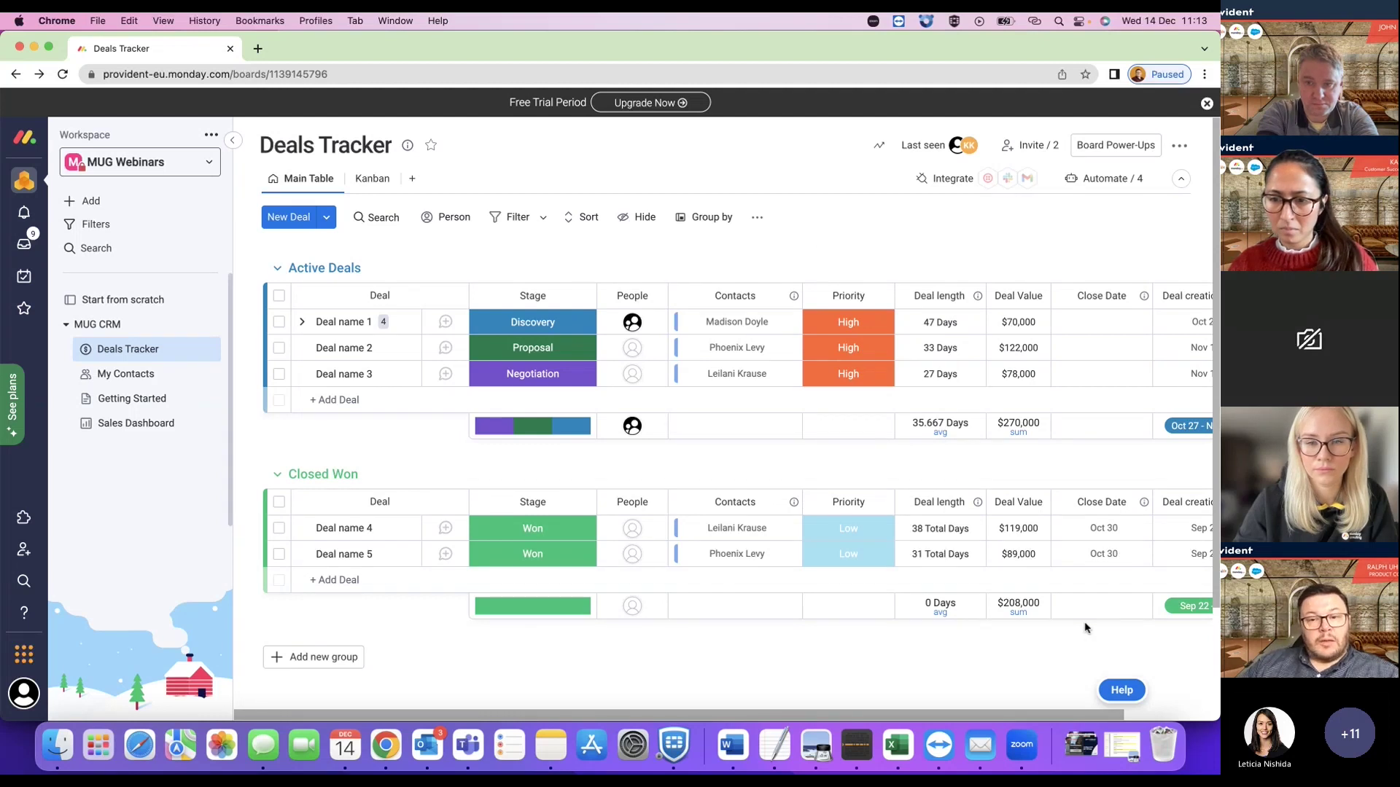
- Switch to the Microsoft Teams meeting and stop sharing the screen
key("super+Tab")
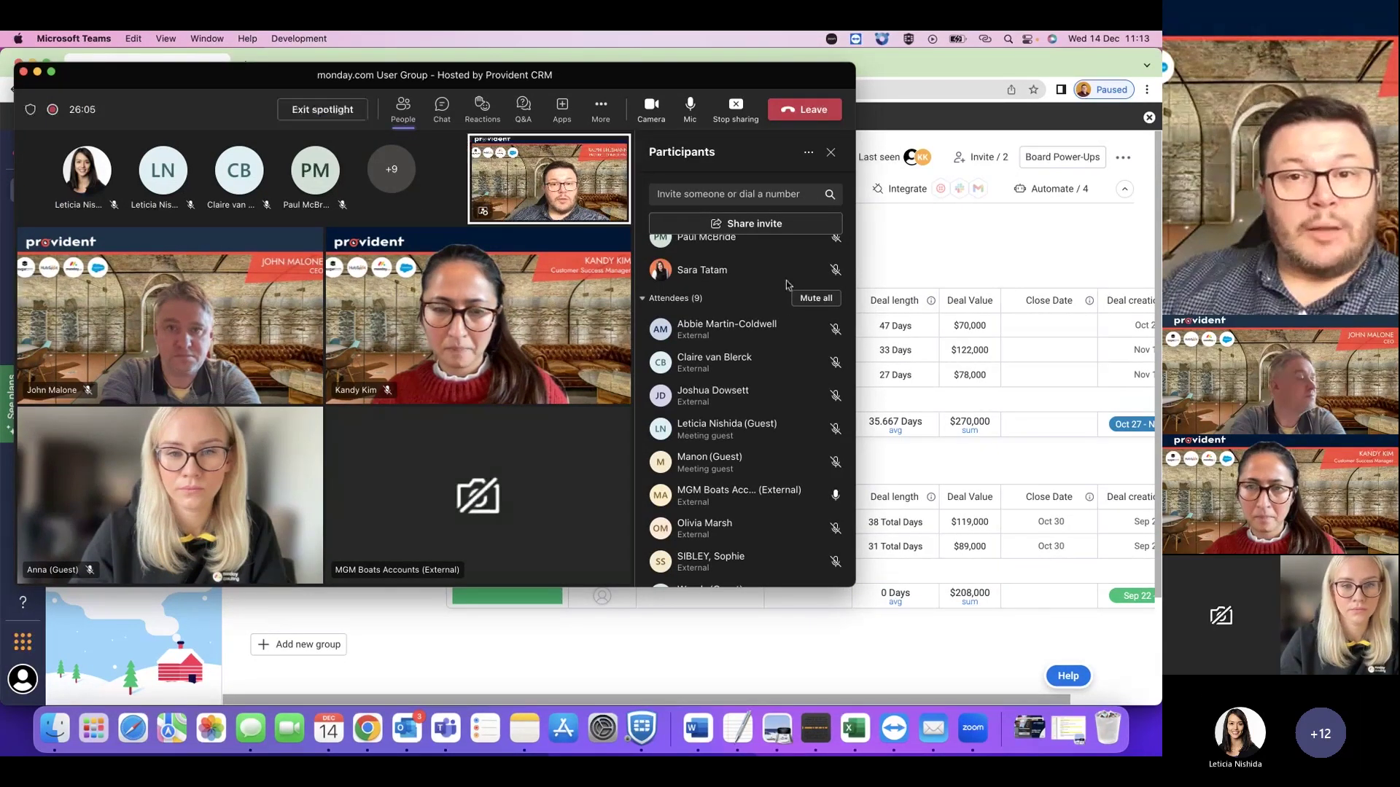
left_click(736, 119)
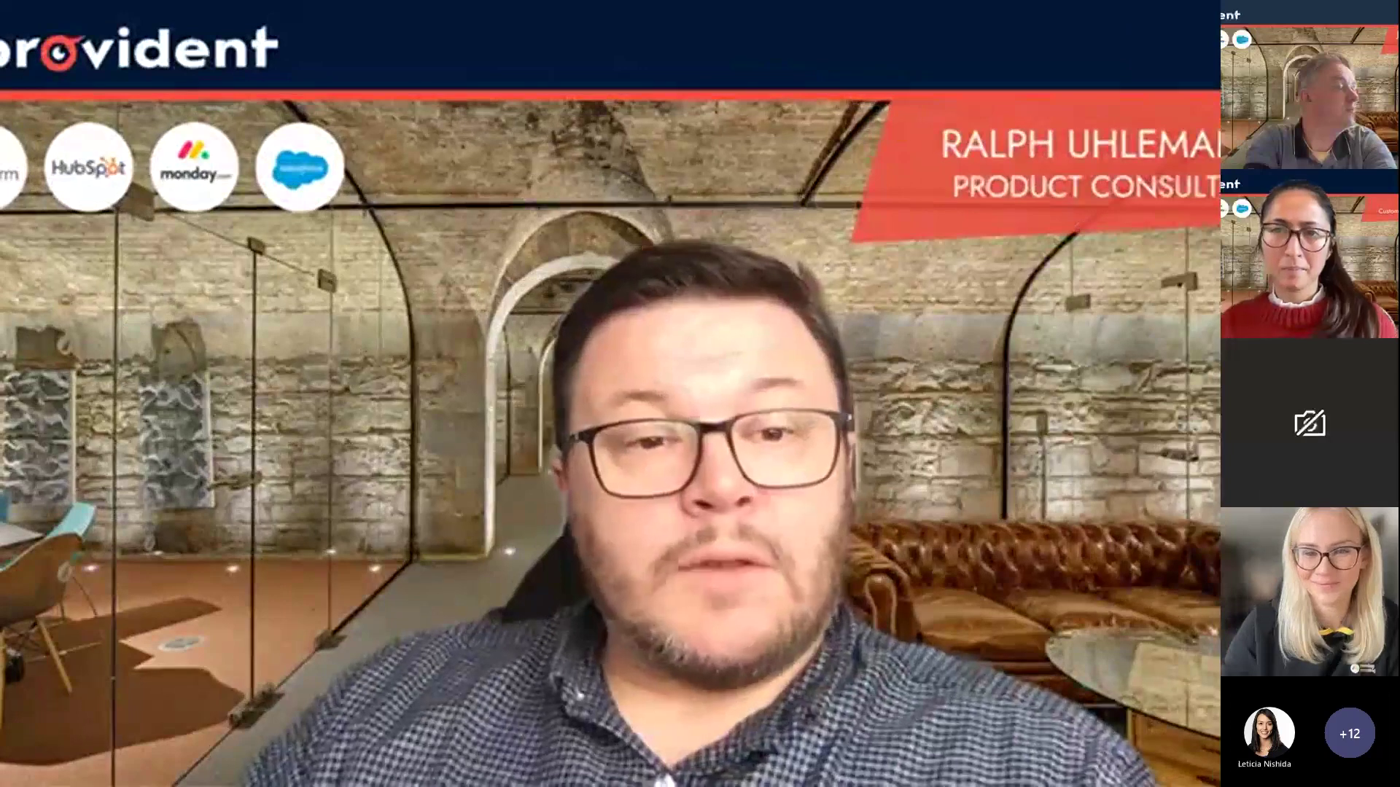
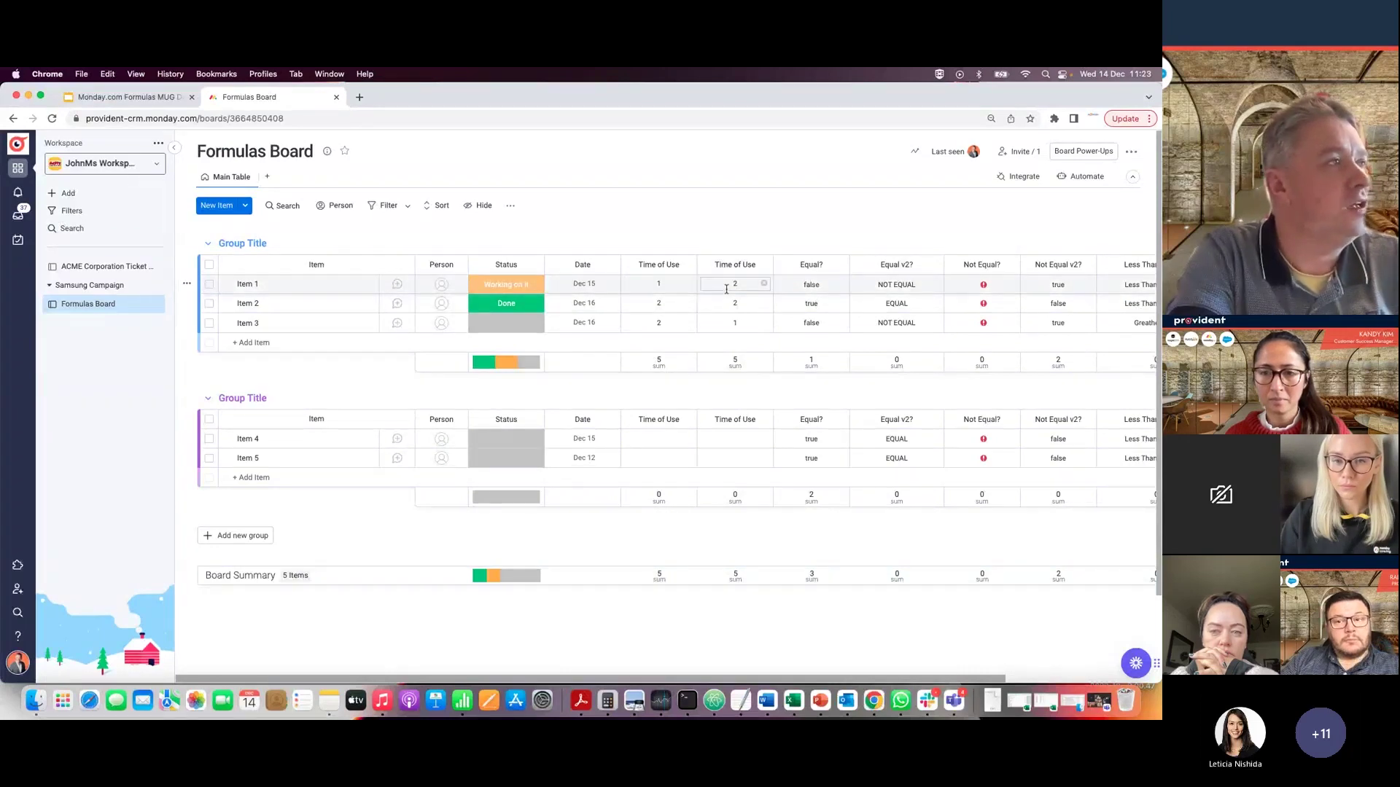
- Rename the two Time of Use columns on the Formulas Board as Numbers and Numbers 1
left_click(657, 265)
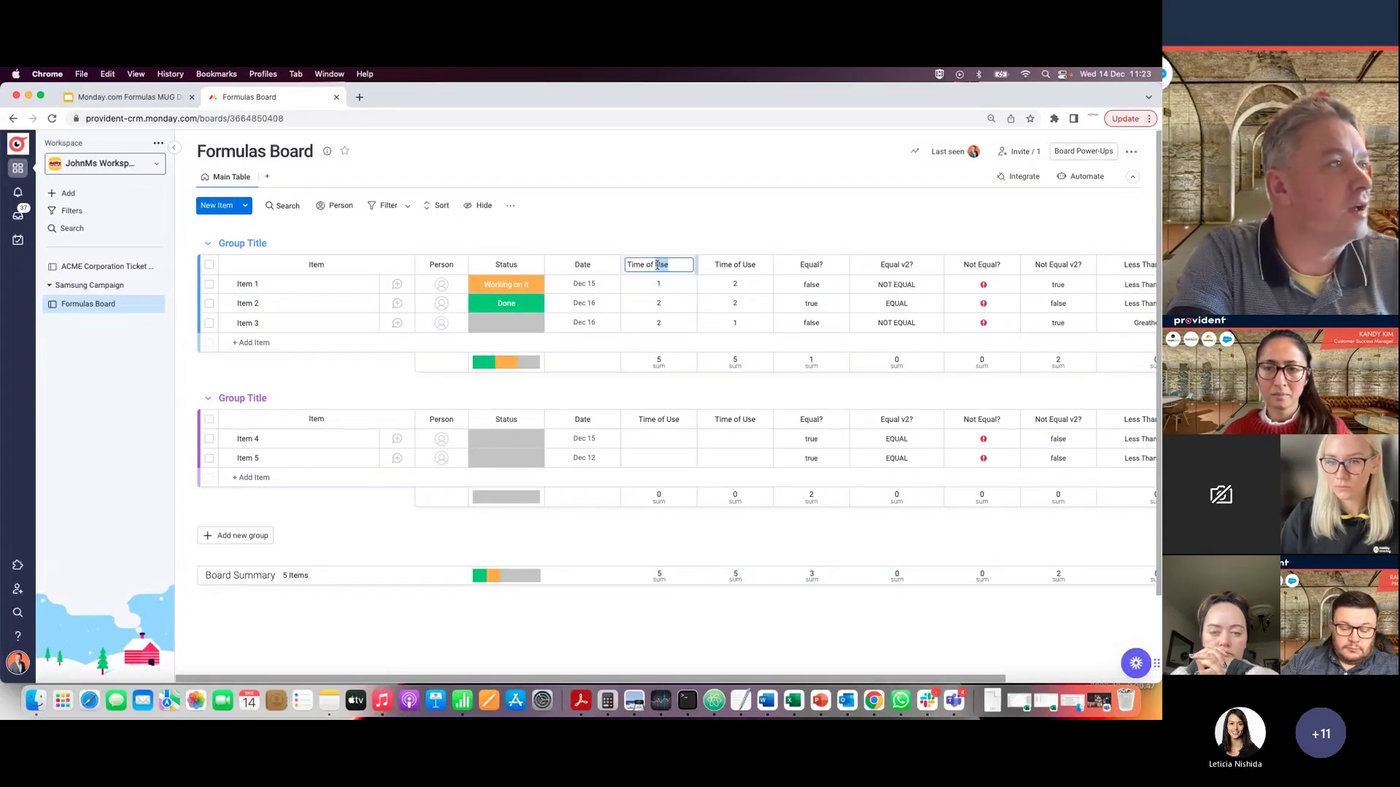
type("Numbers")
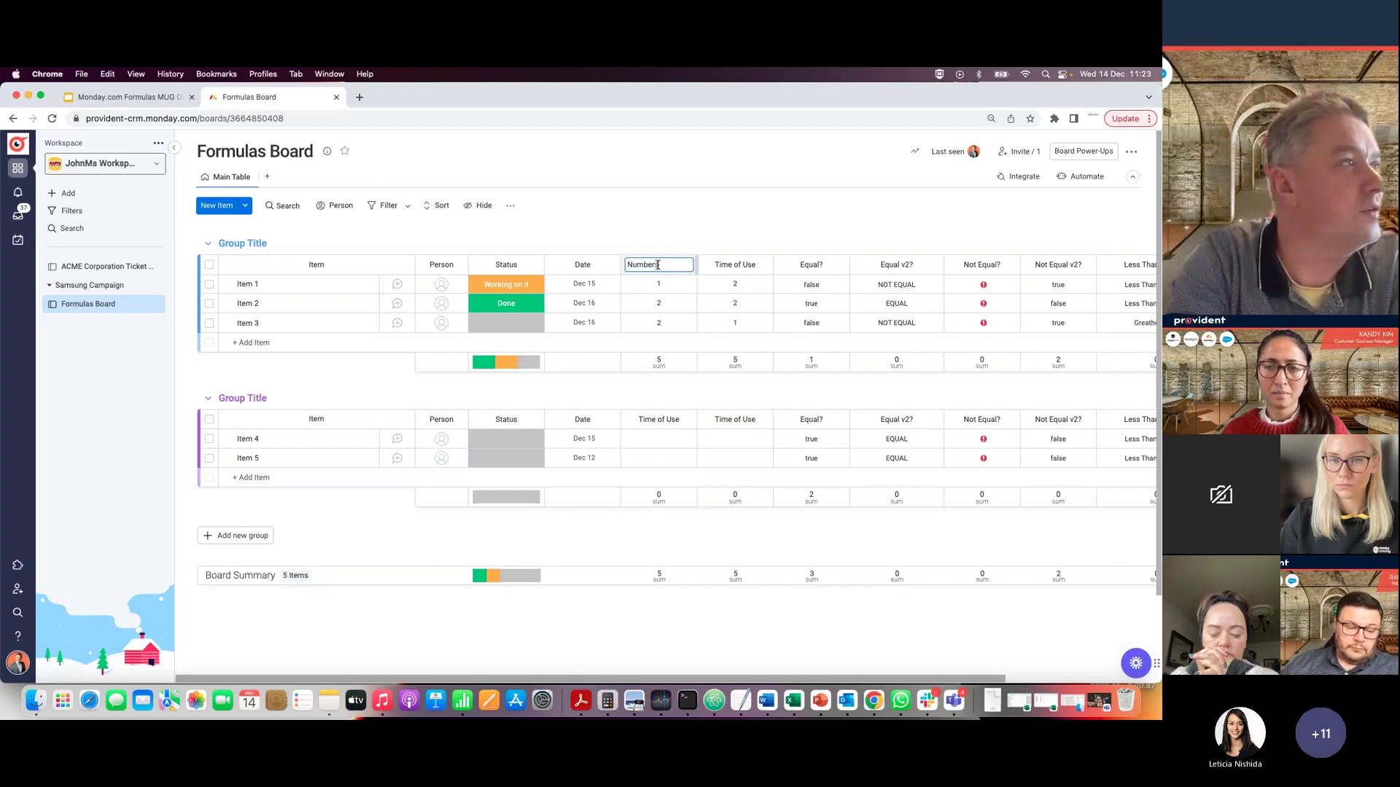
left_click(714, 265)
triple_click(725, 266)
type("Numbers")
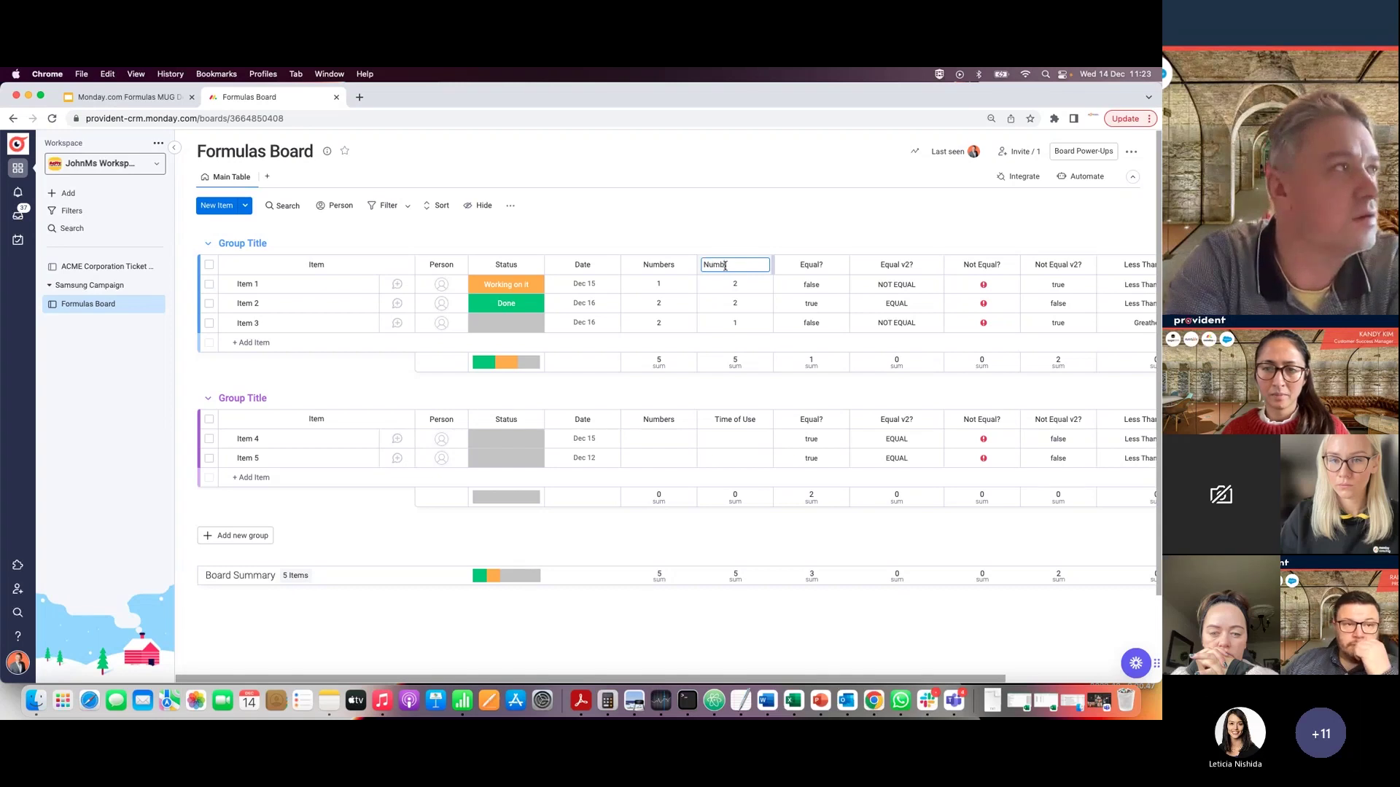
key("Return")
- Examine the Equal? column's formula comparing Numbers with Numbers 1, highlighting its parts, and close it without changes
left_click(805, 291)
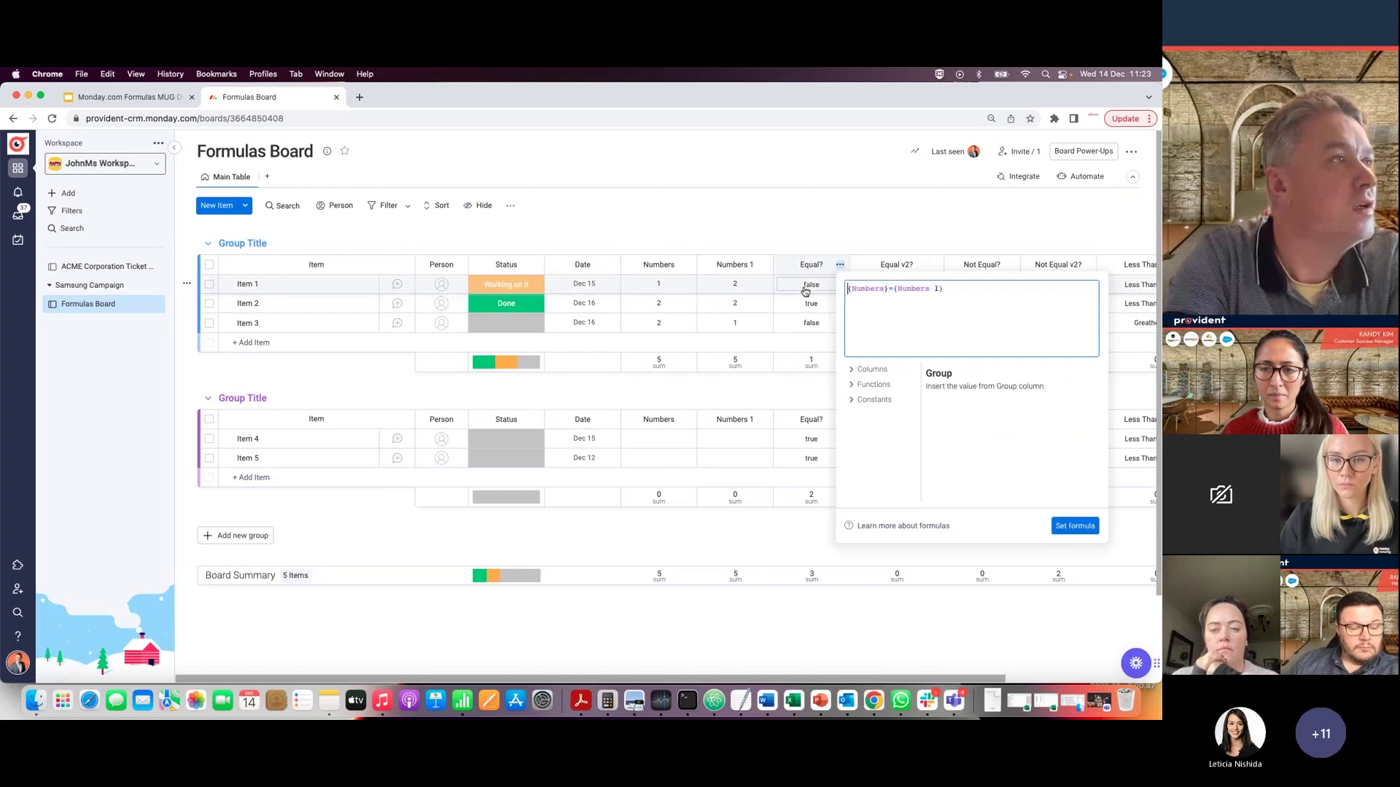
left_click(810, 237)
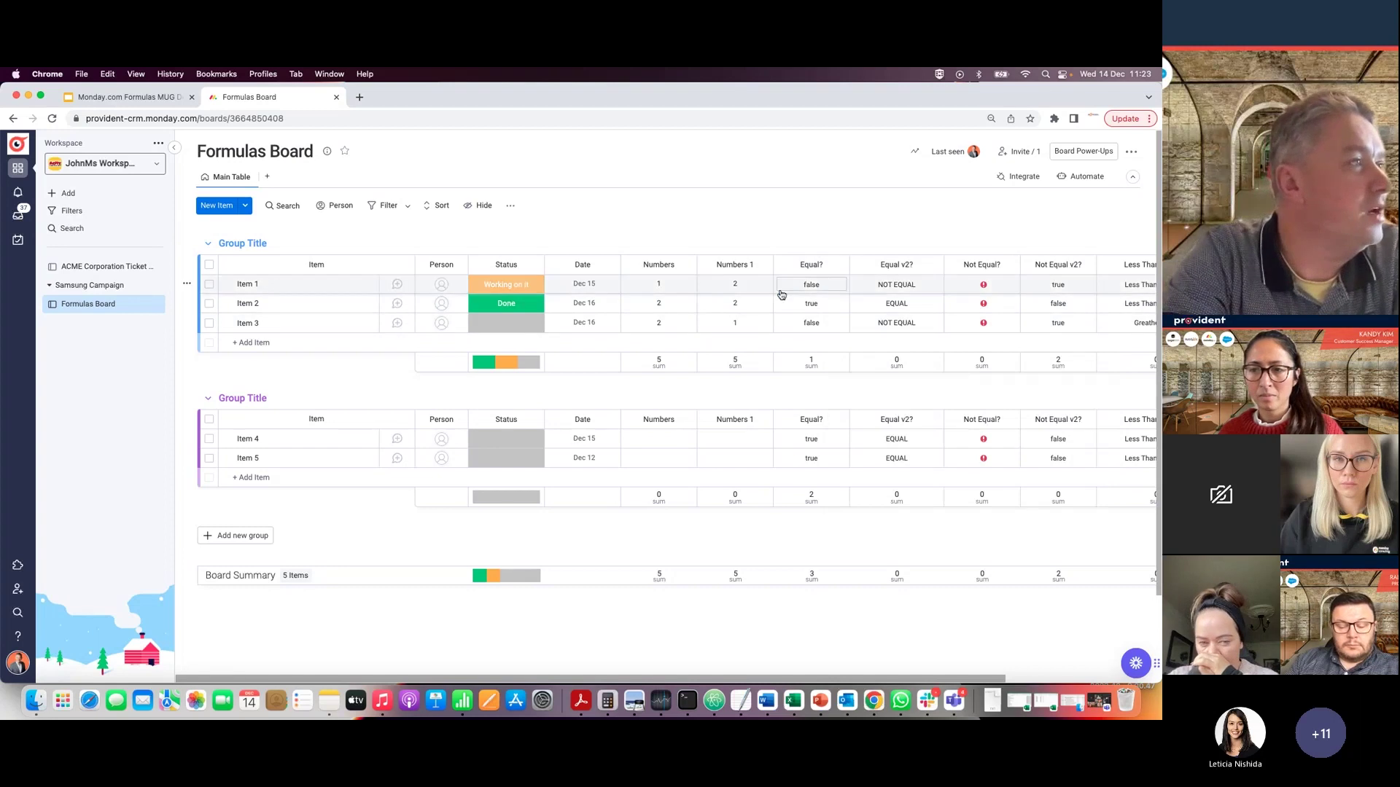
left_click(811, 287)
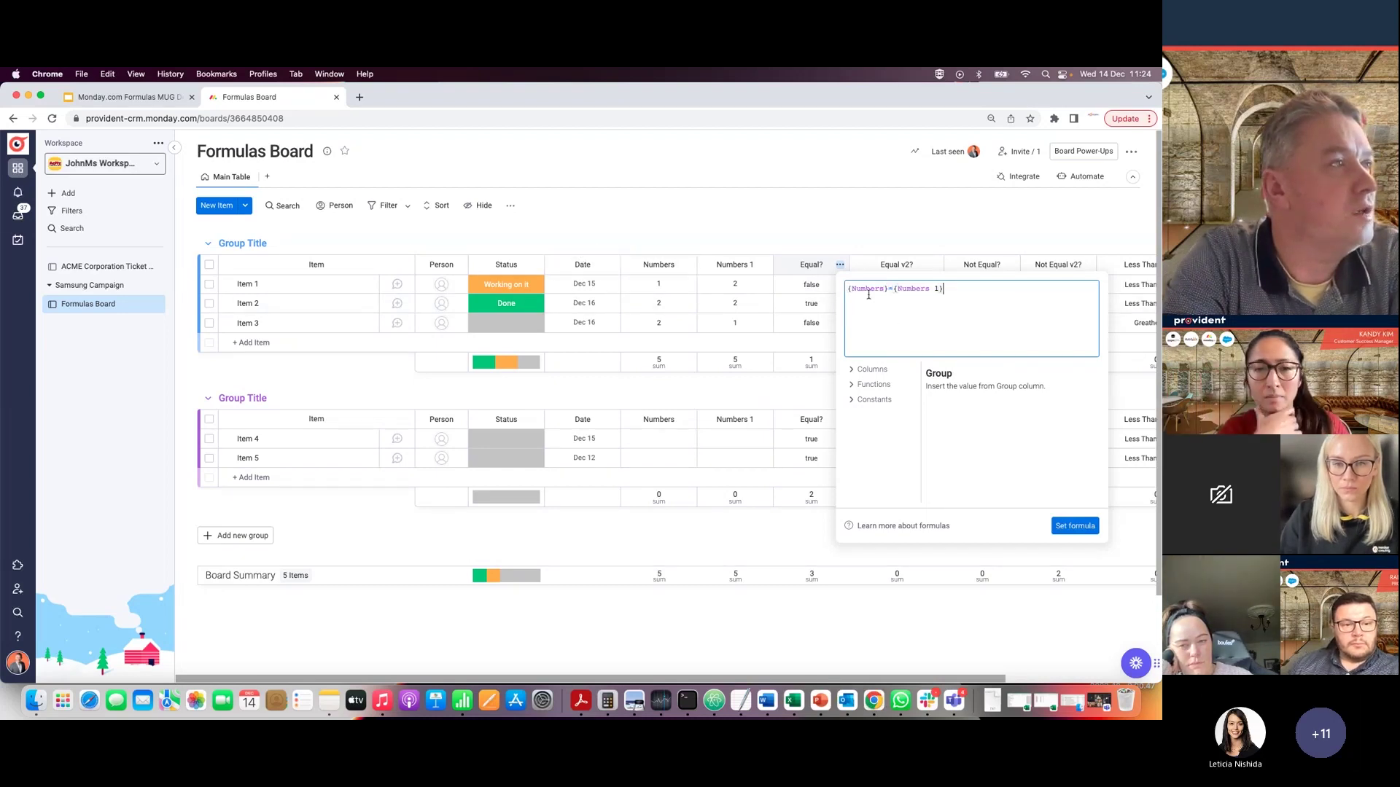
left_click_drag(888, 290, 841, 291)
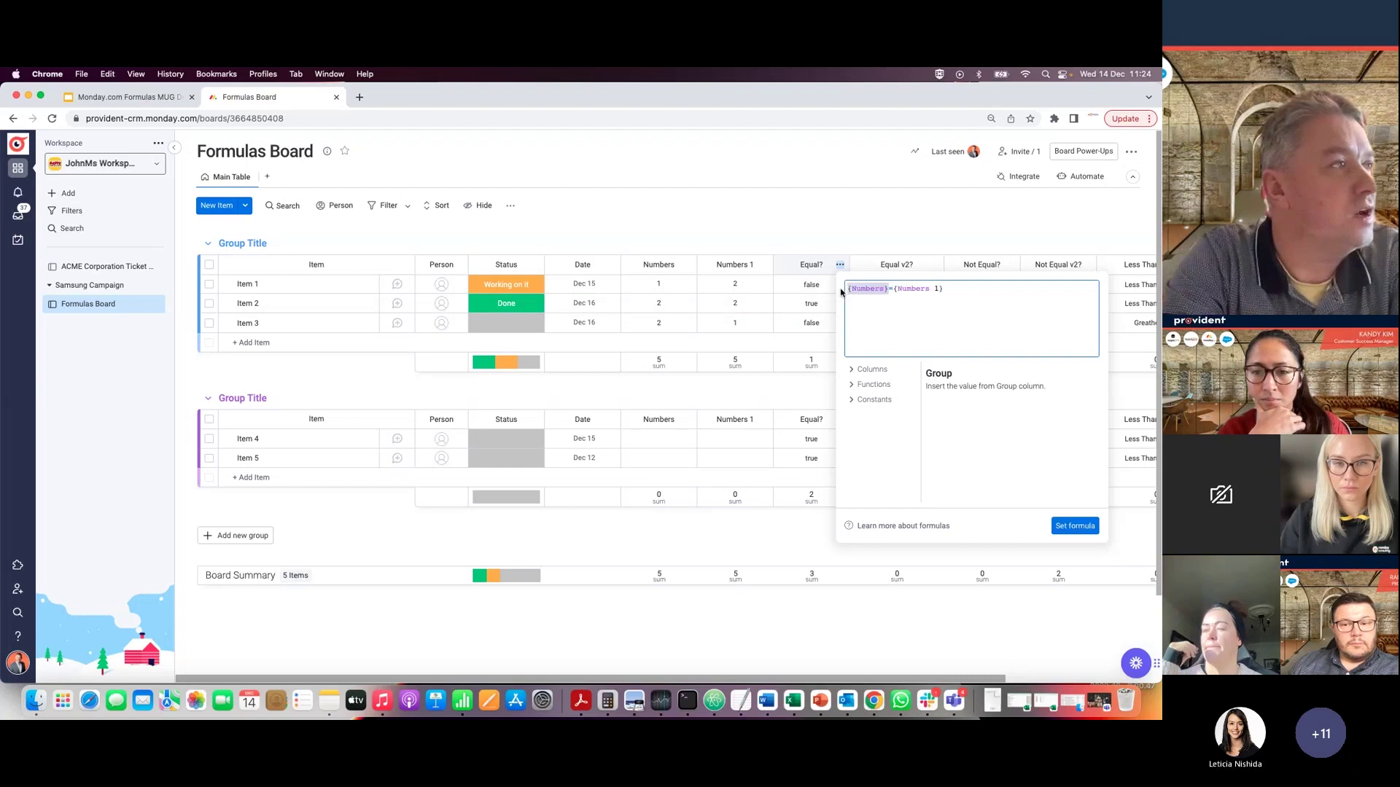
left_click(873, 309)
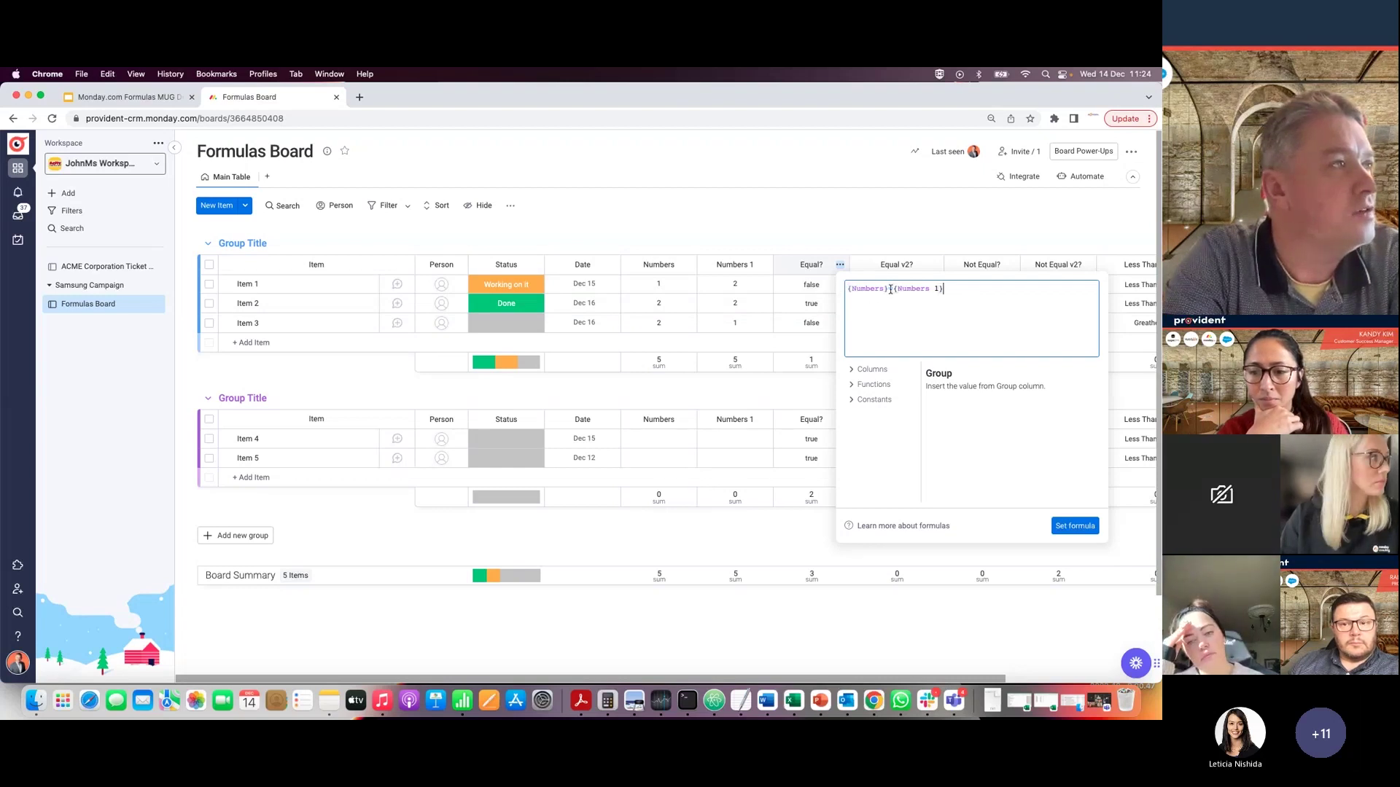
left_click_drag(887, 289, 843, 290)
left_click(888, 310)
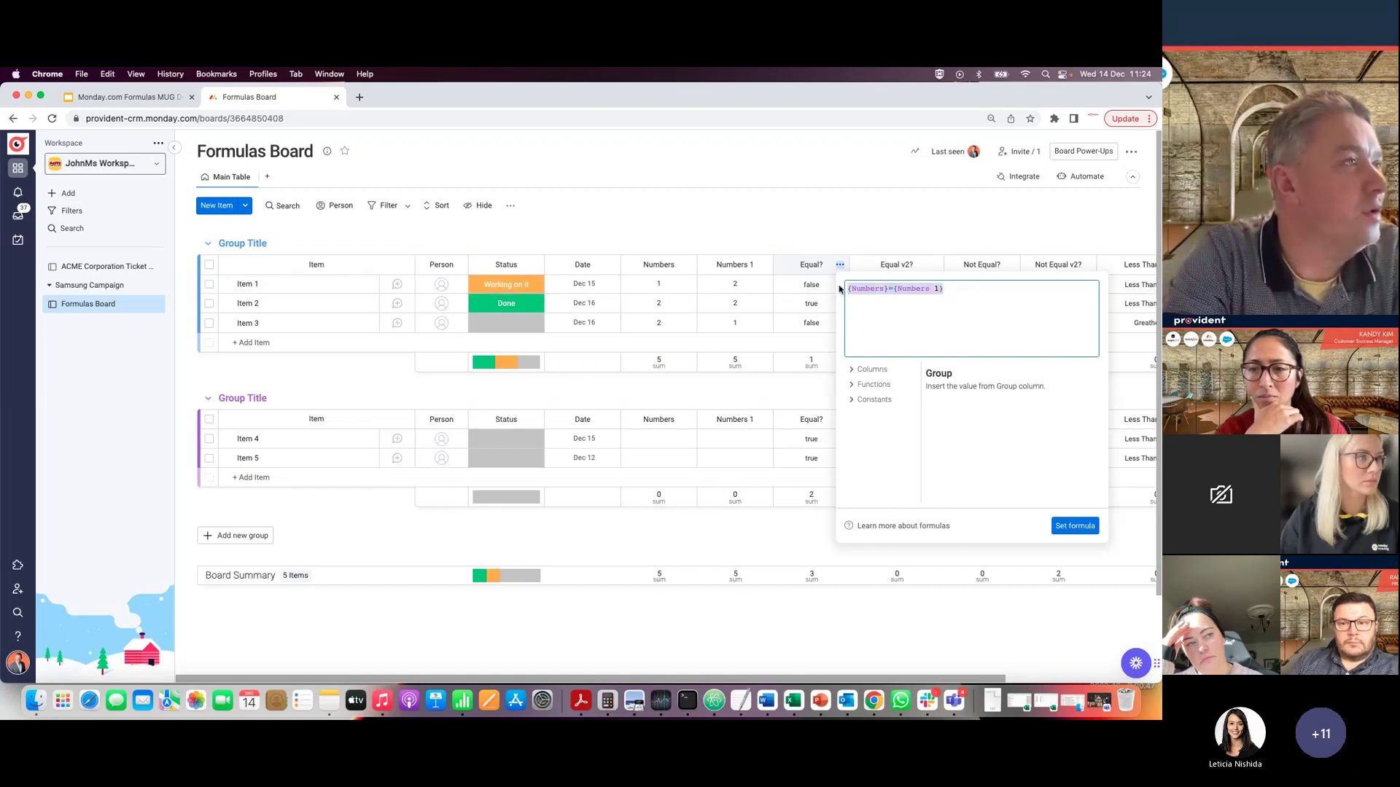
left_click(893, 230)
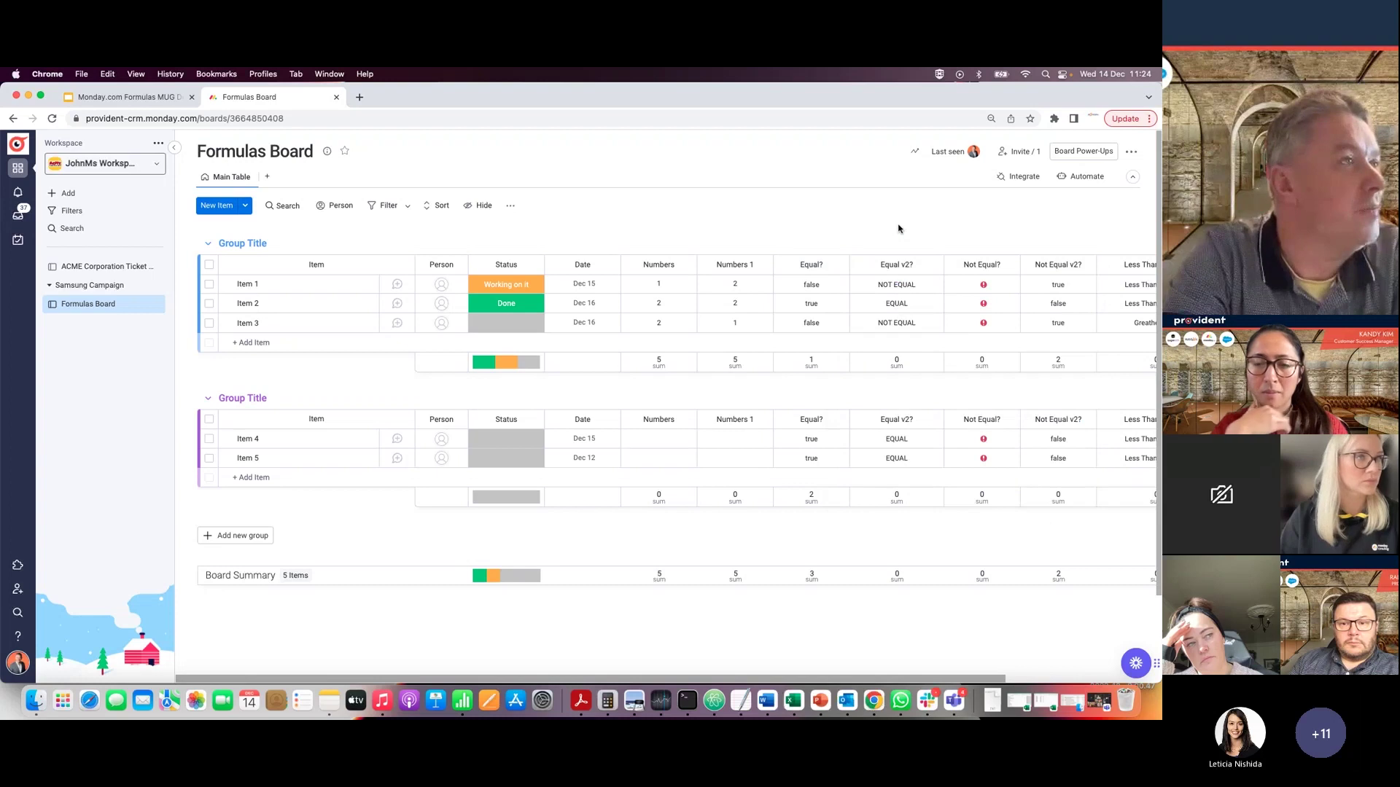
- Examine the formulas behind the Not Equal?, Equal v2? and Not Equal v2? columns, highlighting the != operator and the NOT function
left_click(990, 288)
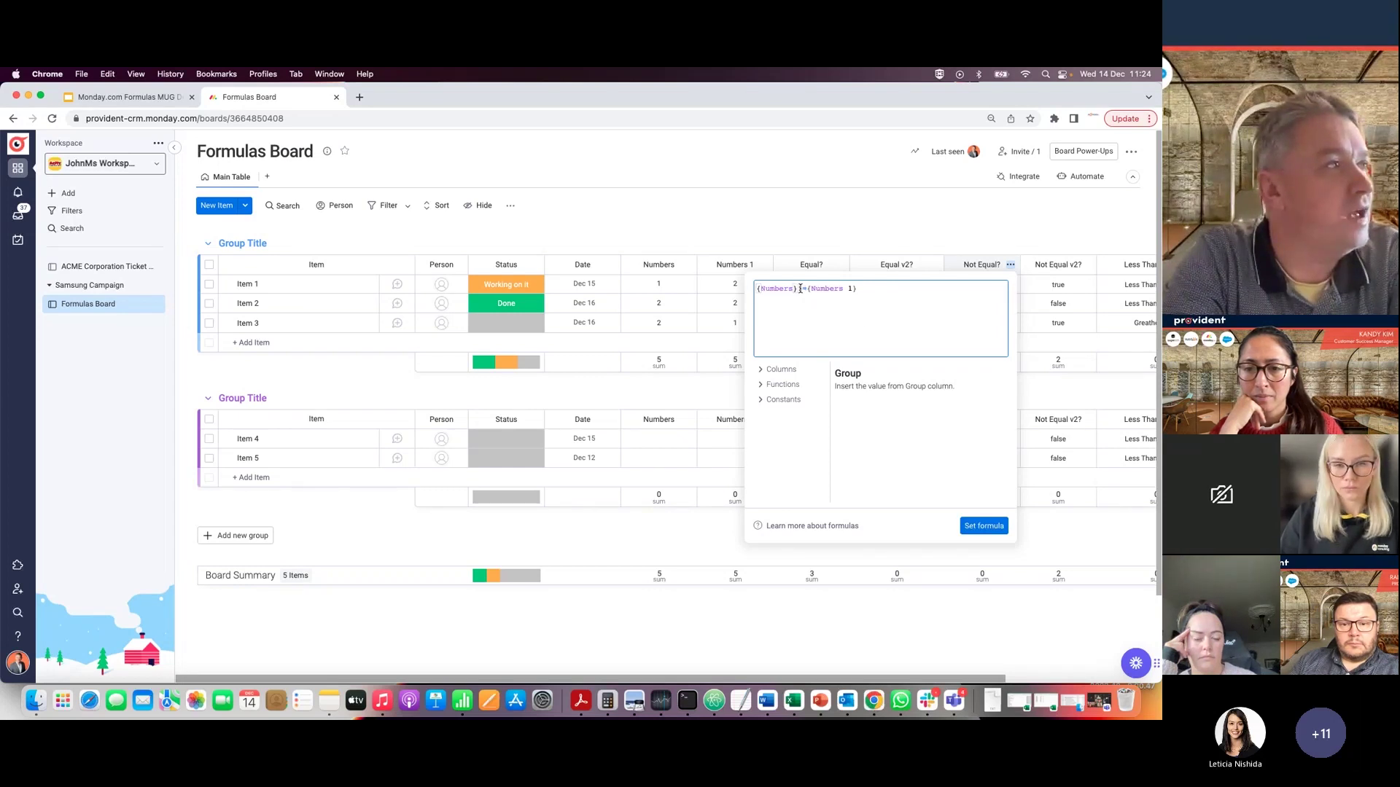
left_click_drag(796, 289, 802, 289)
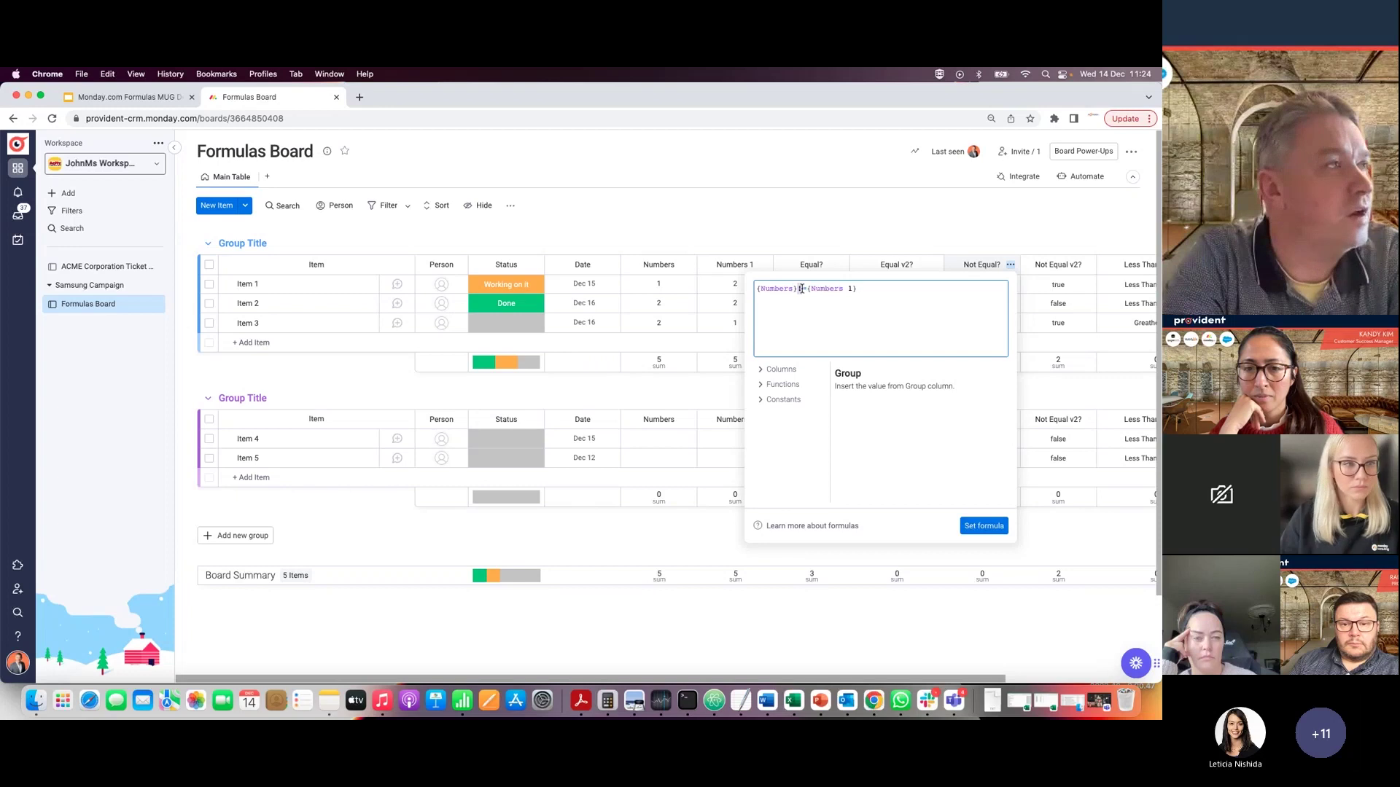
left_click(984, 208)
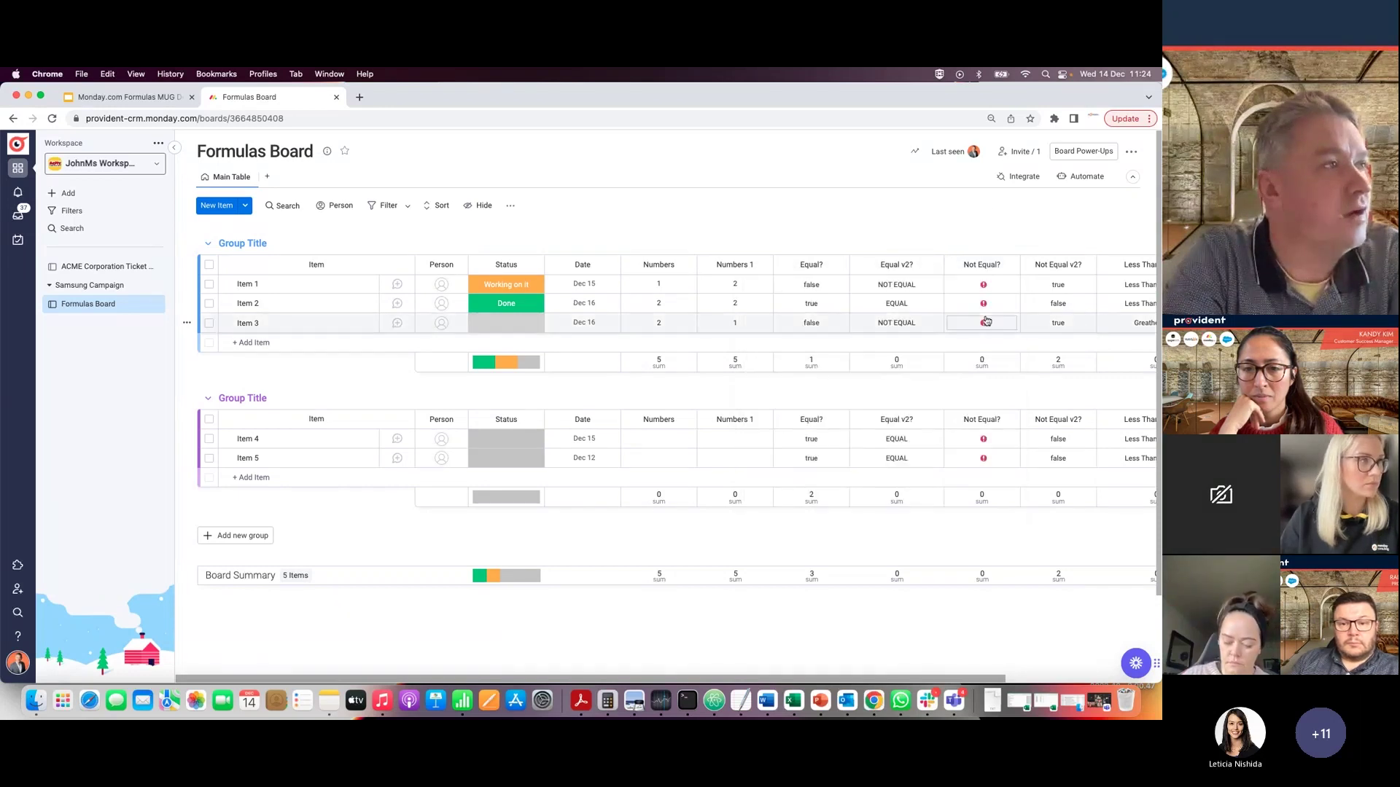
left_click(907, 289)
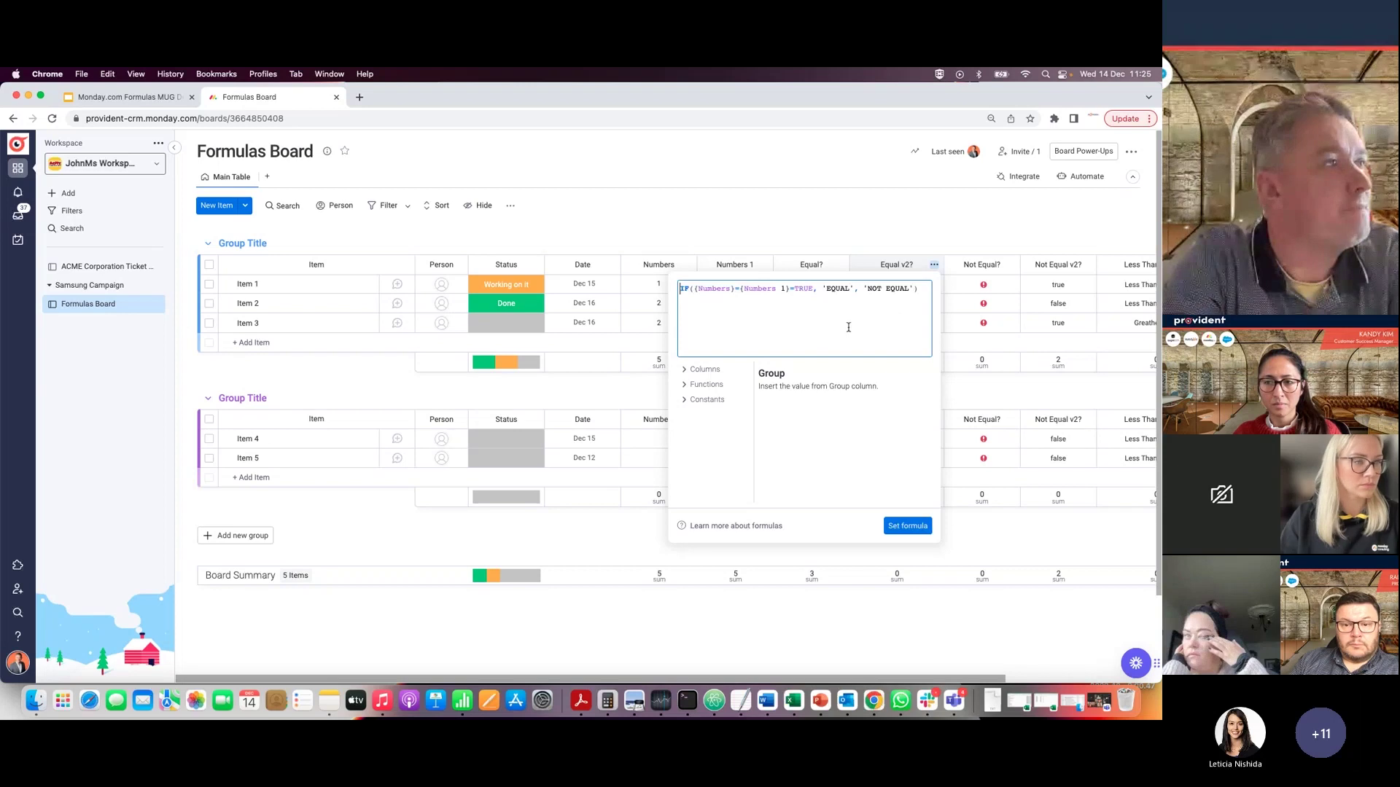
left_click(946, 210)
left_click(1050, 285)
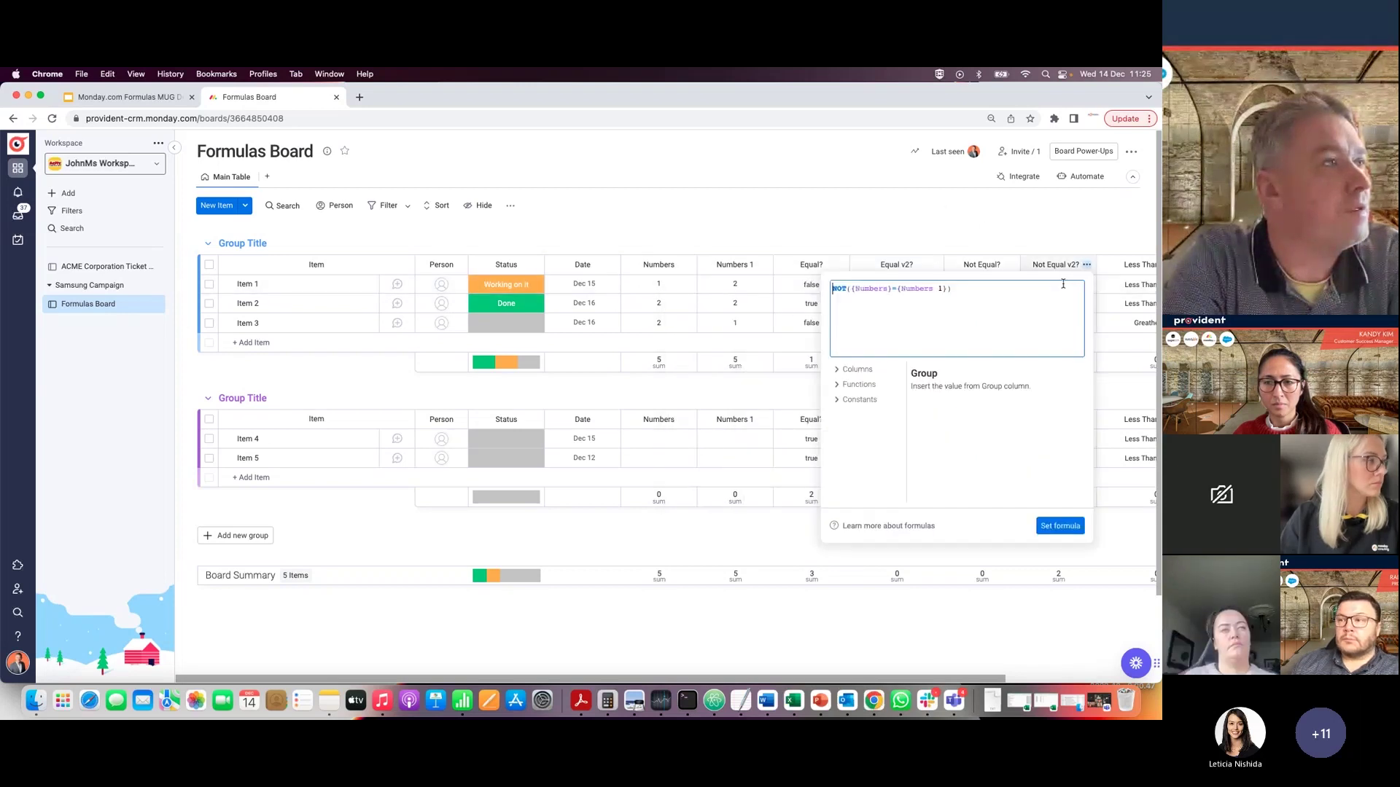
double_click(839, 290)
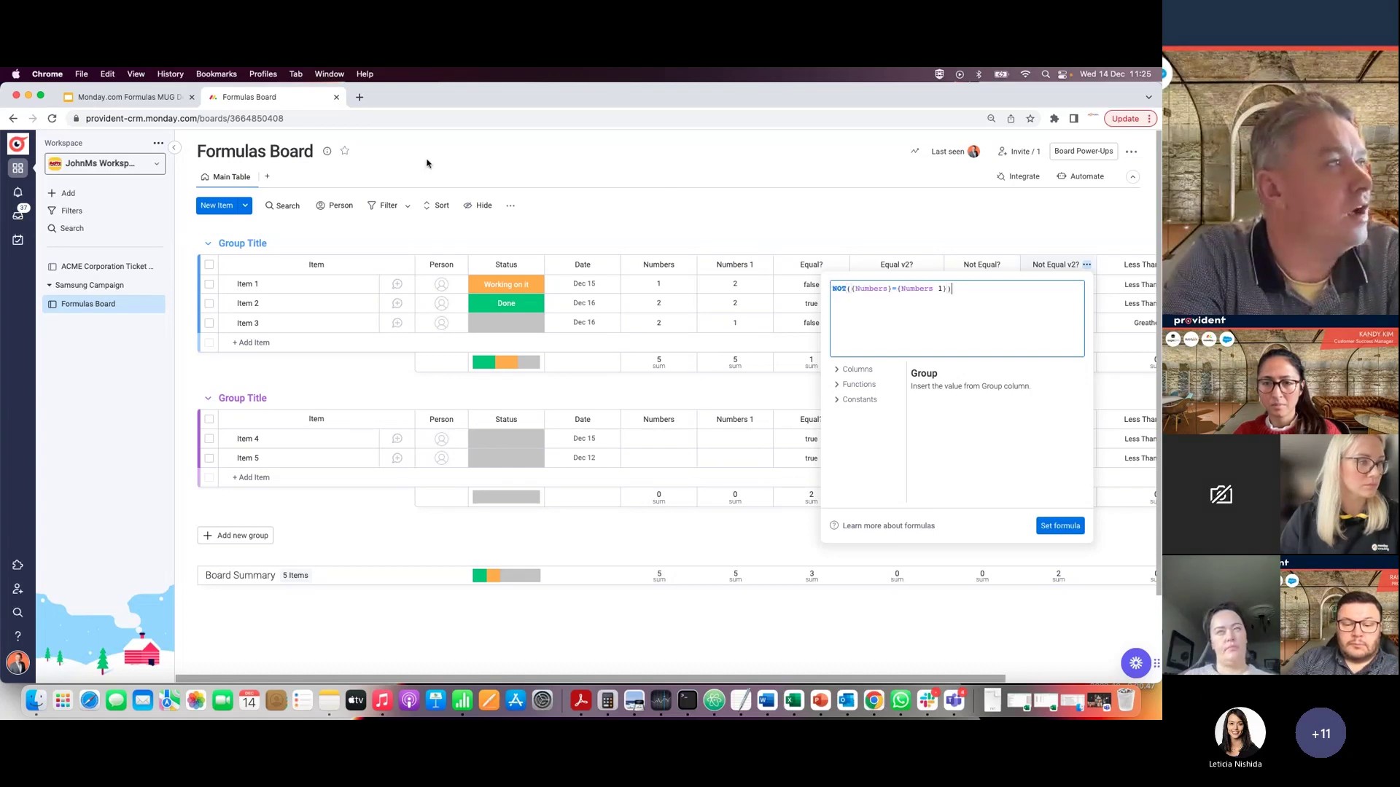
- Search the web in a new tab for "monday.com formulas" and open the support article "List of all available formulas"
left_click(359, 97)
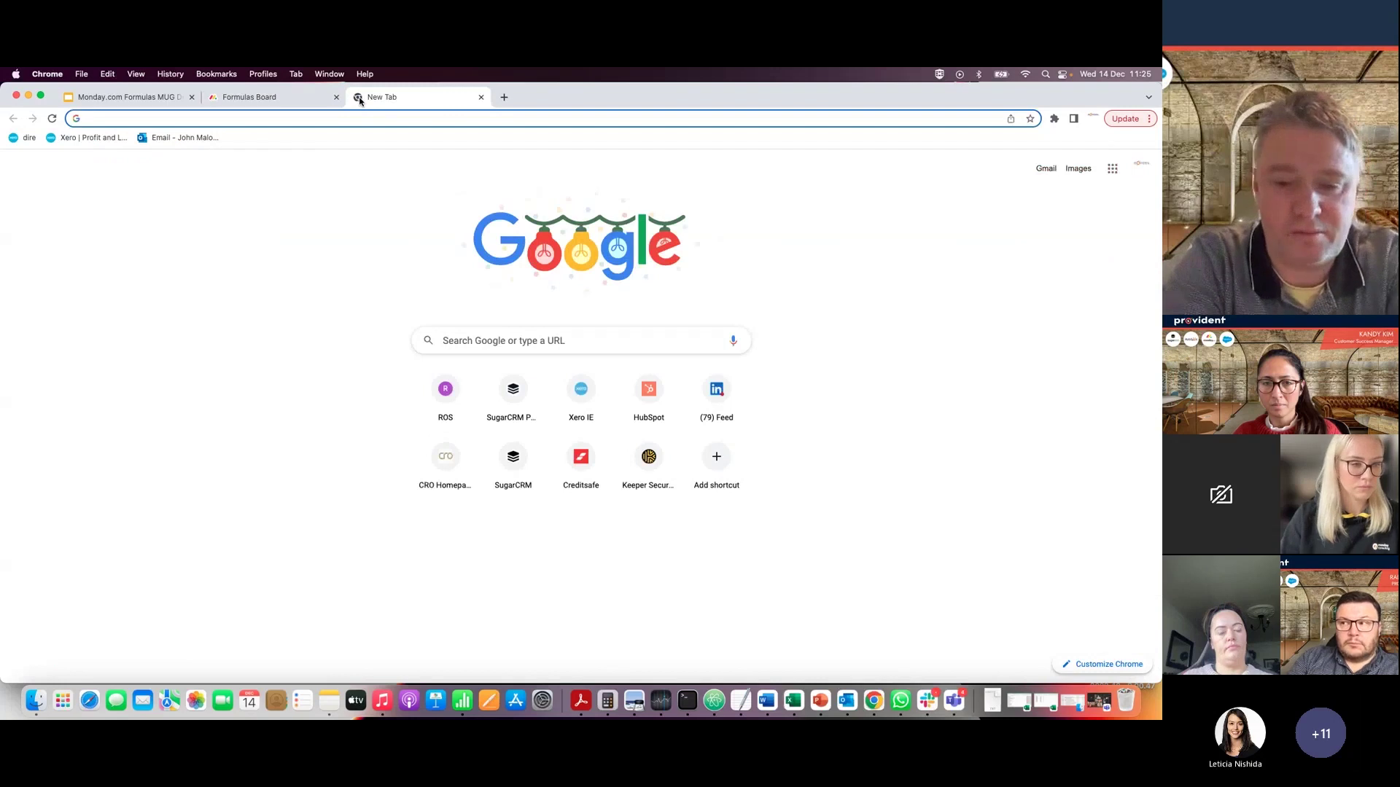
type("monday.c")
key("BackSpace")
key("BackSpace")
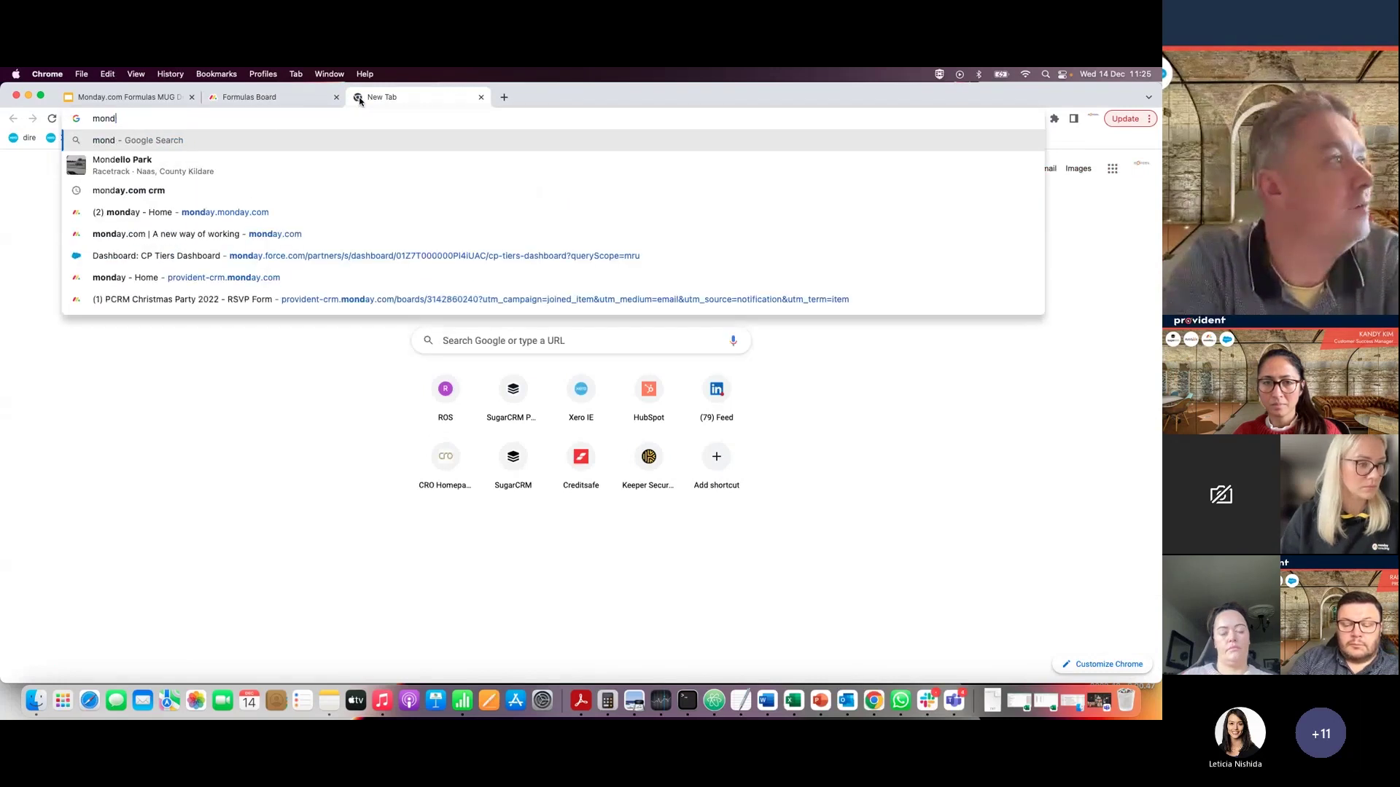
type("..com")
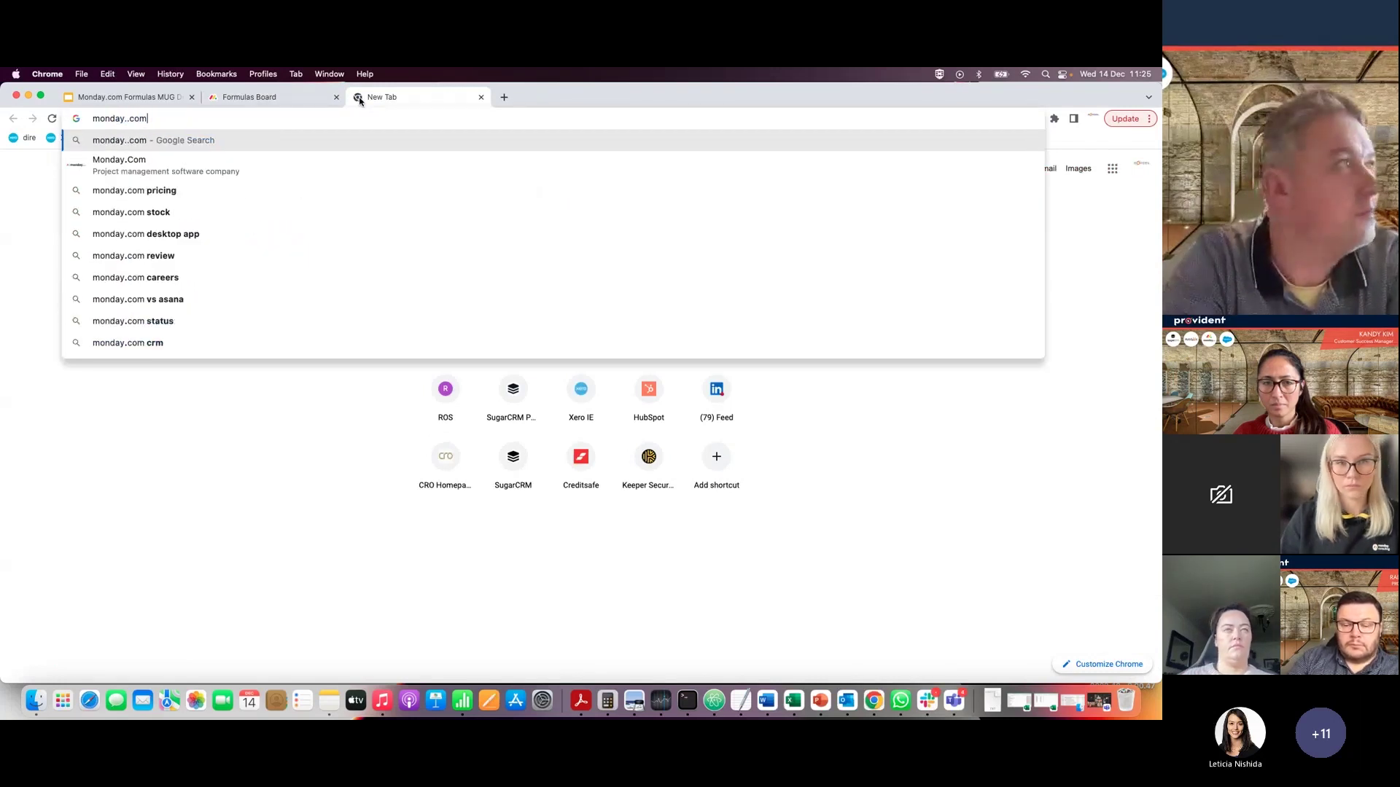
type(" fo")
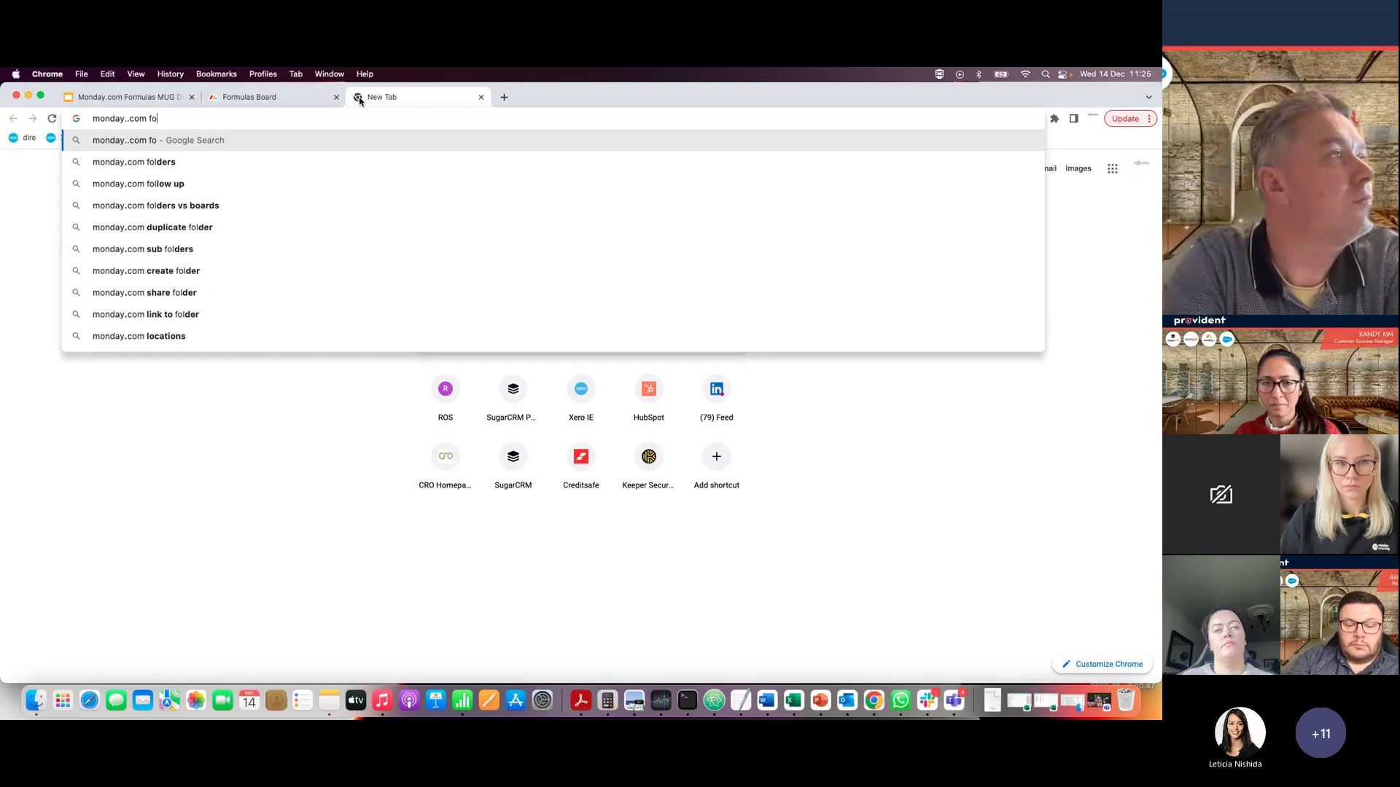
type("rmulas")
key("Return")
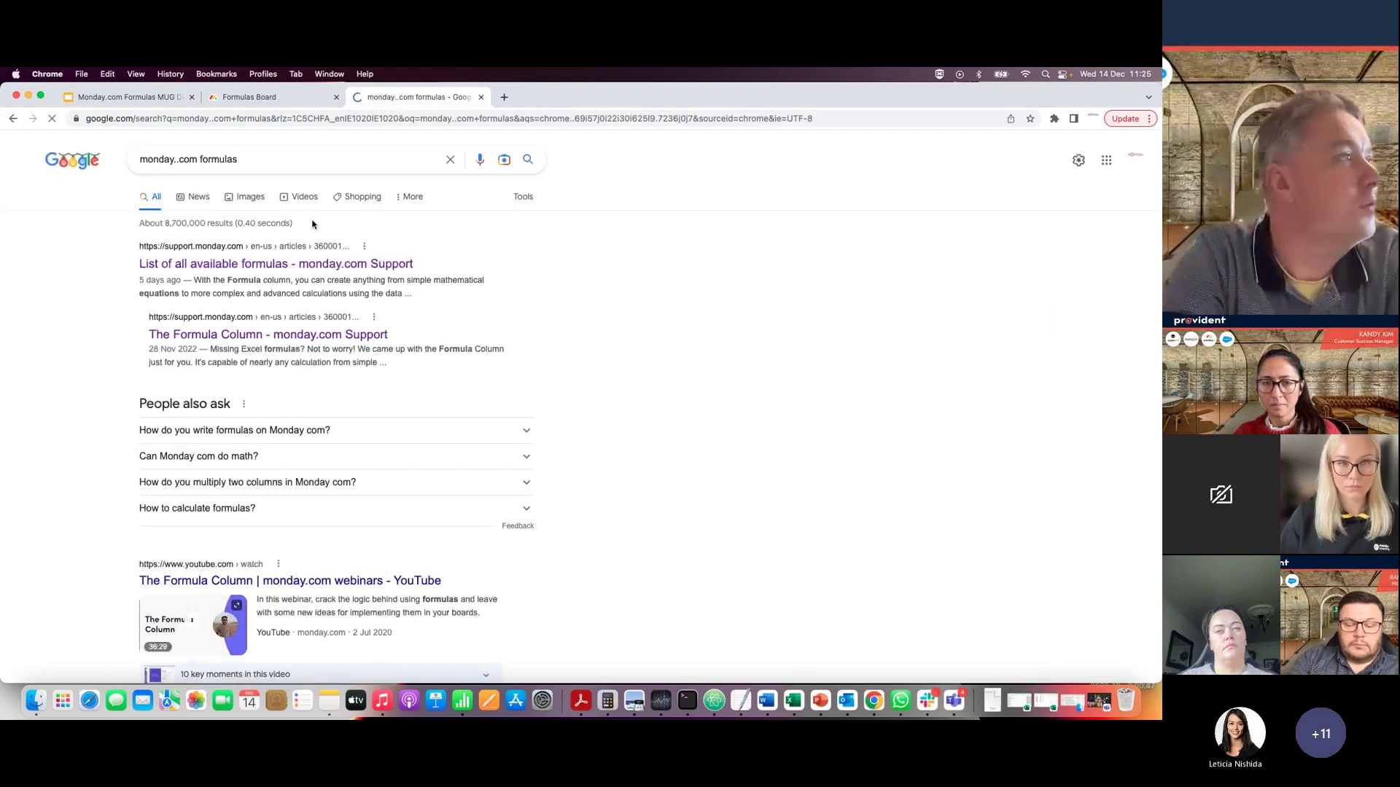
left_click(381, 266)
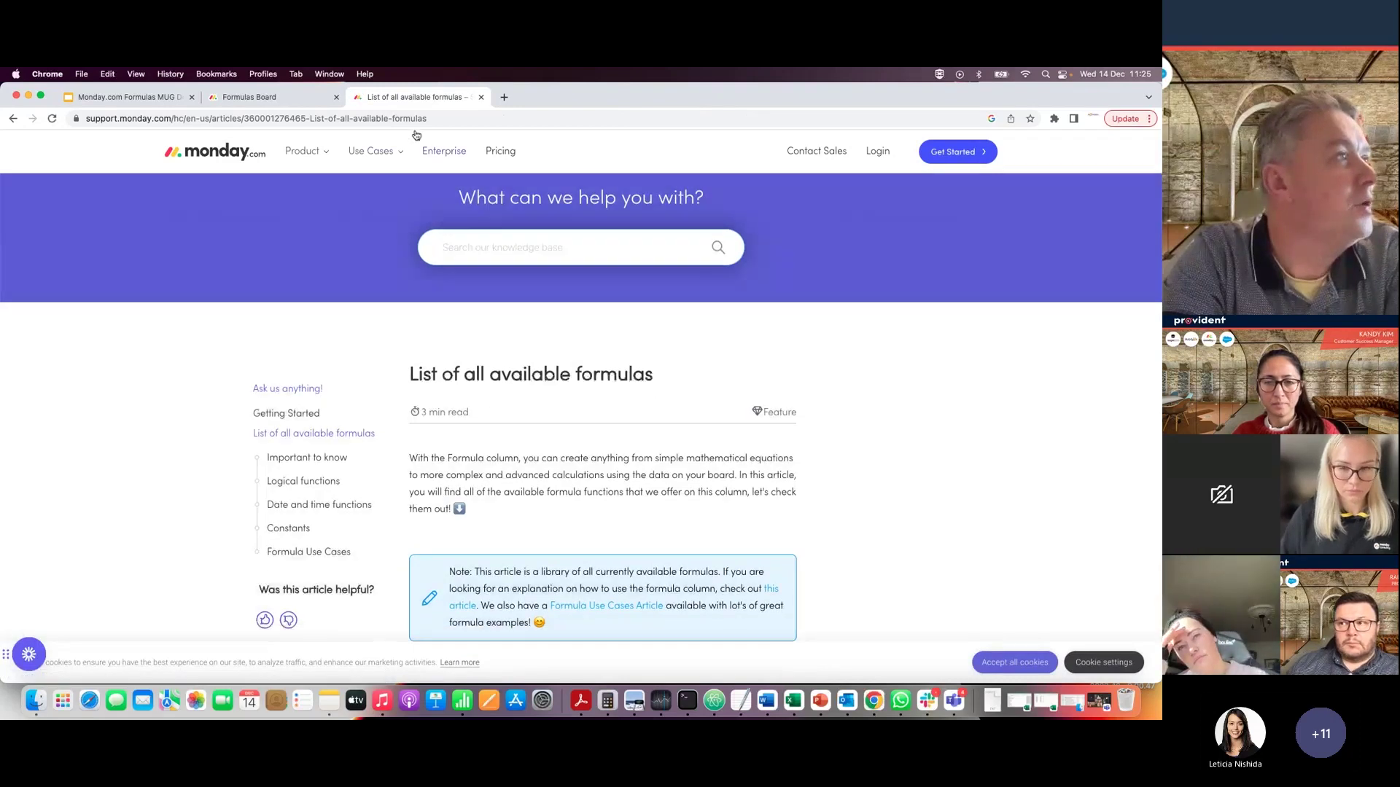
- Copy the support article's web address, switch to the other application, and return to the article in Chrome
left_click(416, 118)
key("super+c")
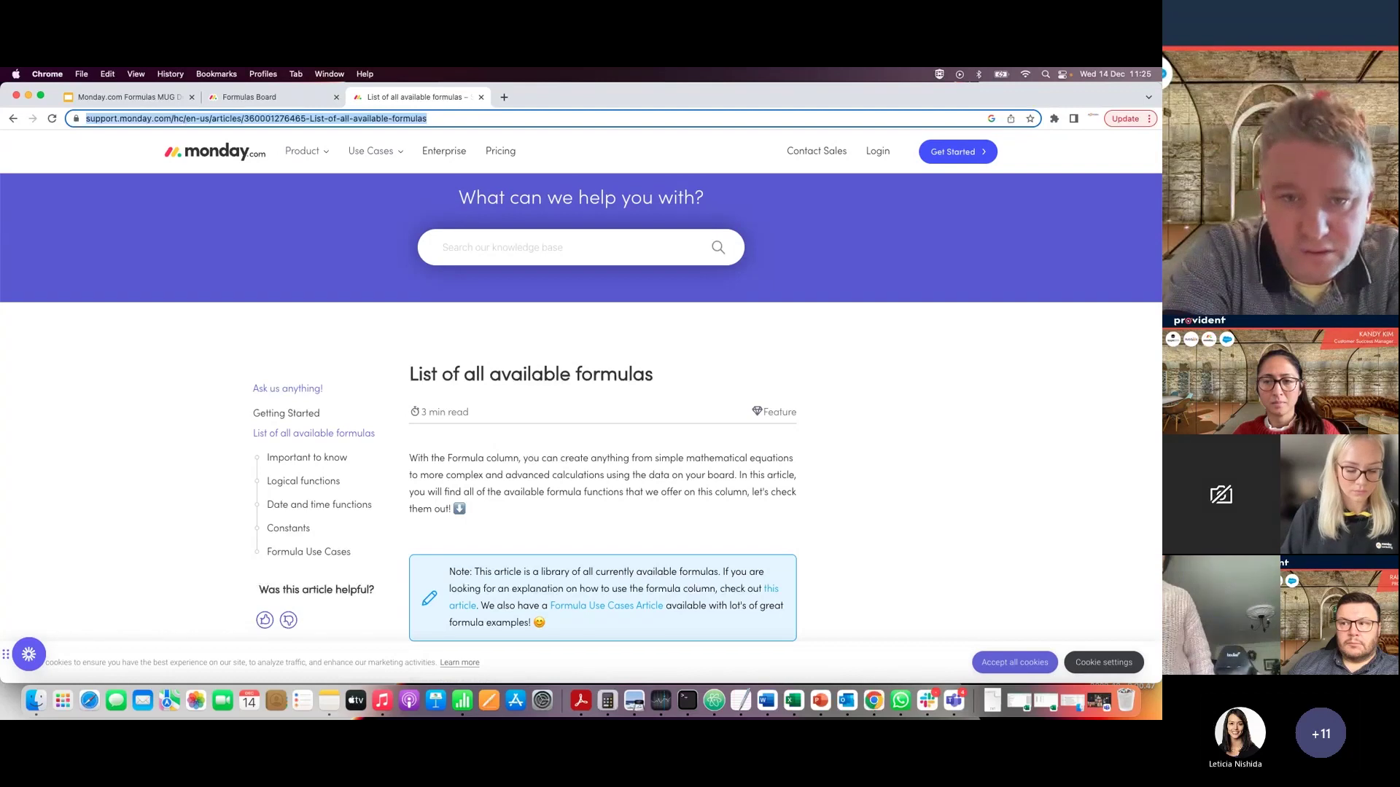
key("super+Tab")
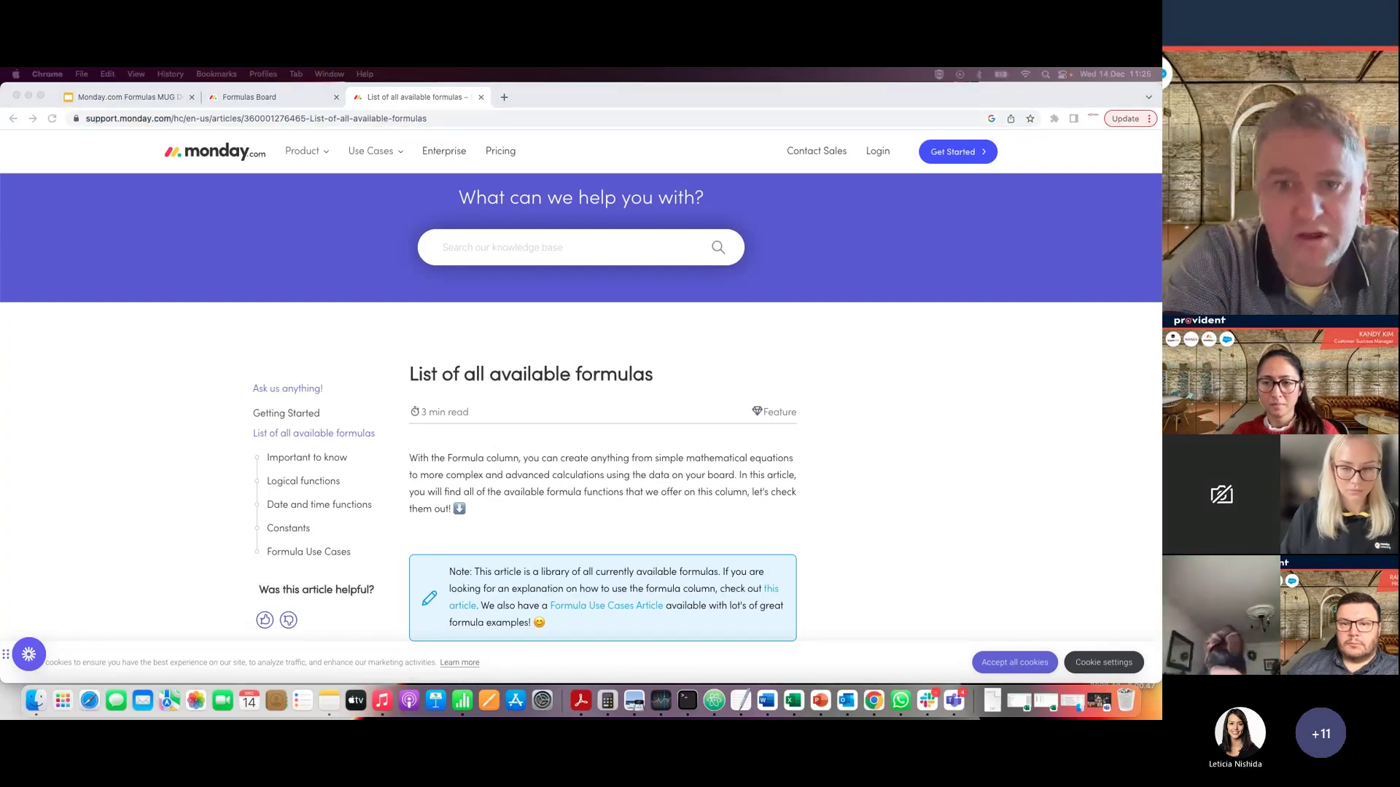
key("super+Tab")
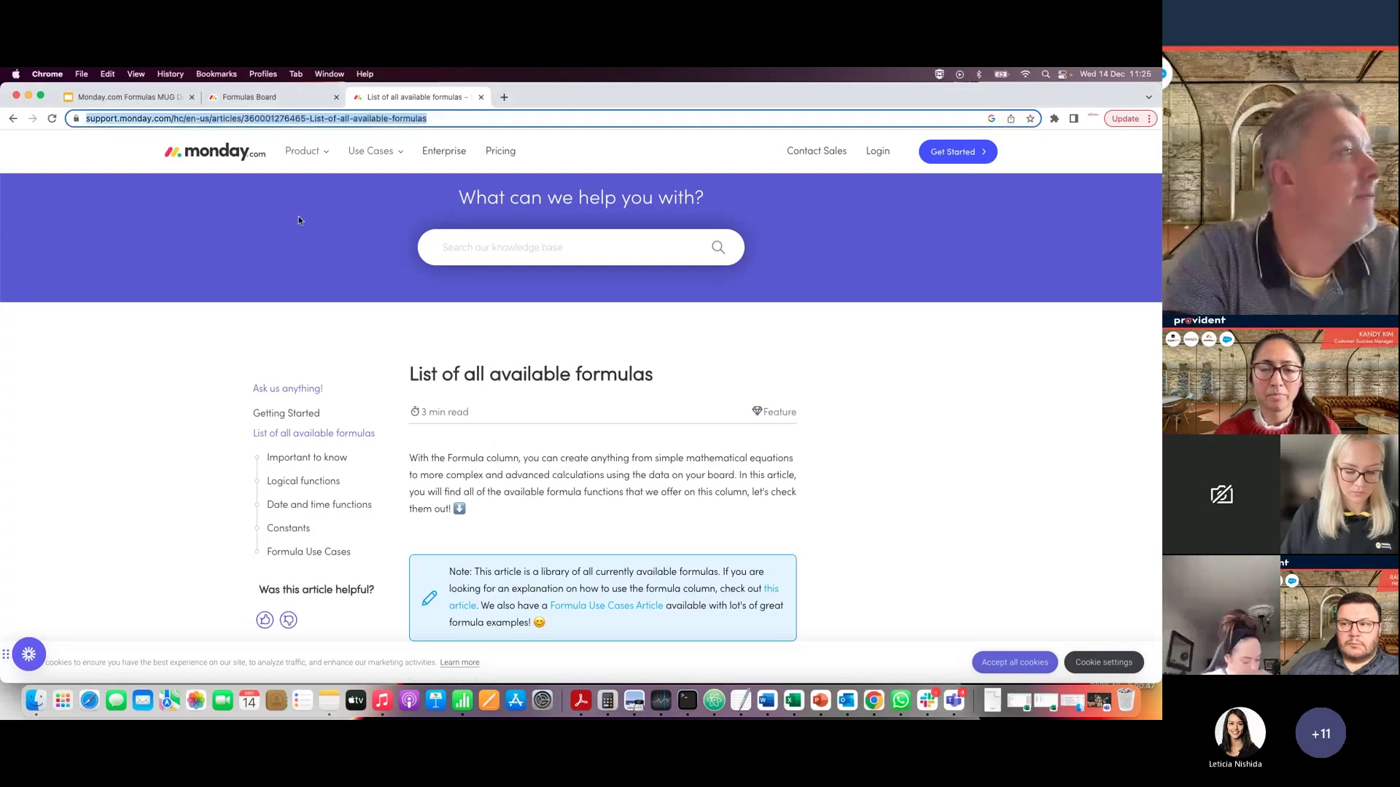
- Look through the article's compatible columns and its text, logical, numeric, and date and time functions
scroll(390, 319, "down", 1)
scroll(390, 319, "down", 10)
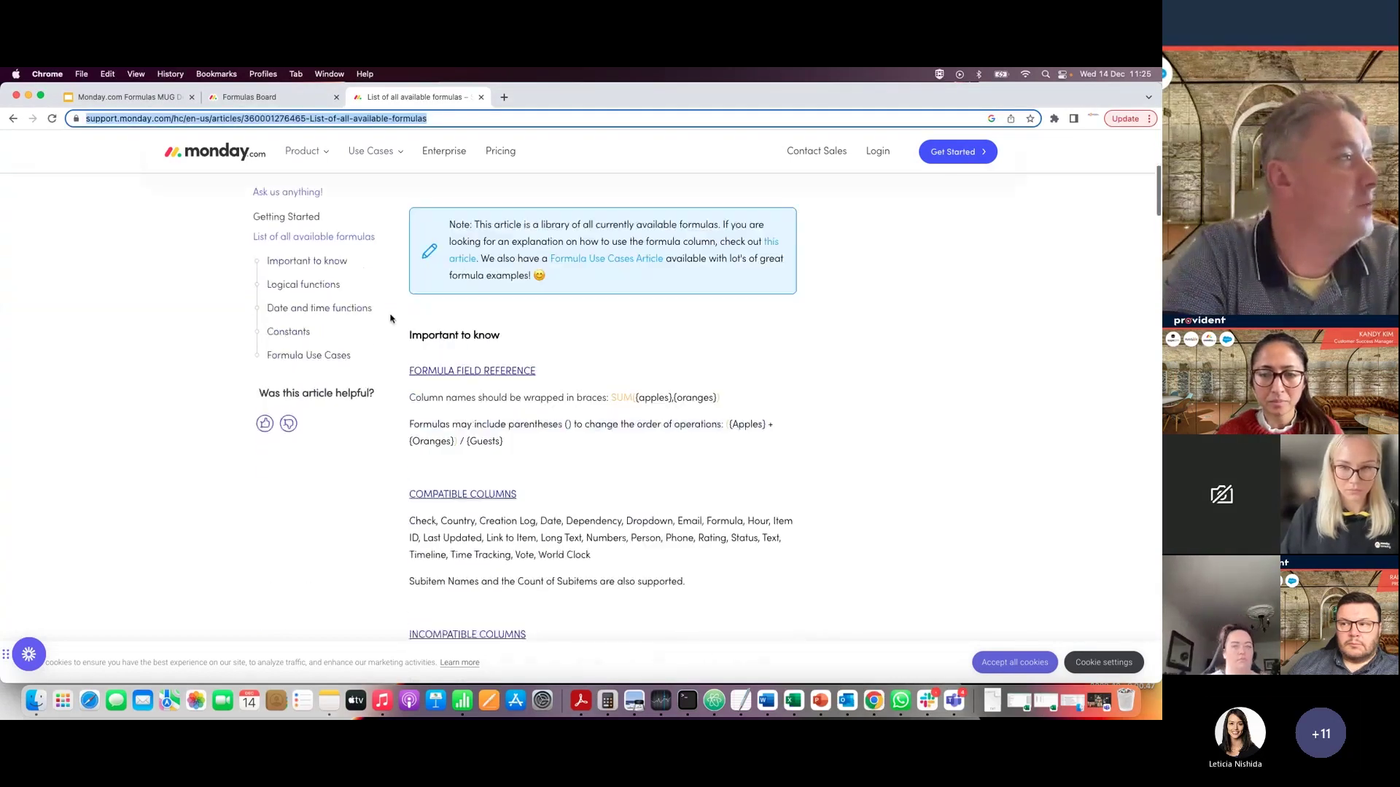
scroll(390, 319, "down", 15)
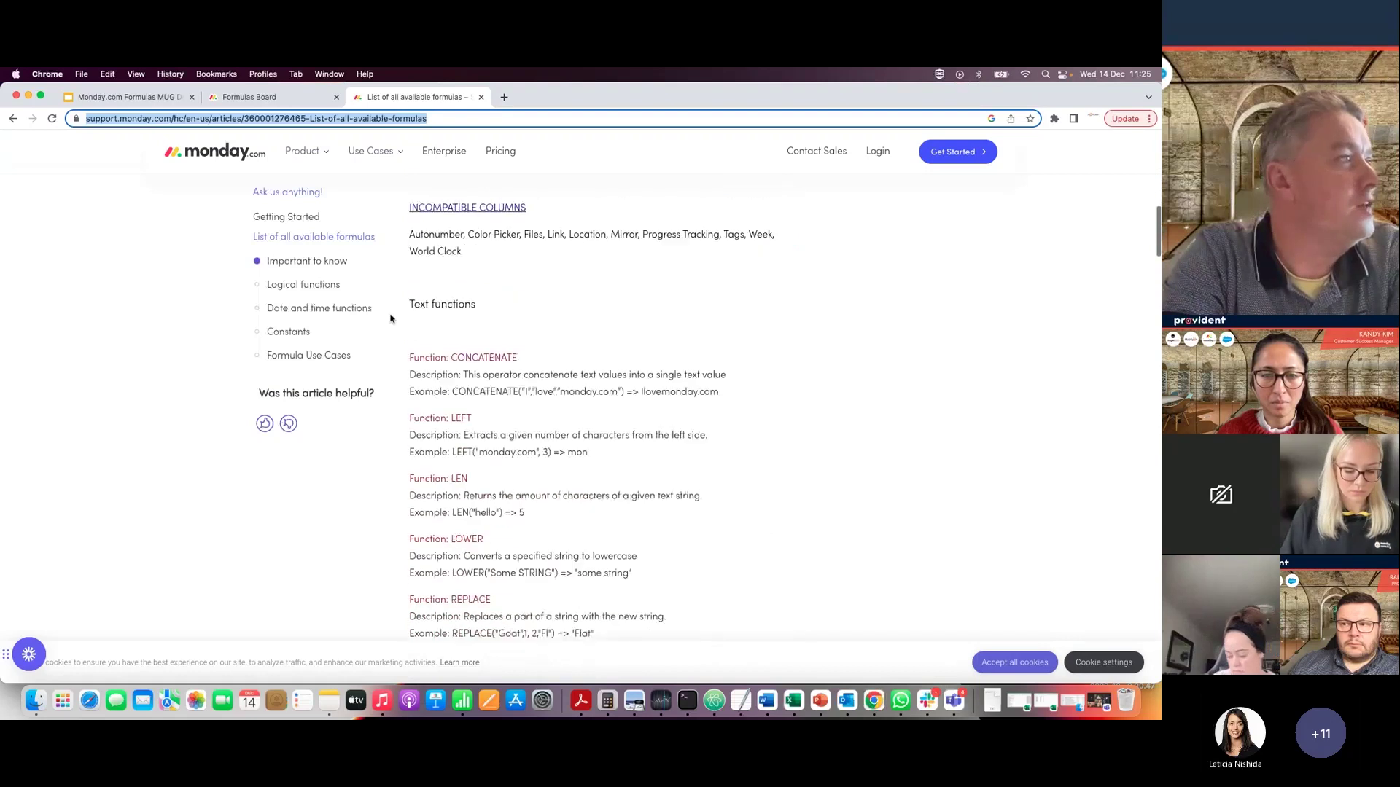
scroll(390, 319, "down", 15)
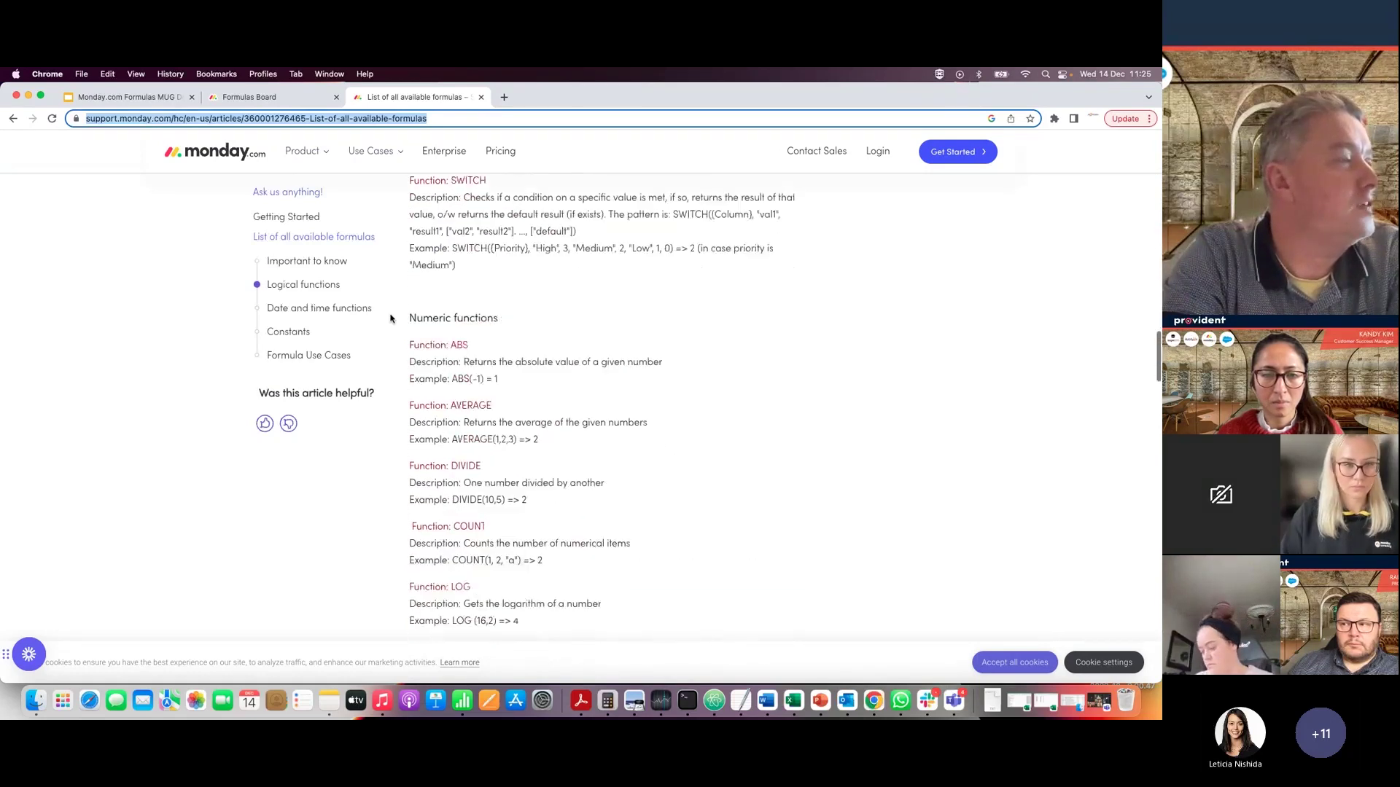
scroll(390, 318, "down", 15)
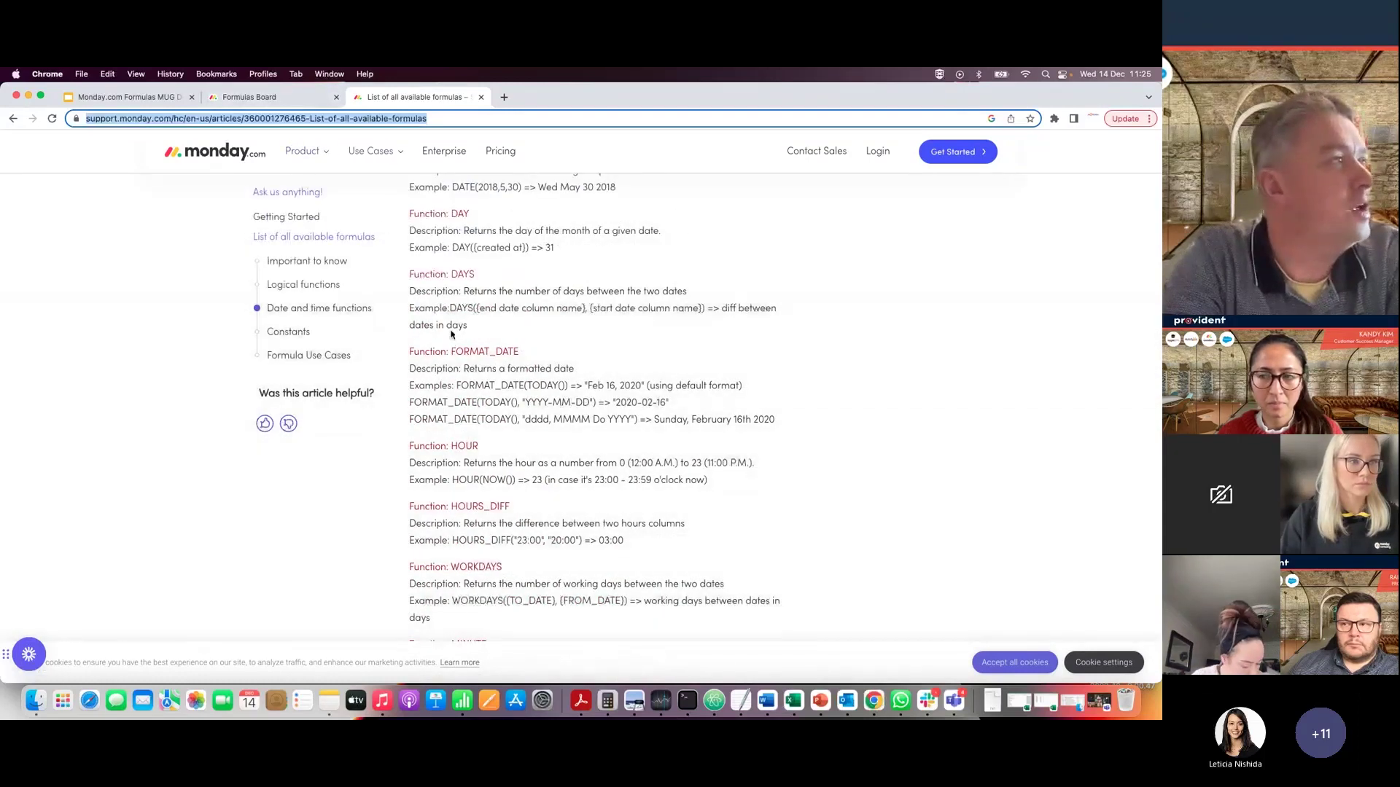
- Return to the Formulas Board, close the Not Equal v2? formula, and review the Not Equal? column's formula again
left_click(271, 103)
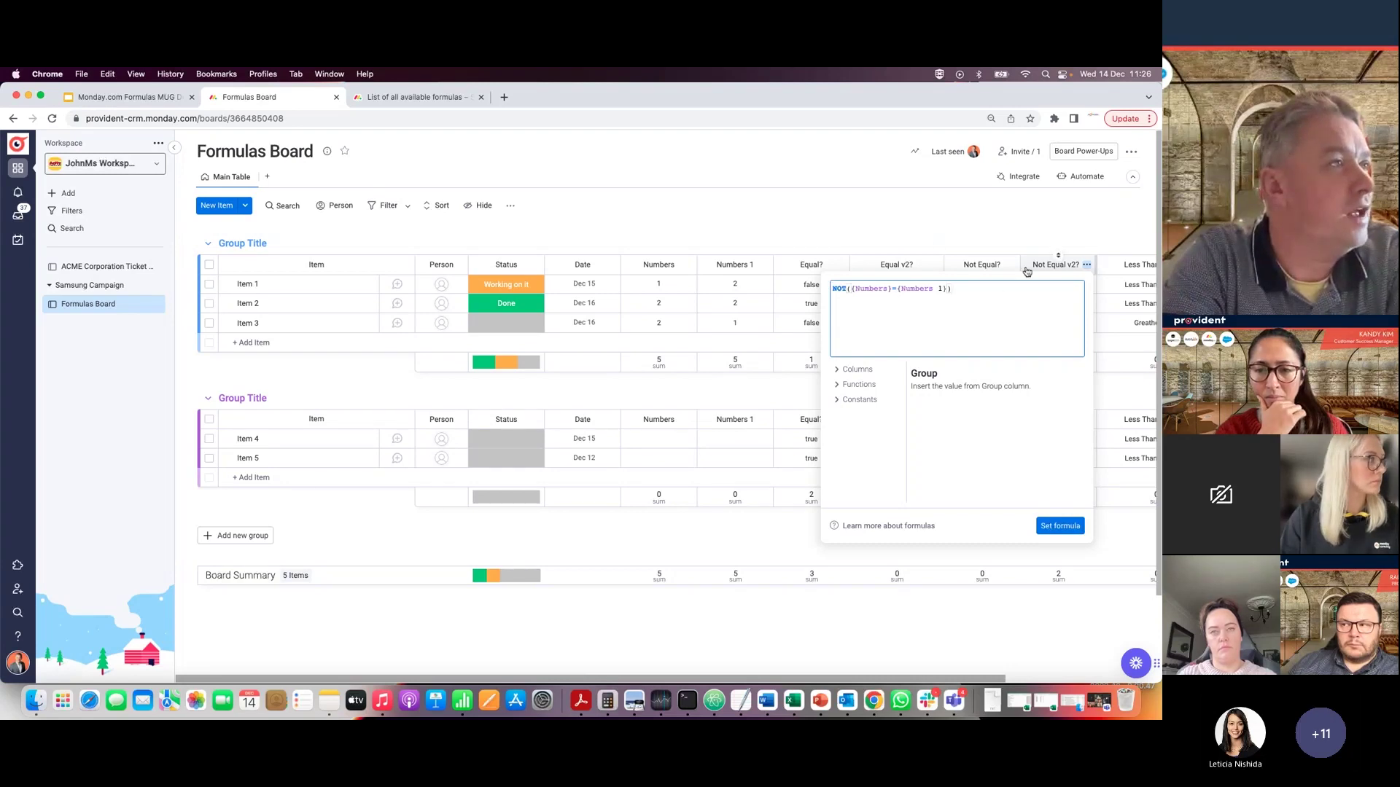
left_click(998, 262)
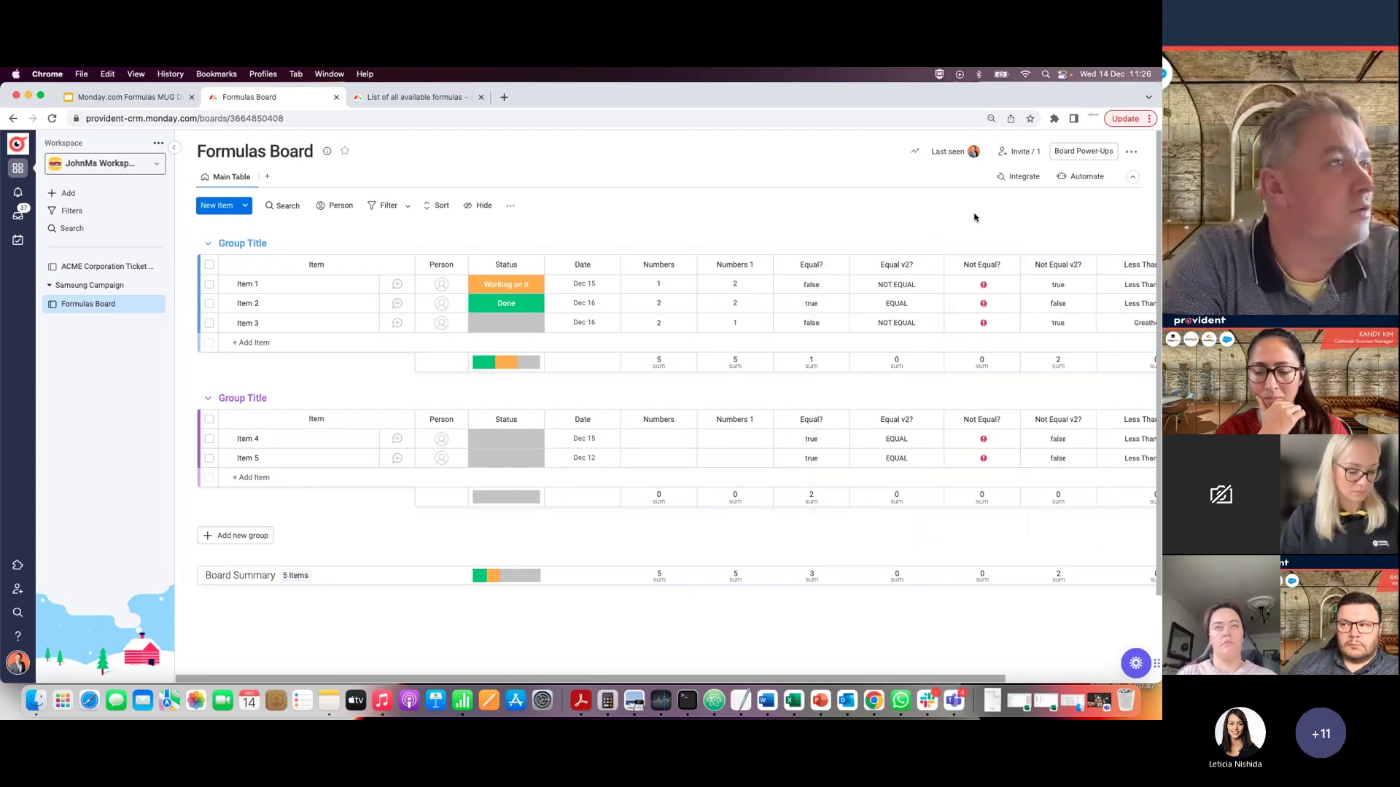
left_click(989, 289)
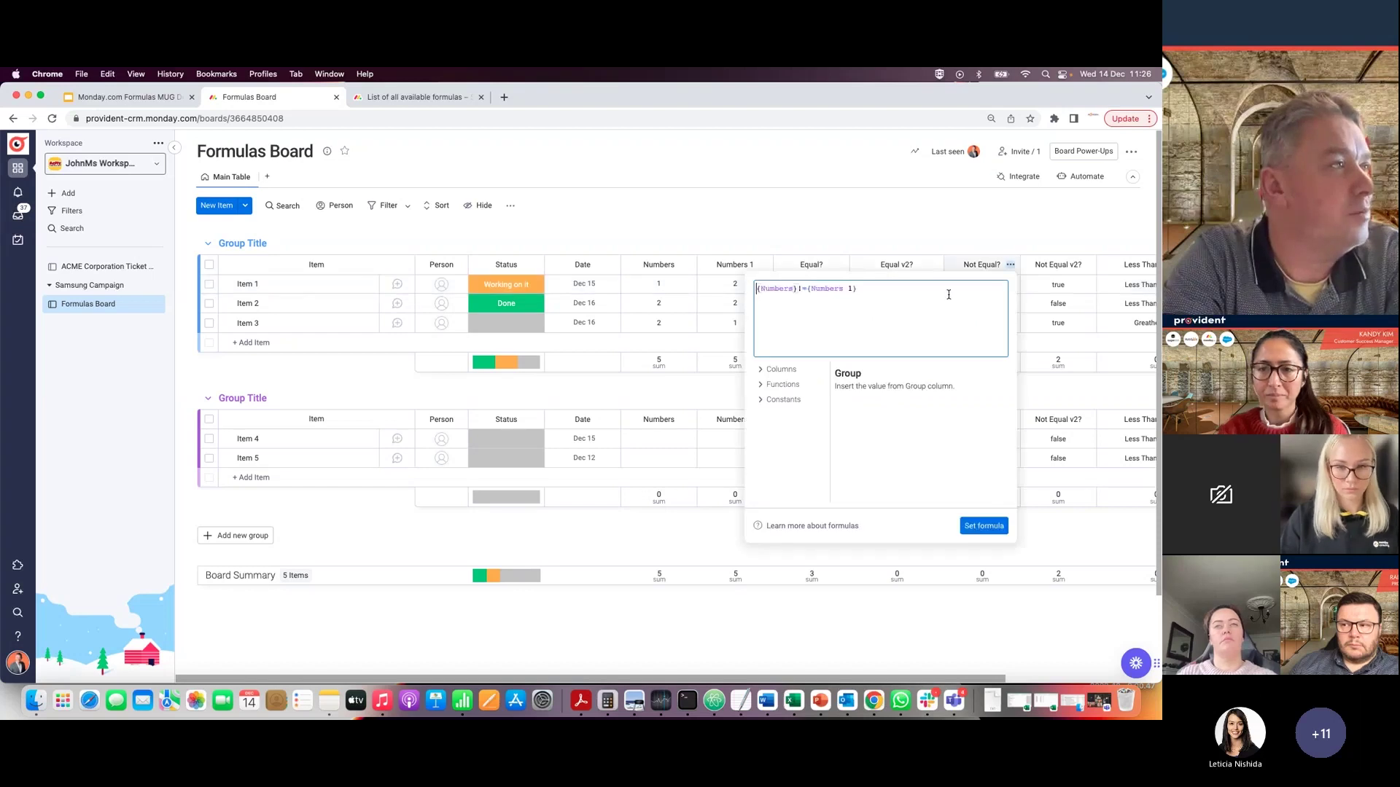
left_click(958, 232)
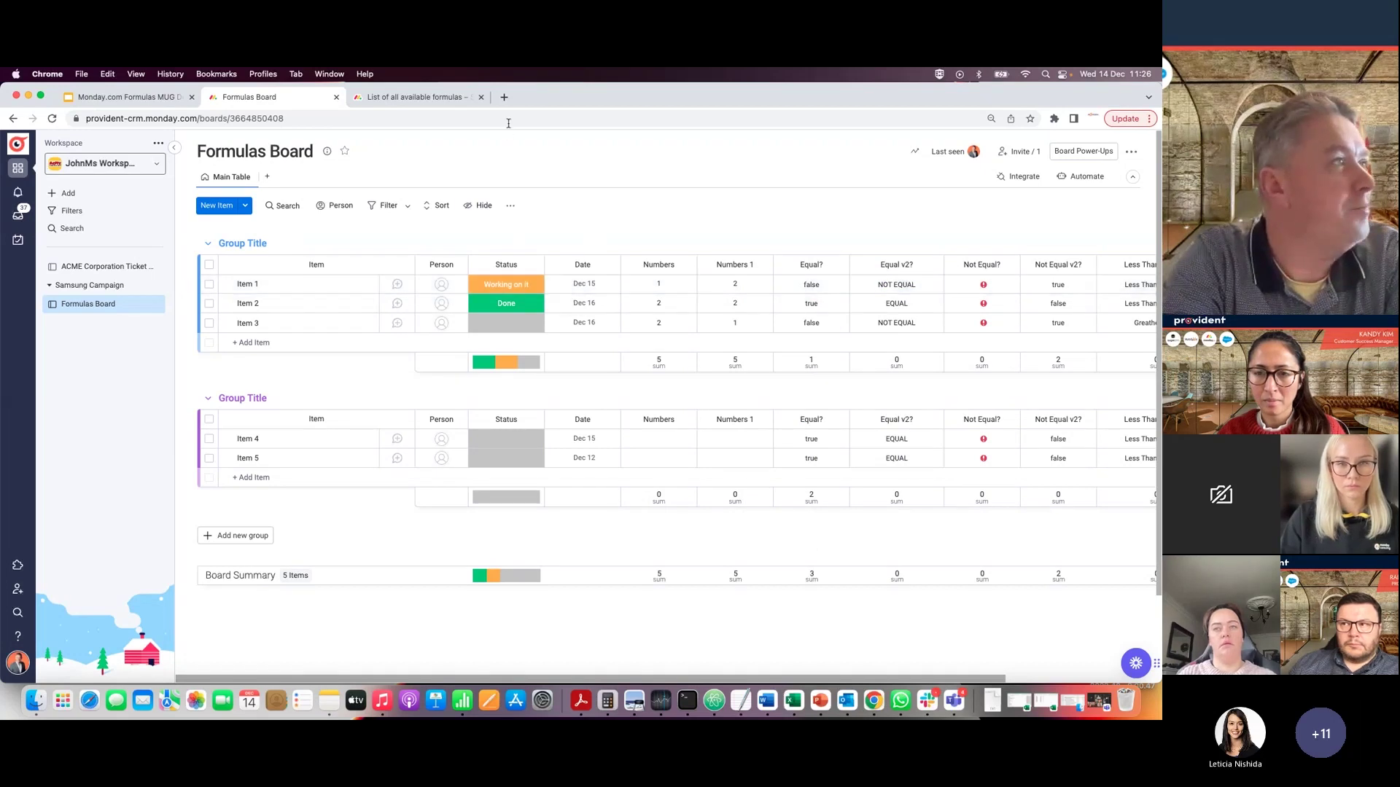
- Check the Hidden Functions slide in the Formulas presentation and search the web in a new tab for "hidden functions the monday man"
left_click(146, 97)
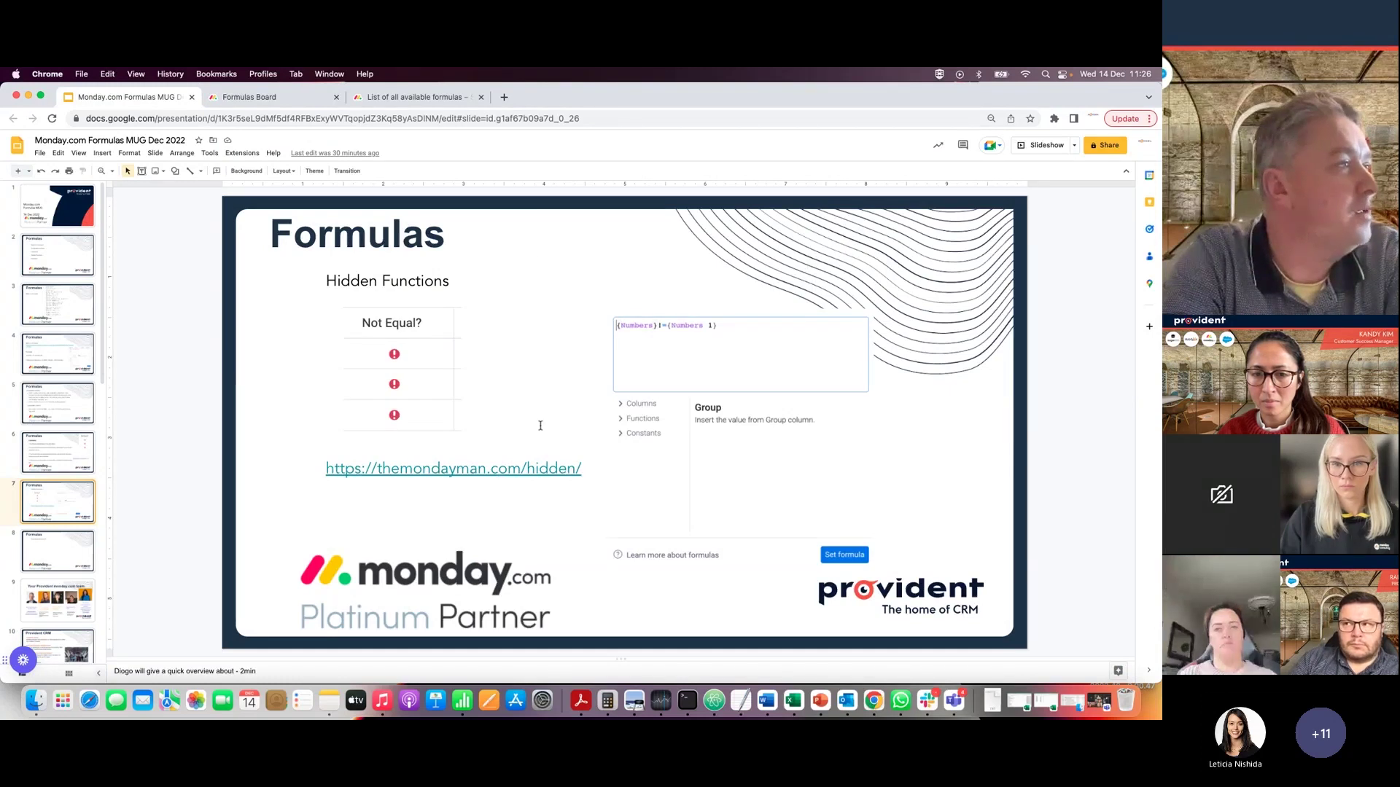
left_click(504, 98)
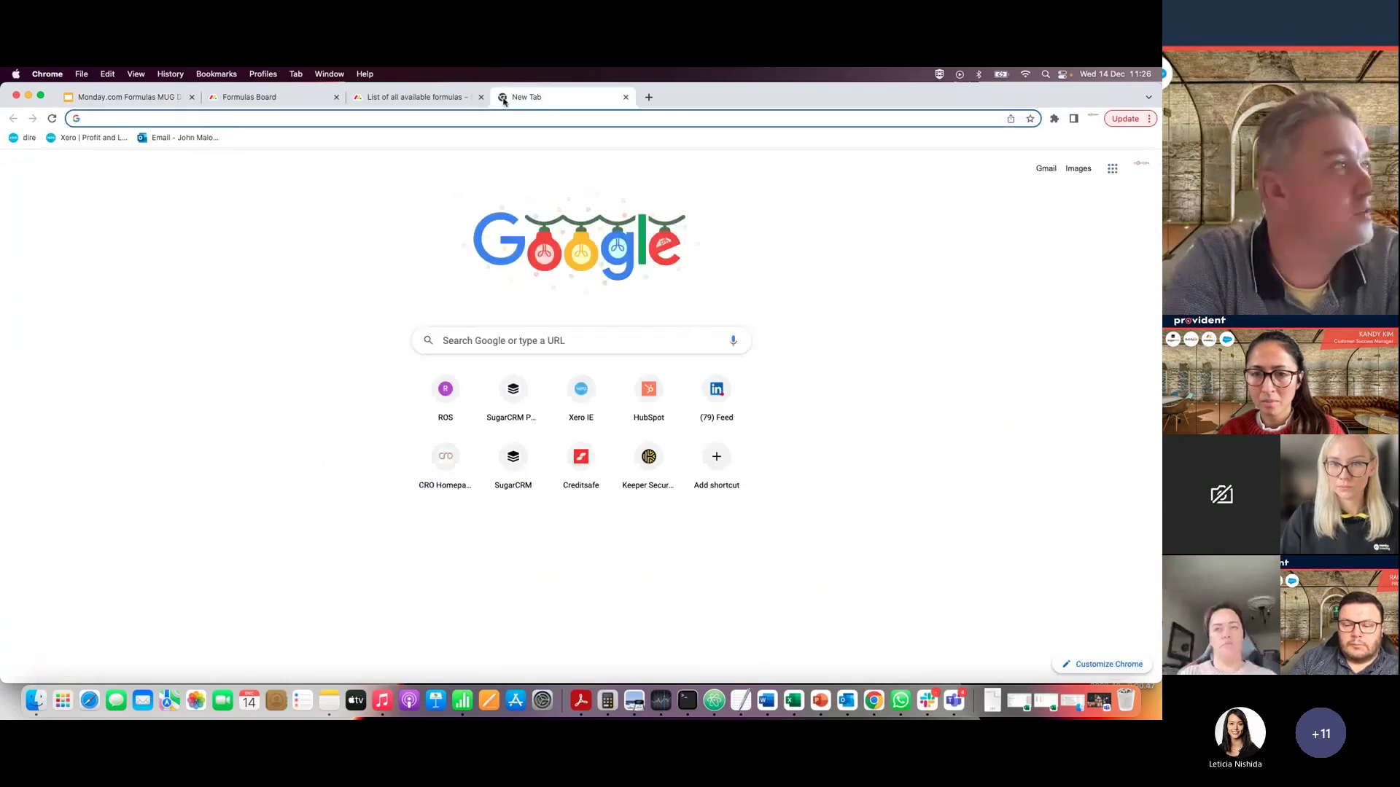
type("hidden fu")
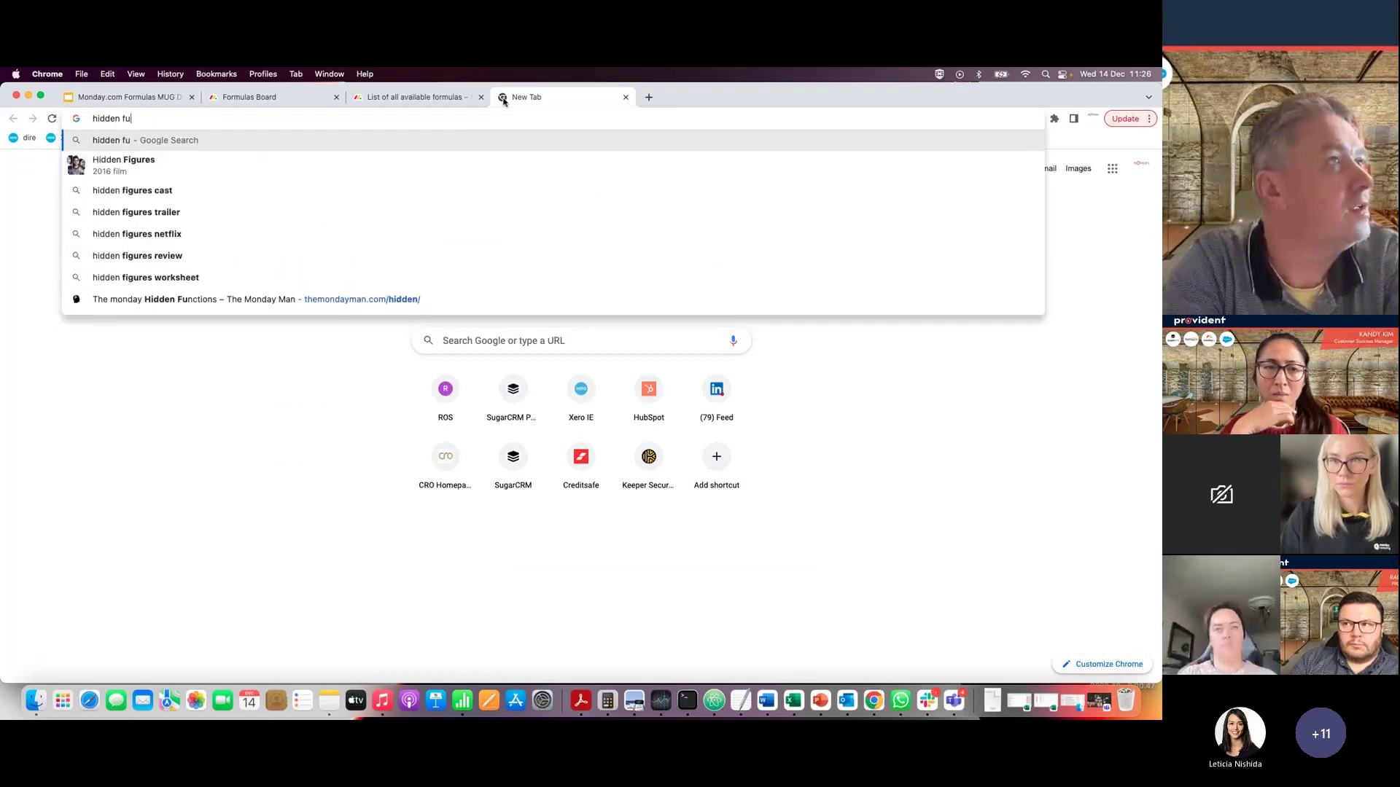
type("nctions the monday man")
key("Return")
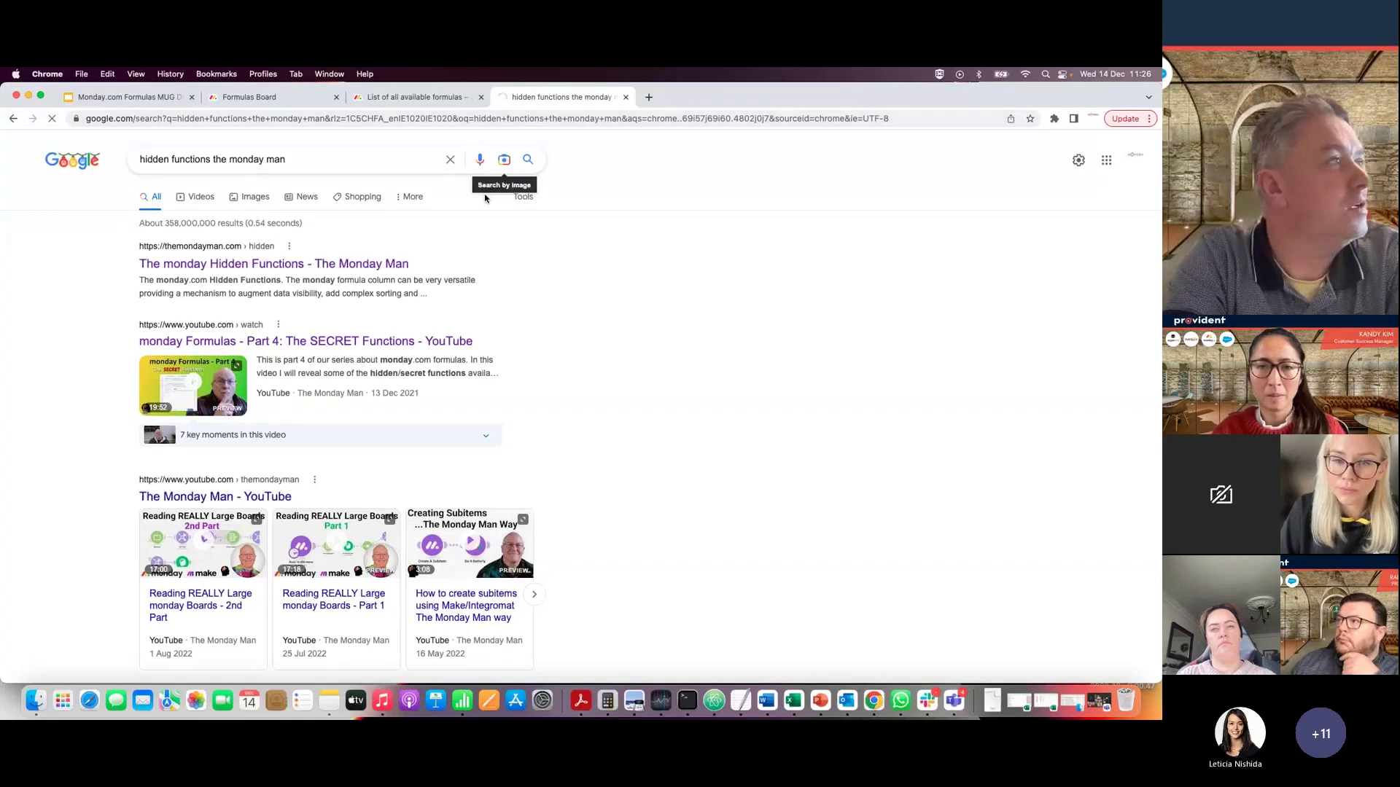
mouse_move(136, 263)
left_mouse_down()
mouse_move(408, 266)
mouse_move(116, 250)
left_mouse_up()
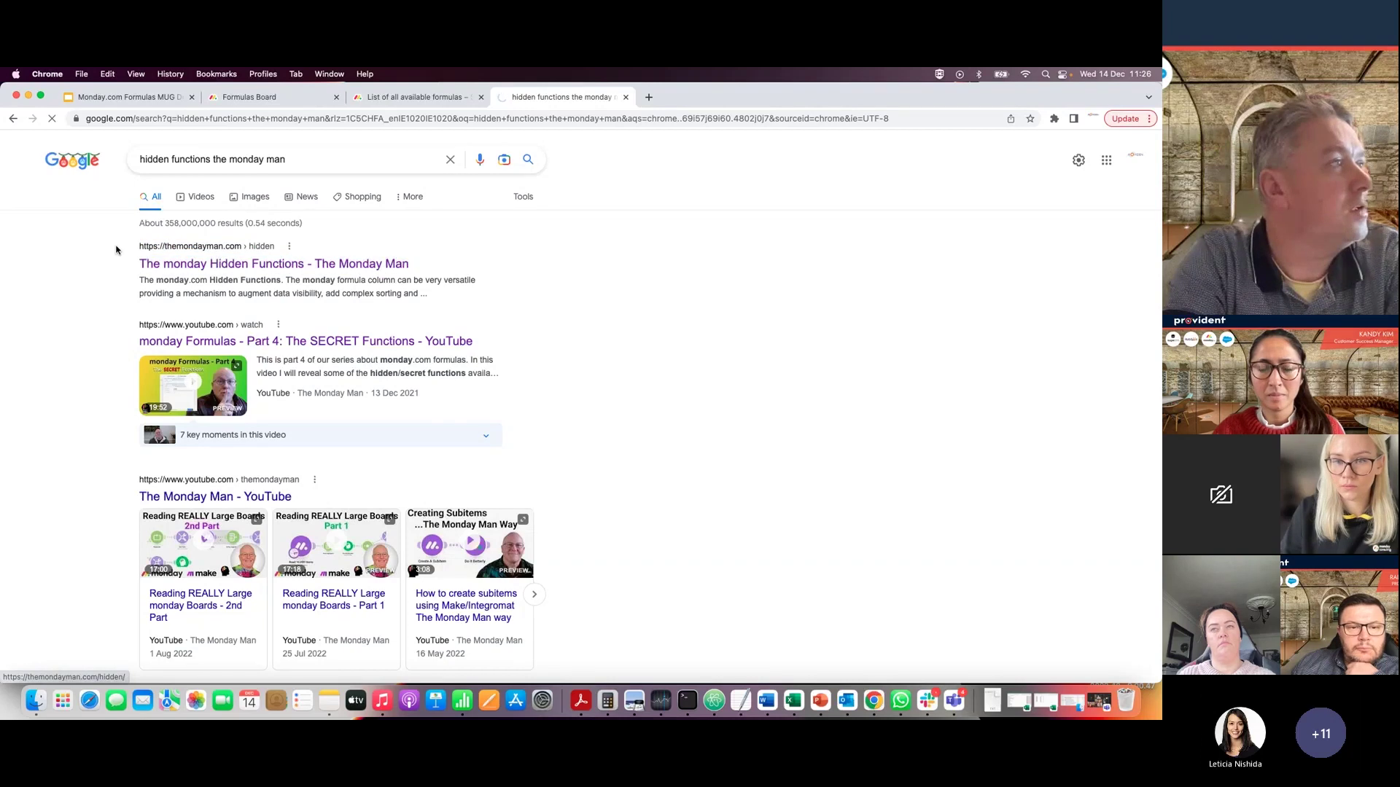
- Check the Hidden Functions slide again, return to the Formulas Board, and review the Not Equal v2? column's formula
left_click(386, 101)
left_click(271, 99)
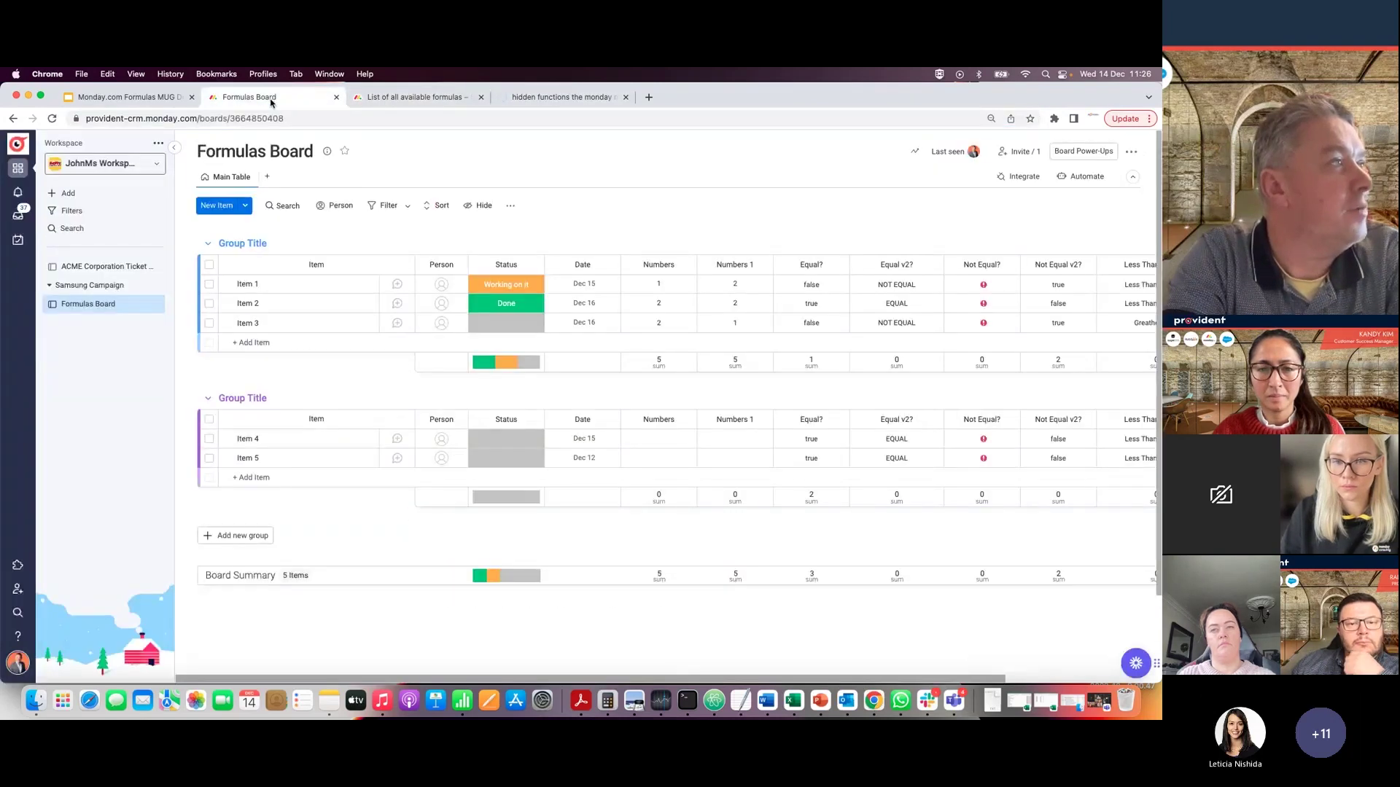
left_click(141, 97)
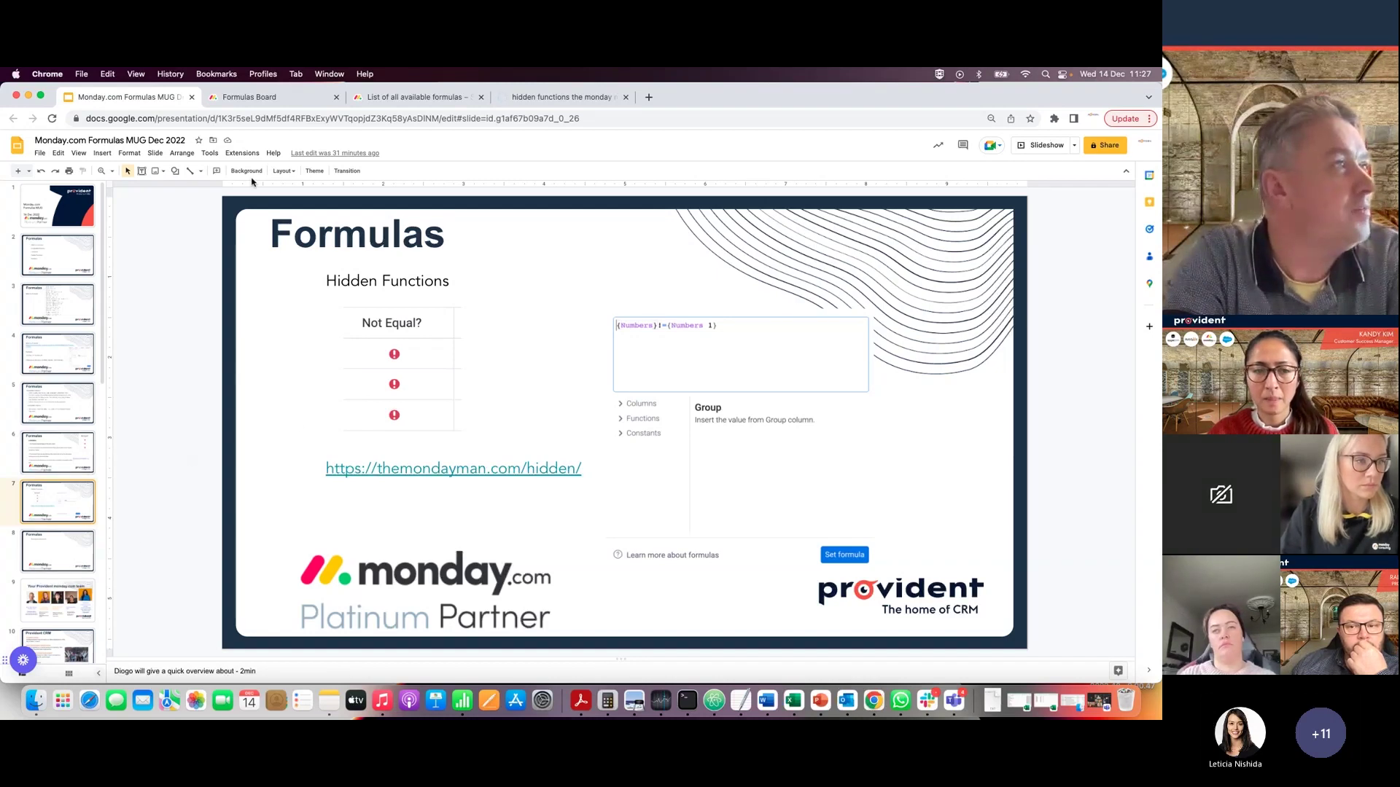
left_click(277, 97)
left_click(412, 97)
left_click(248, 97)
scroll(882, 326, "right", 2)
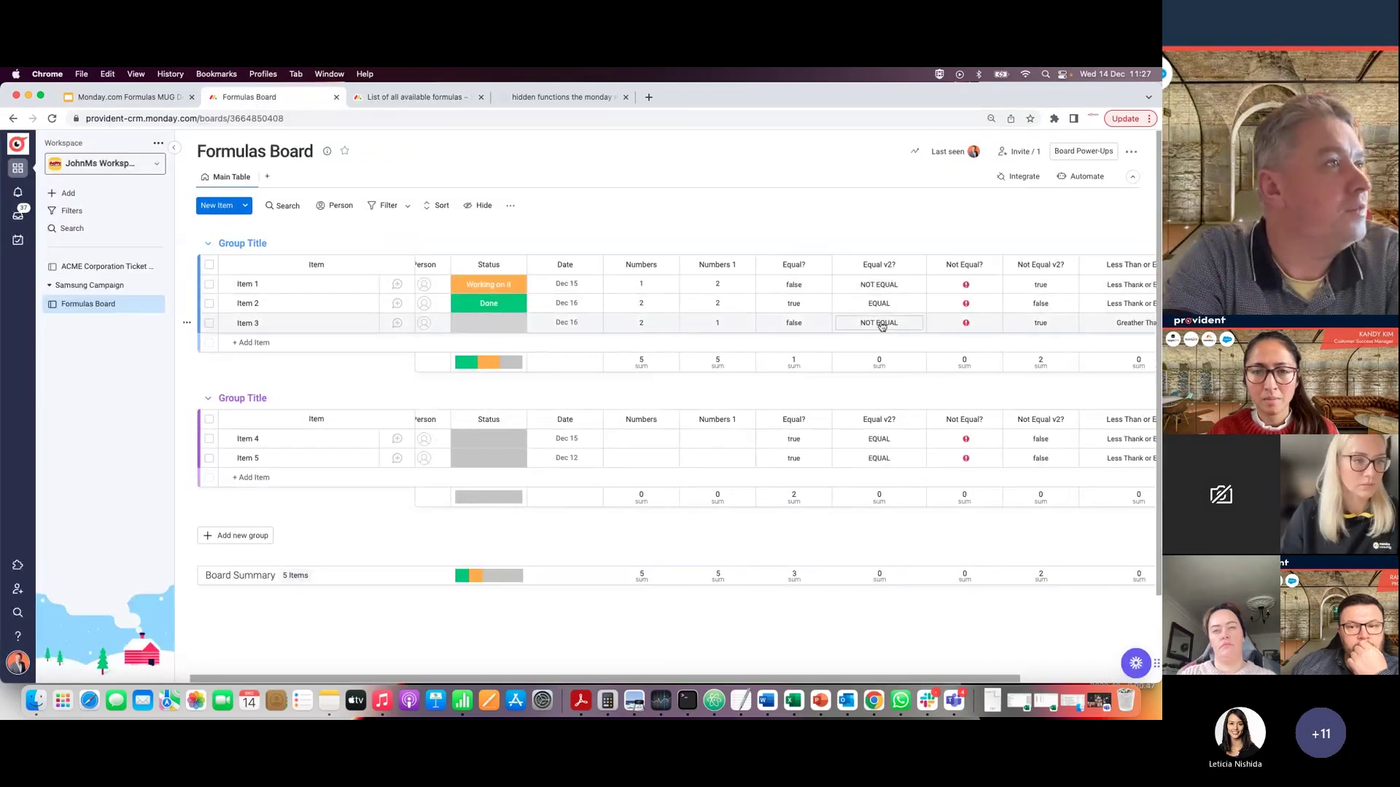
left_click(1005, 284)
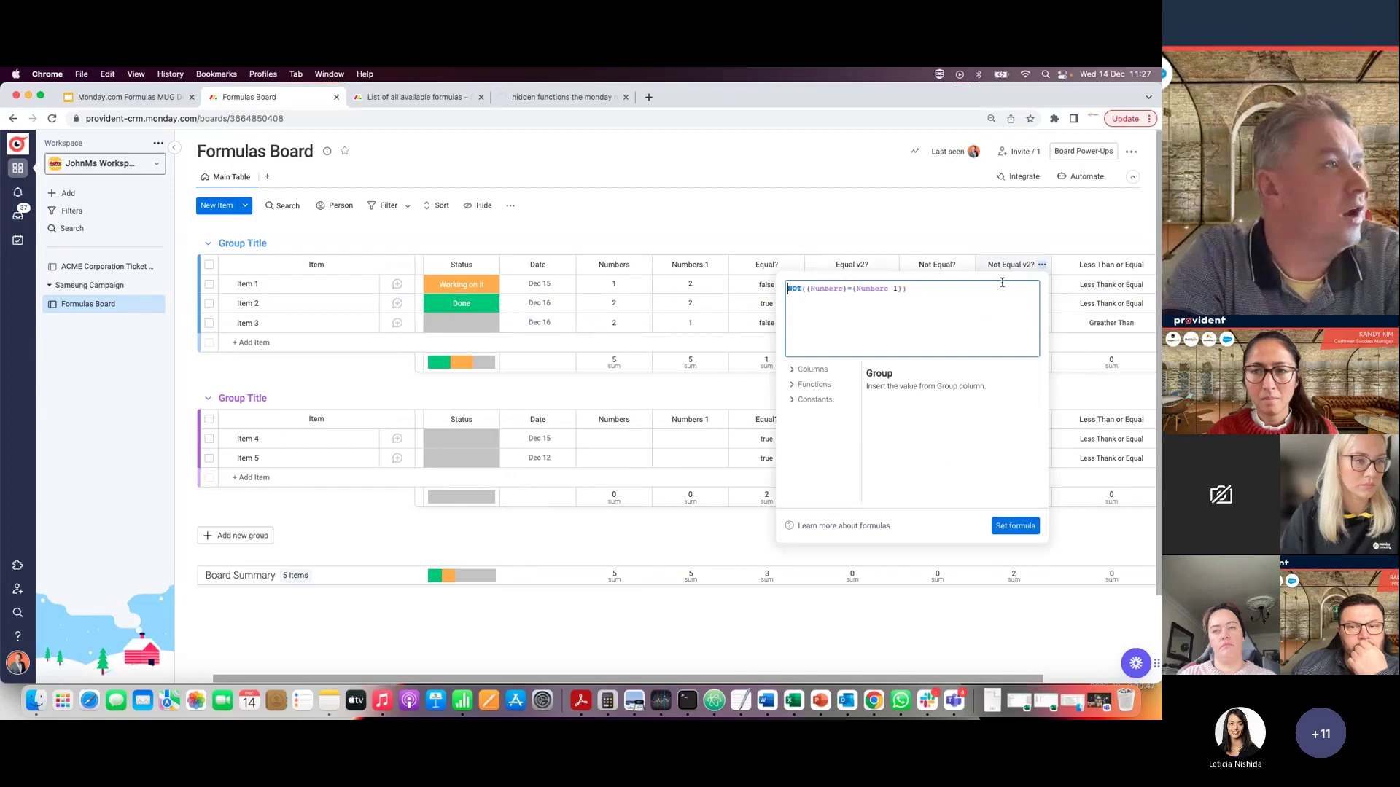
- Open the Less Than or Equal column's formula and highlight its IF condition comparing Numbers with Numbers 1
left_click(1092, 286)
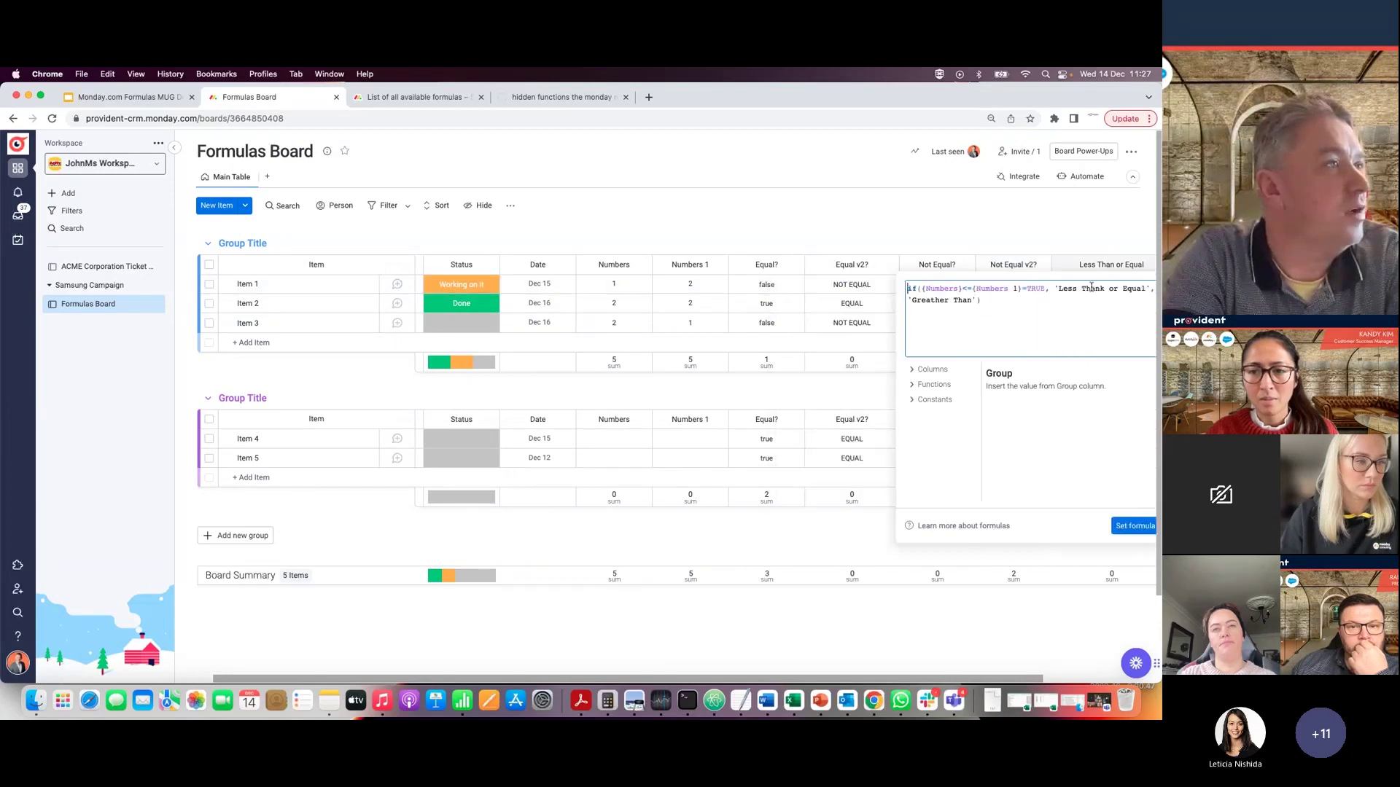
scroll(955, 242, "right", 2)
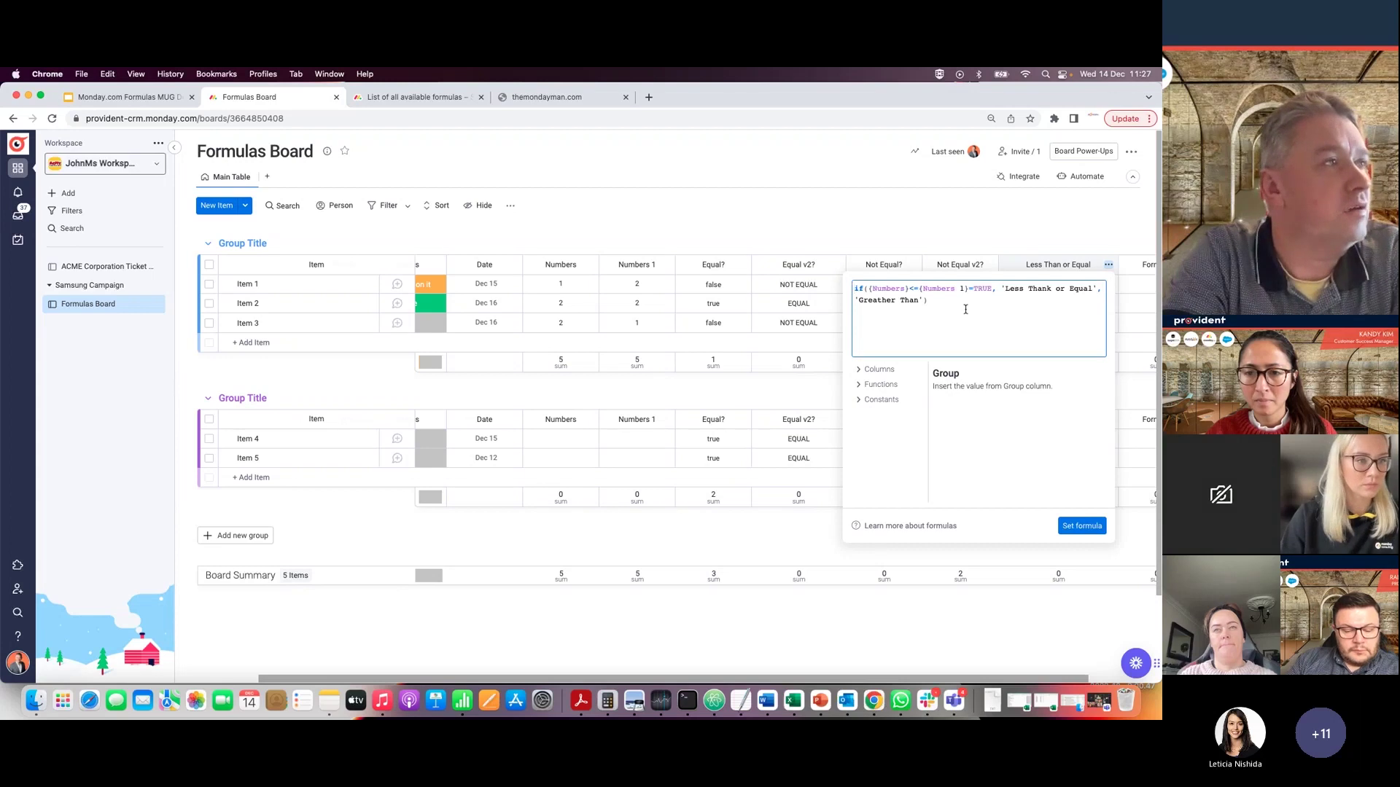
left_click_drag(1032, 290, 1092, 289)
left_click(914, 299)
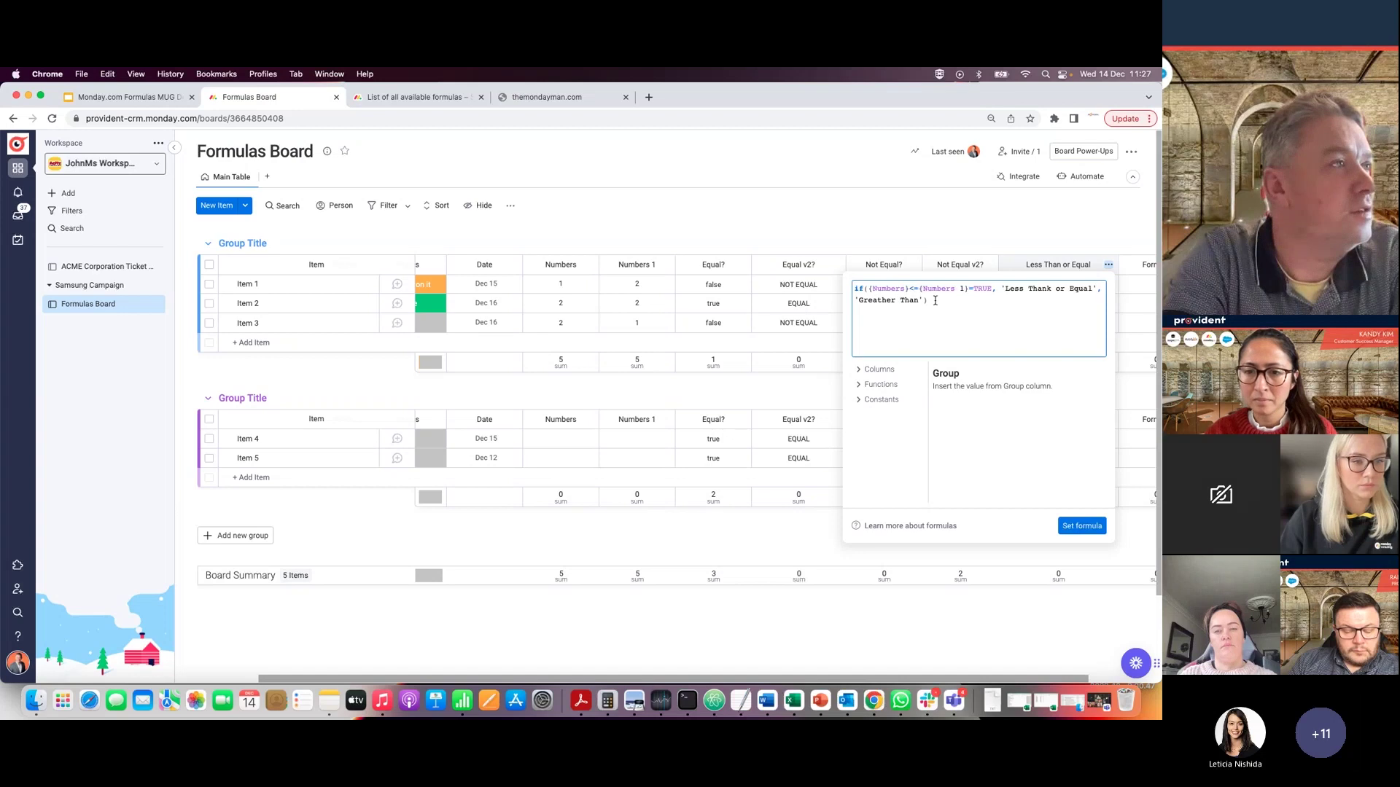
left_click_drag(992, 290, 855, 290)
left_click(993, 290)
type(",")
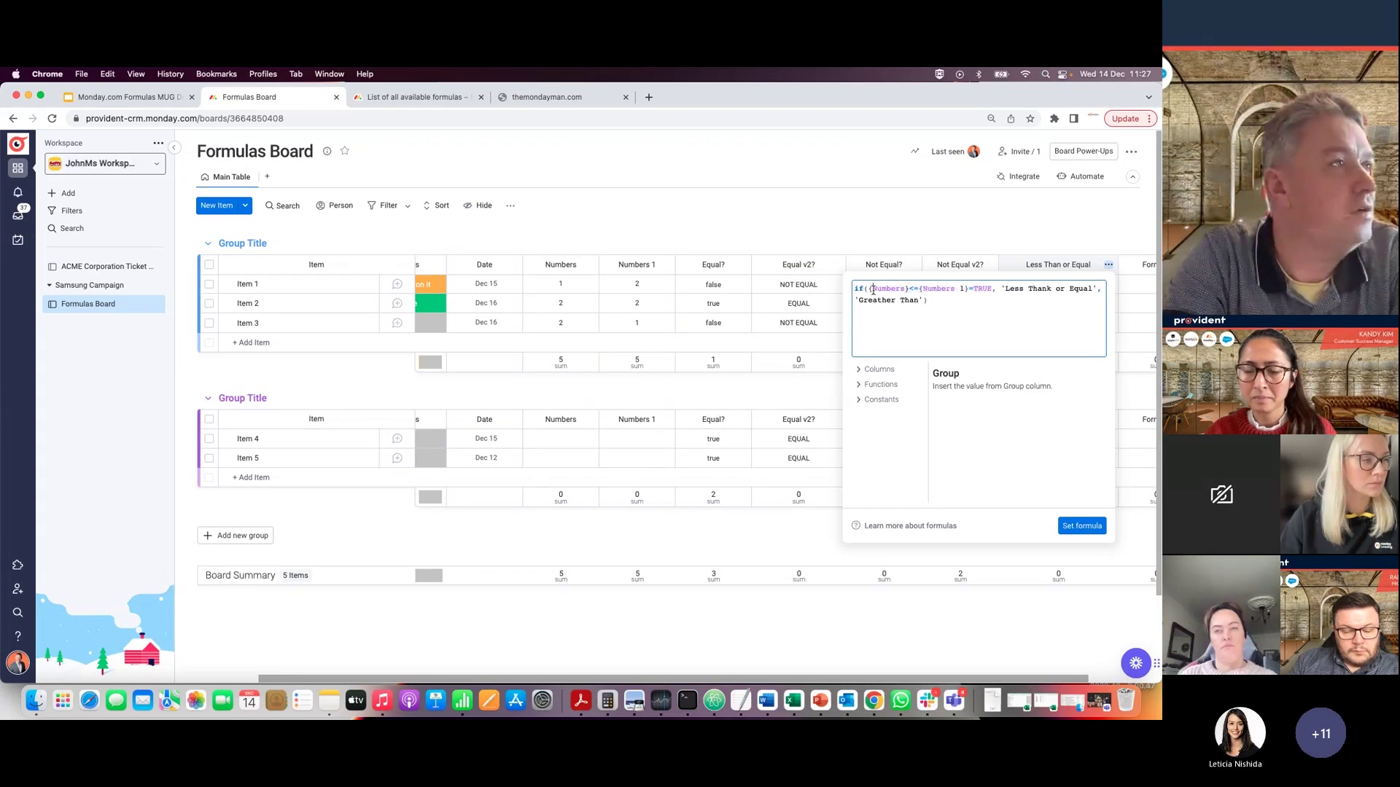
- Highlight the formula's 'Less Thank or Equal' and 'Greather Than' result texts, and close the formula editor without saving
left_click_drag(1006, 289, 1093, 289)
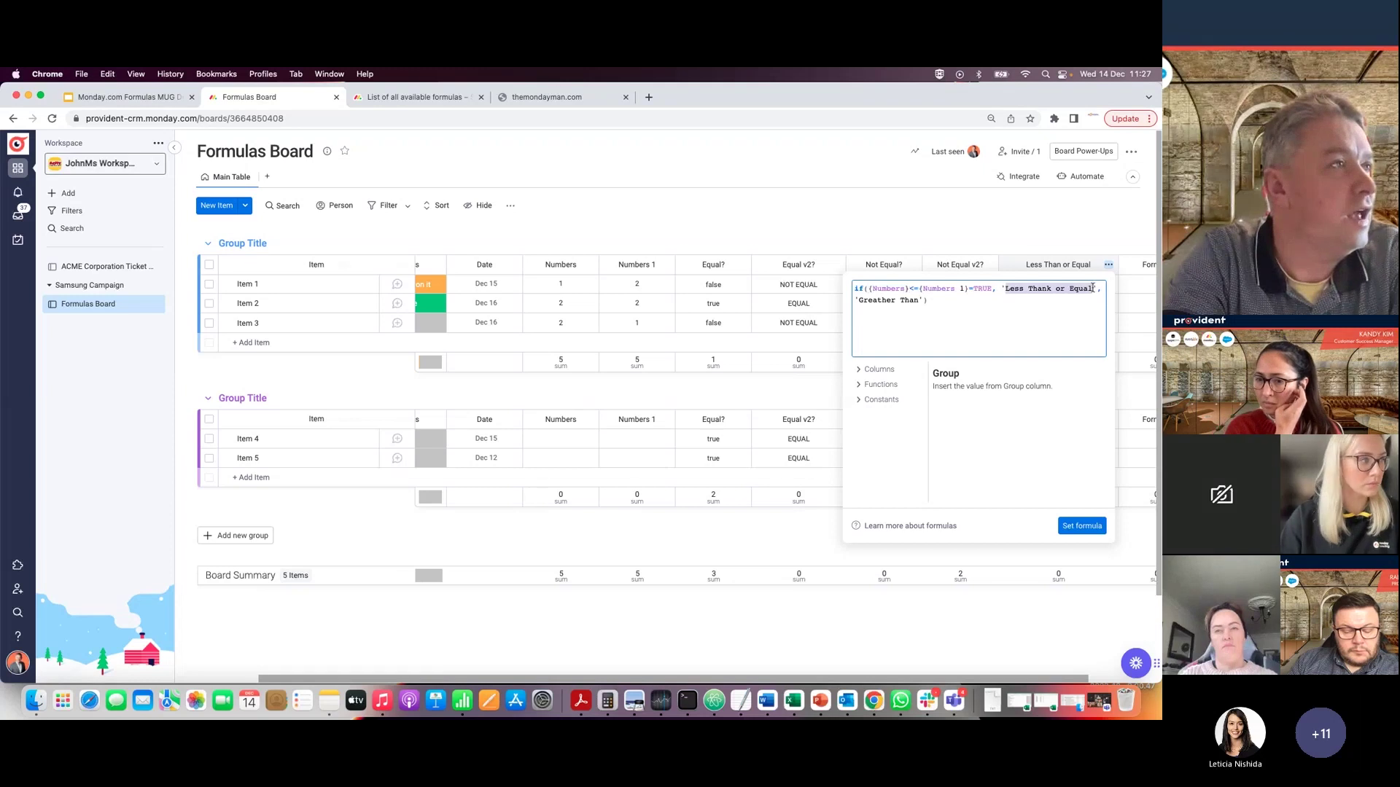
left_click(931, 321)
left_click_drag(860, 303, 923, 301)
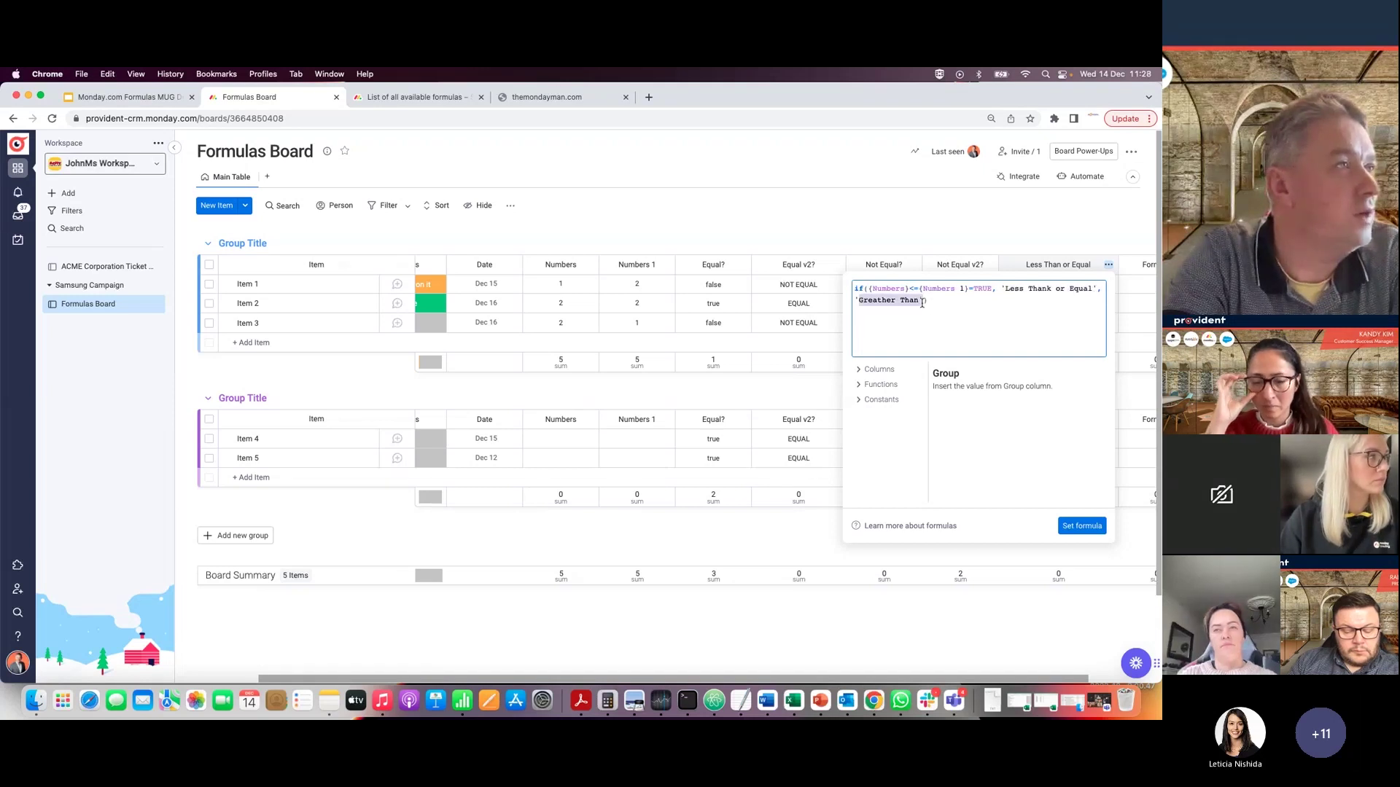
left_click(1009, 231)
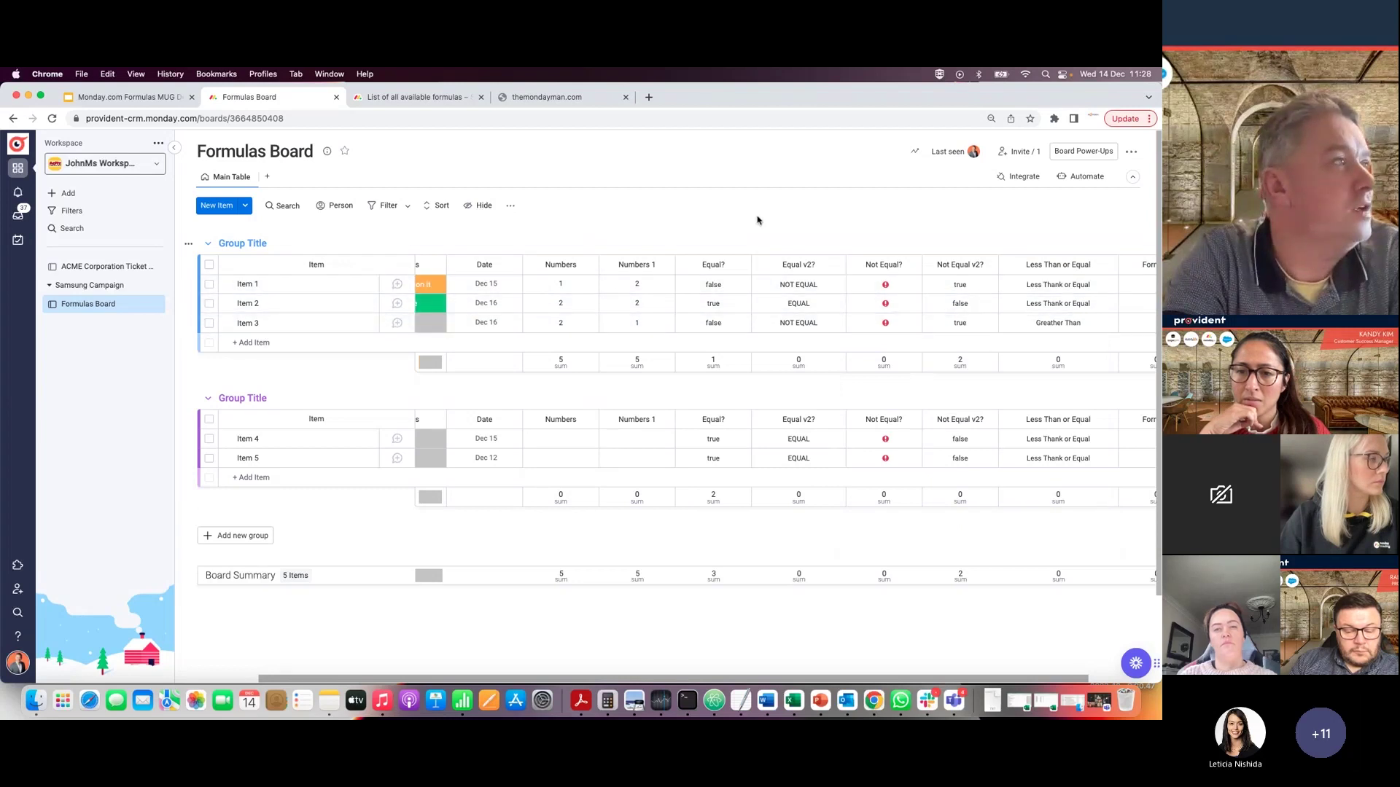
- Open the ACME Corporation Ticket management board and set the Test 3 ticket's priority to High
left_click(102, 266)
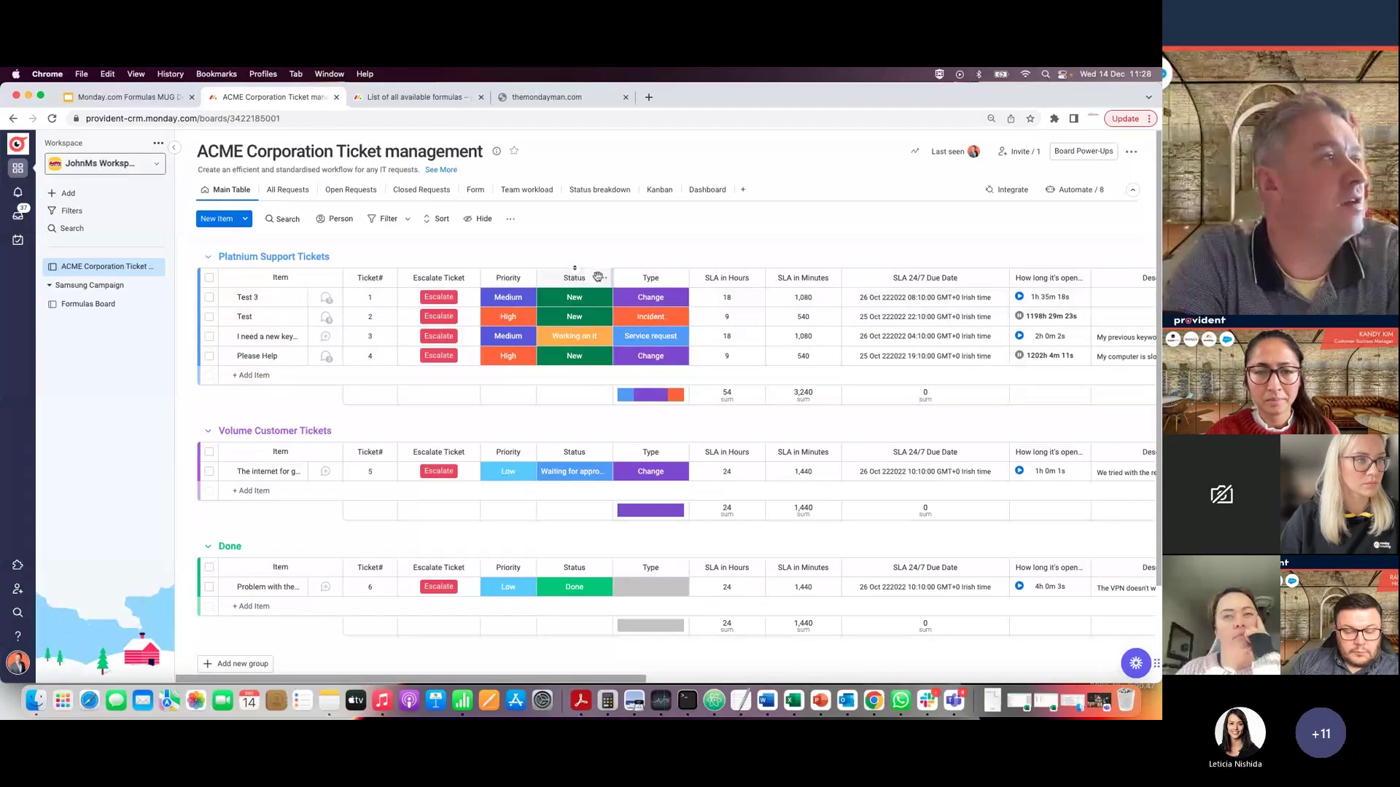
left_click(512, 301)
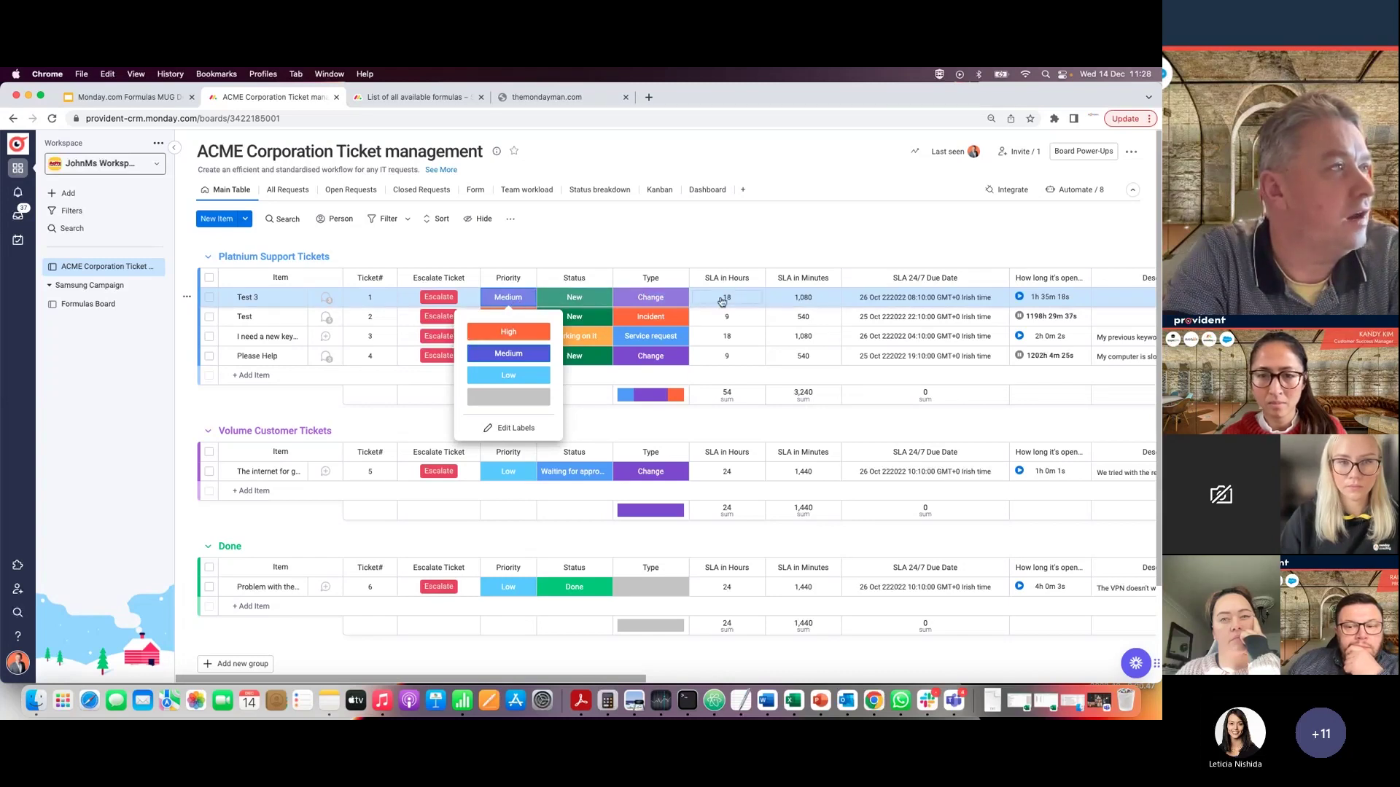
left_click(525, 335)
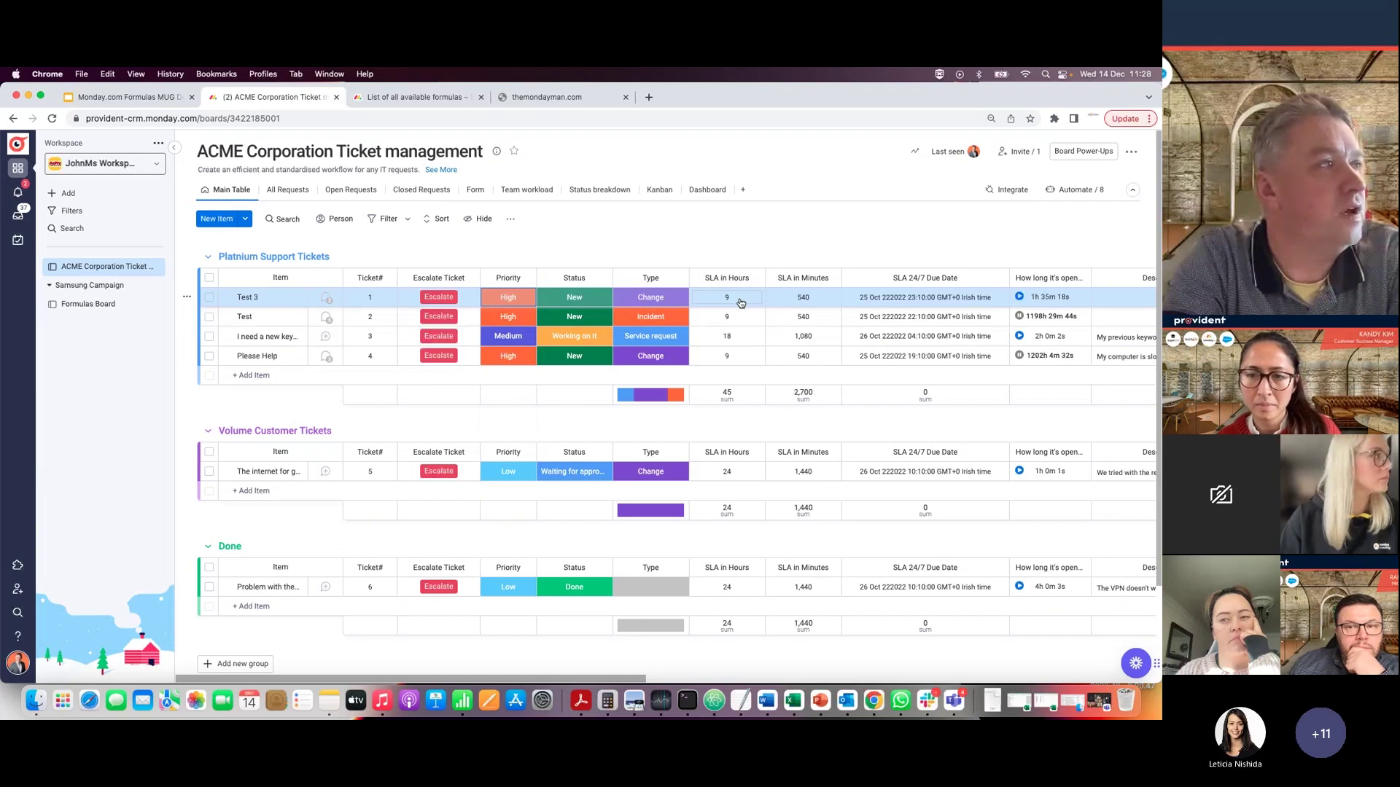
- Review the SLA in Hours column's formula and set the Test 3 ticket's priority to Low
left_click(740, 303)
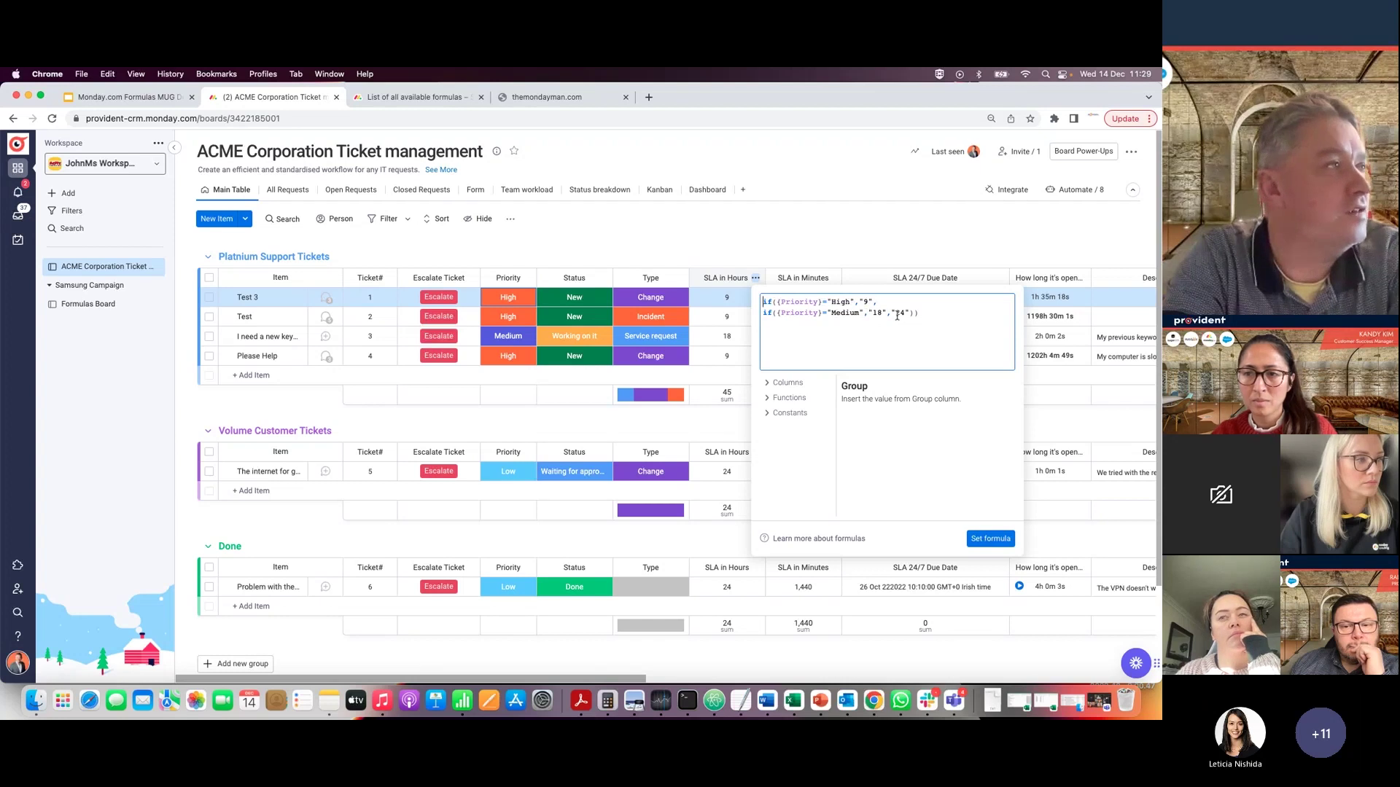
left_click(671, 246)
left_click(514, 299)
left_click(508, 375)
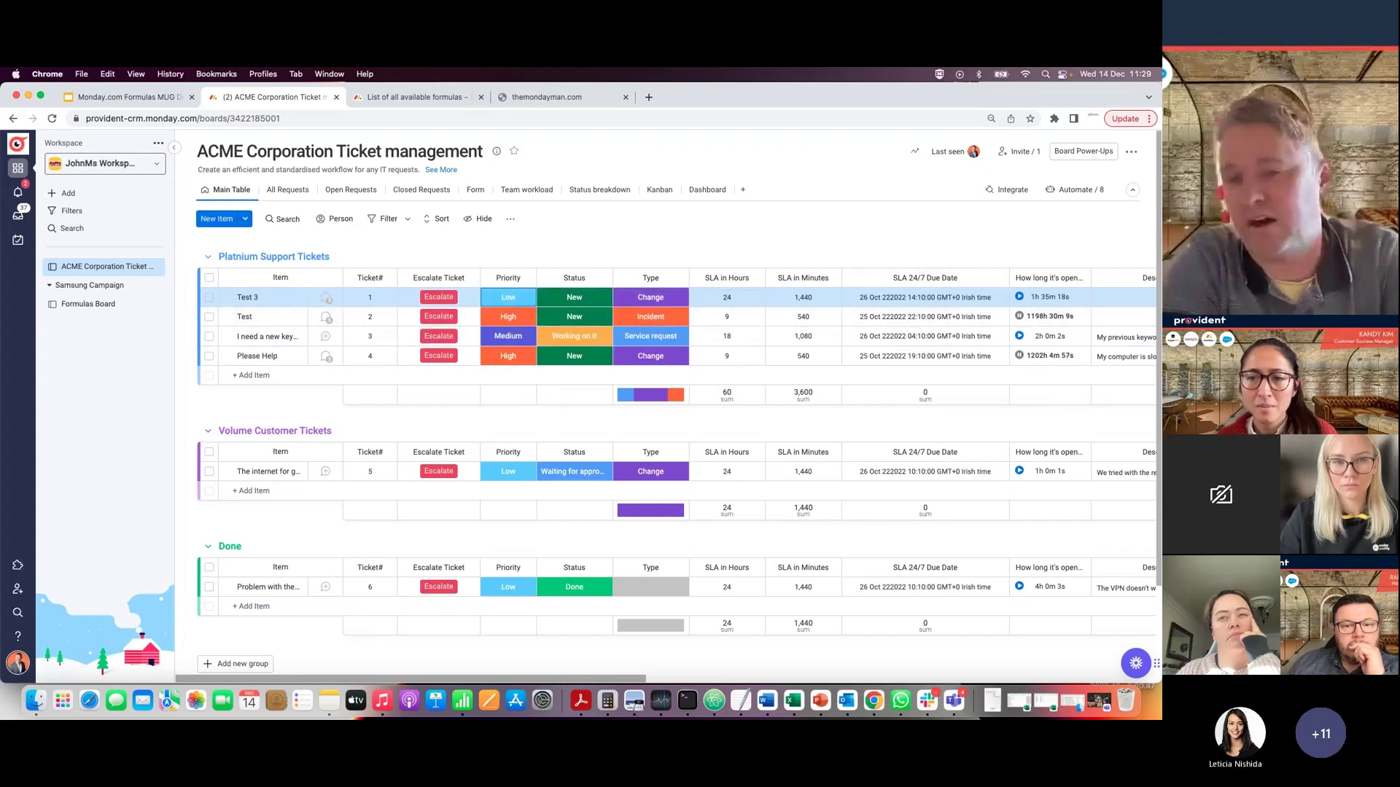
- Open the SLA in Minutes column's formula, highlight its whole expression, and close the editor
left_click(818, 301)
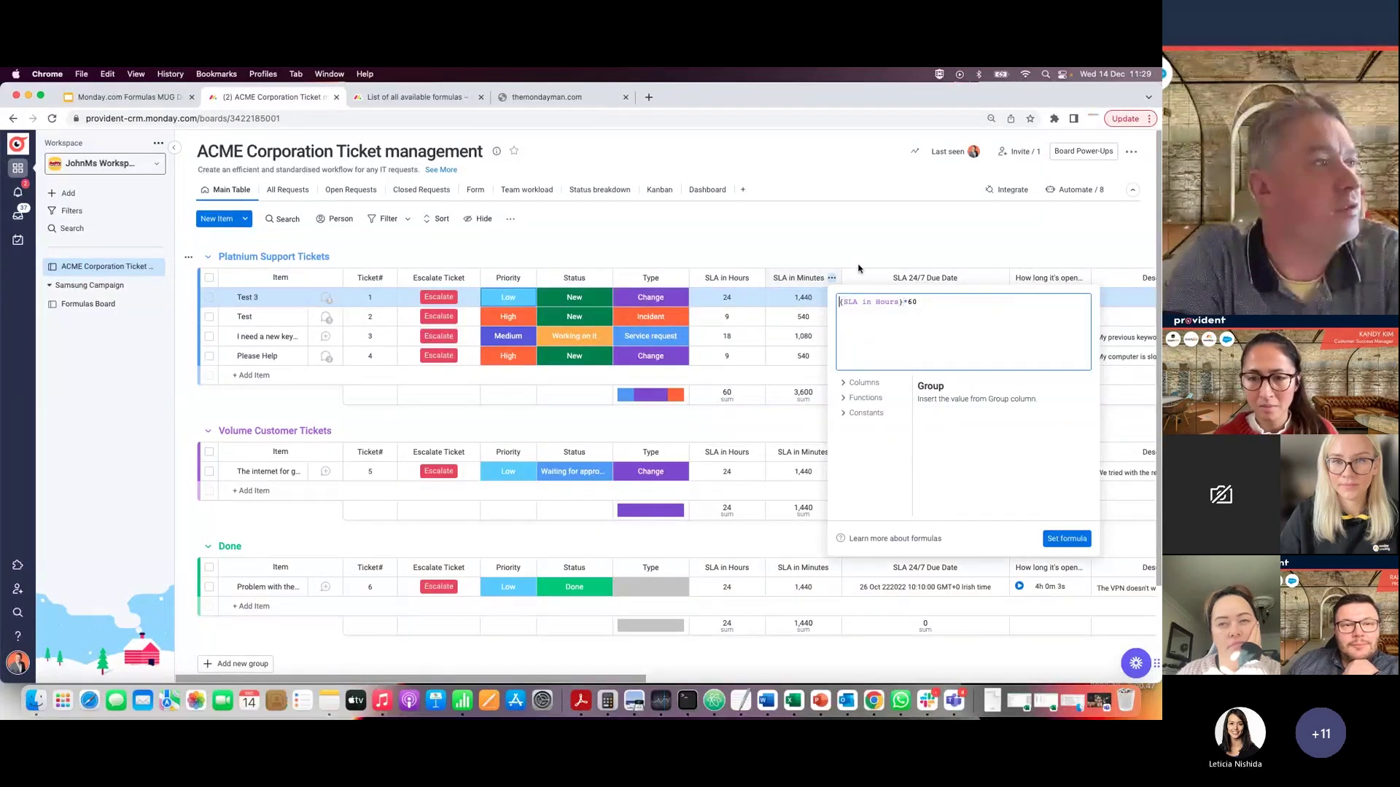
left_click_drag(922, 301, 837, 302)
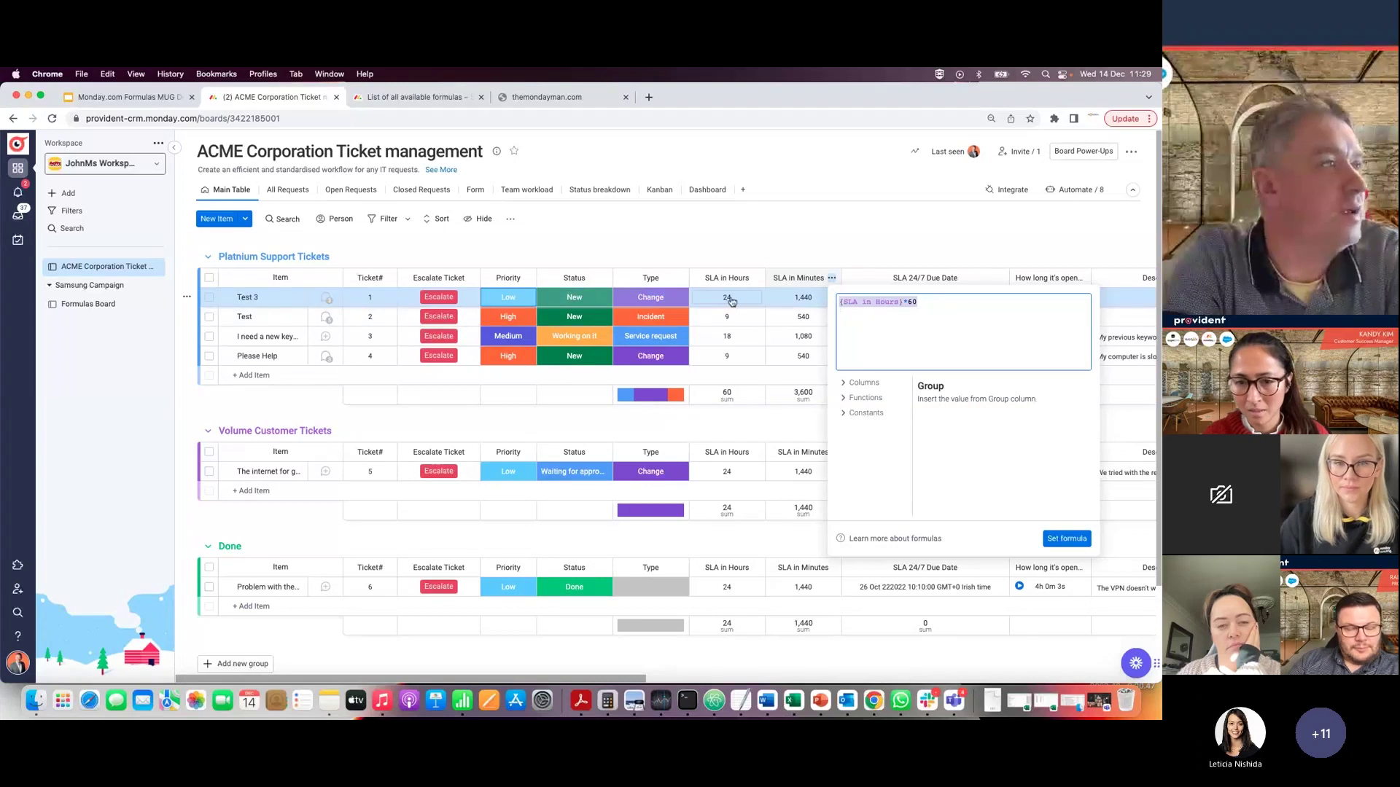
left_click(926, 251)
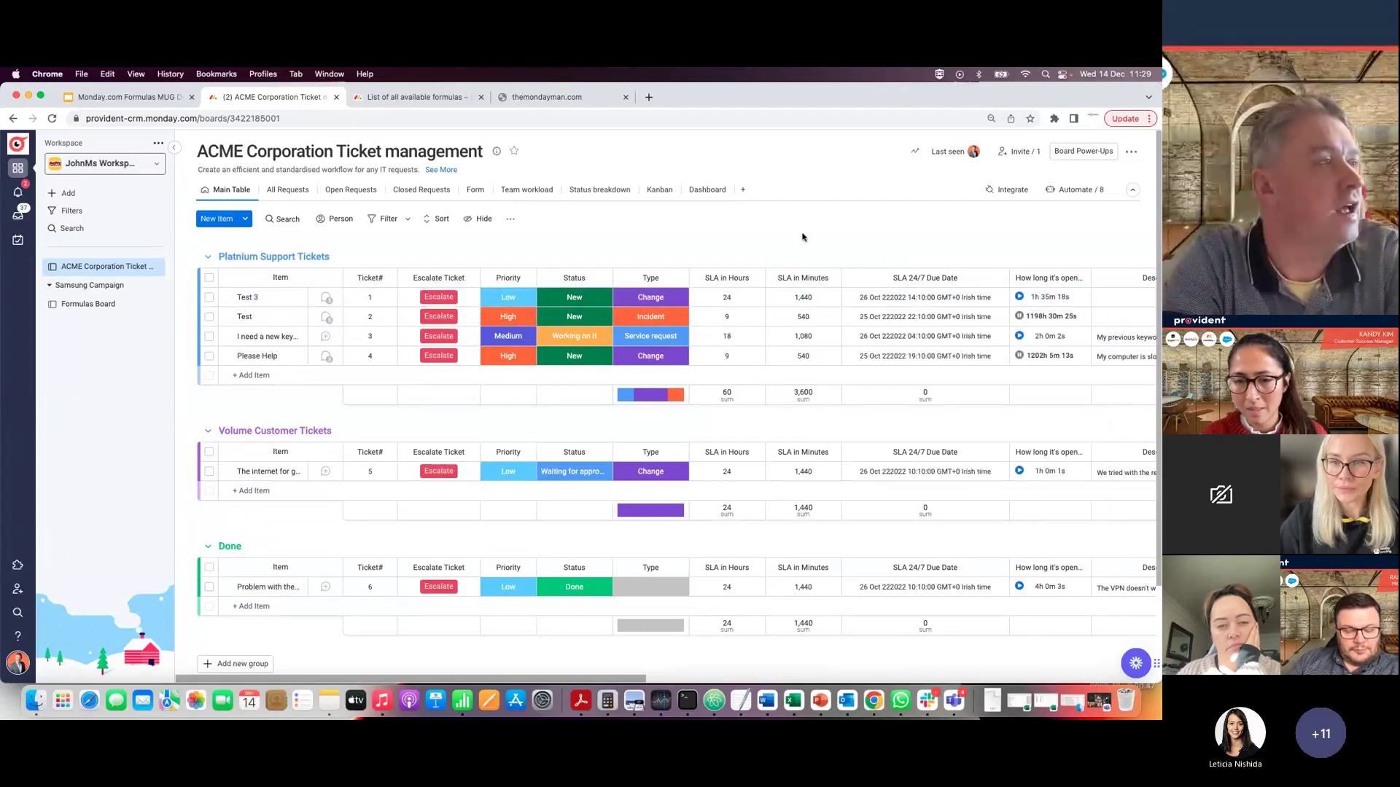
- Show the Examples & Questions slide in the Formulas presentation
left_click(111, 96)
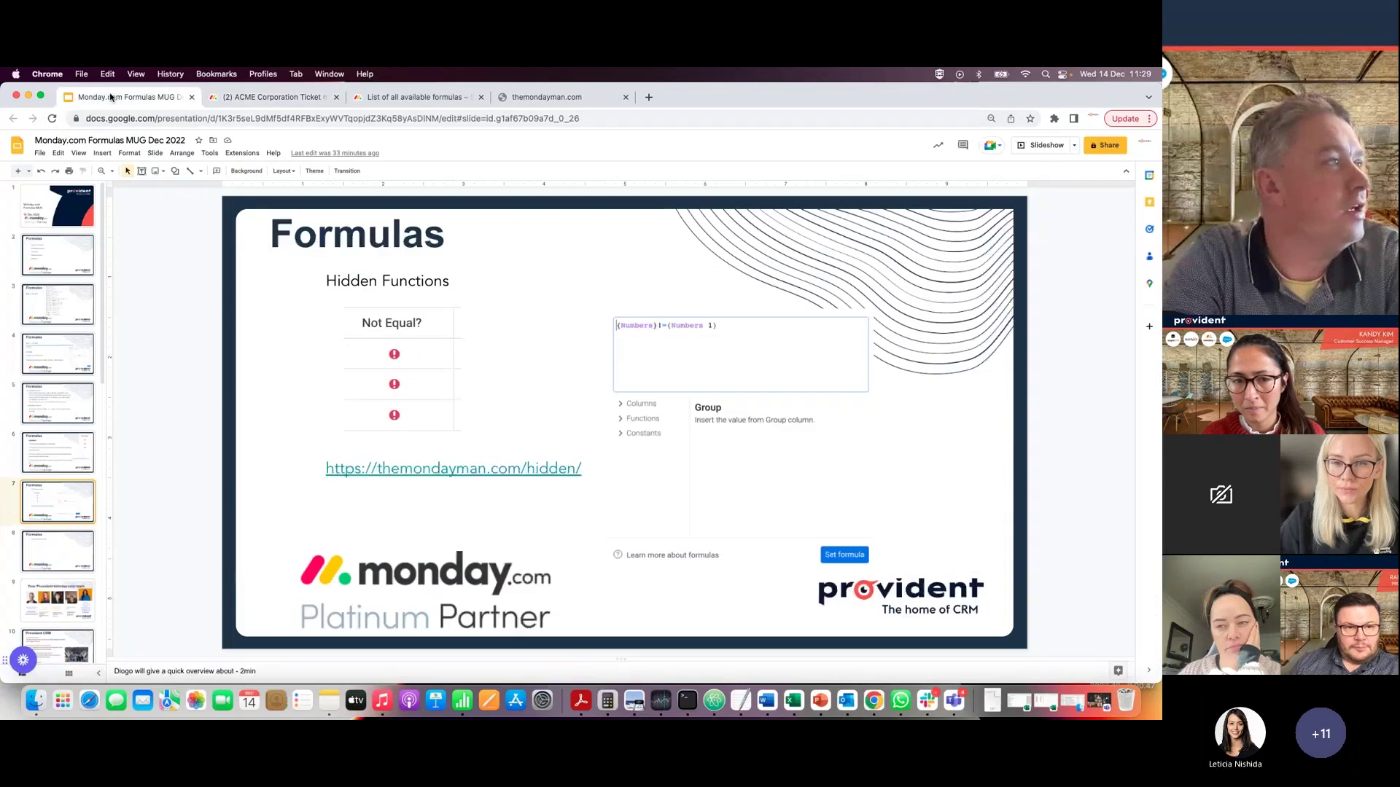
scroll(107, 503, "up", 1)
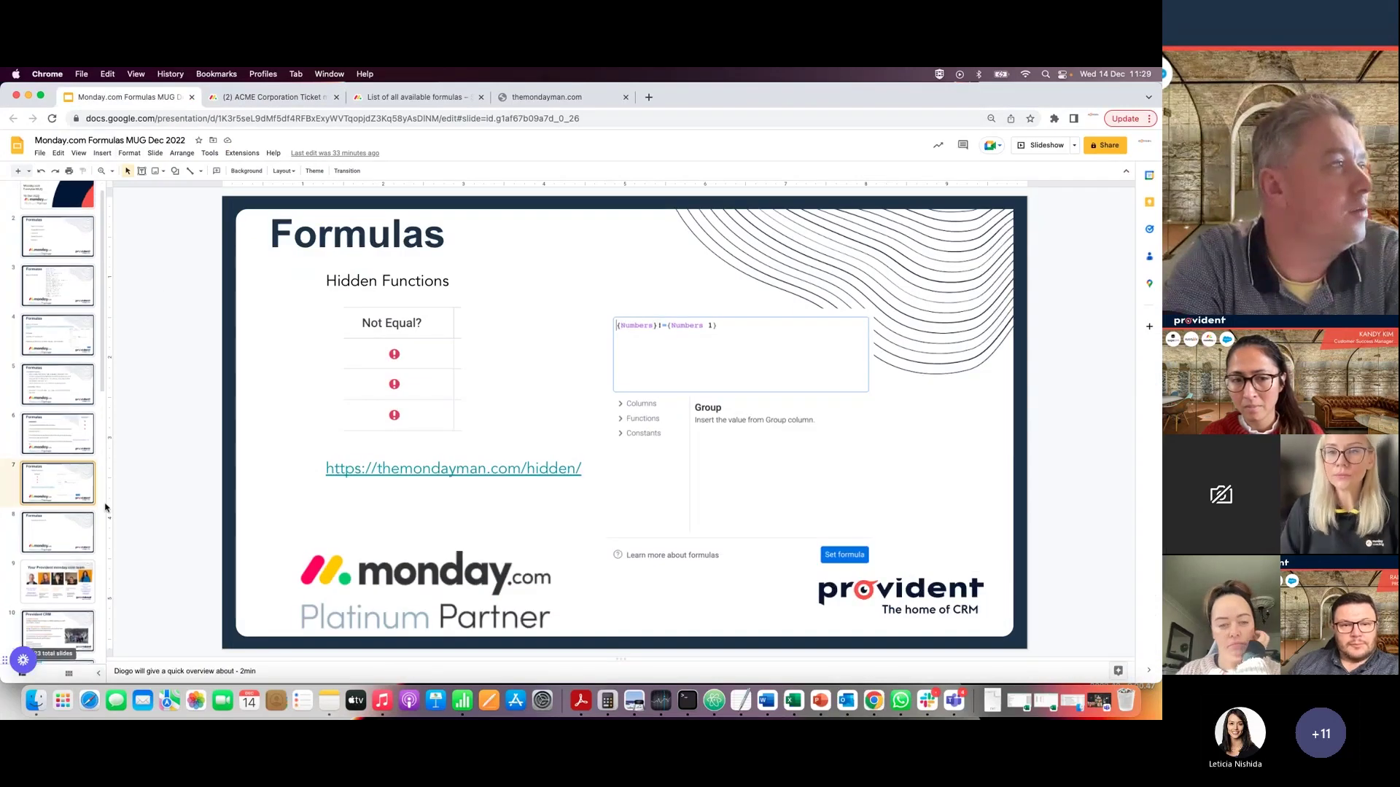
left_click(78, 531)
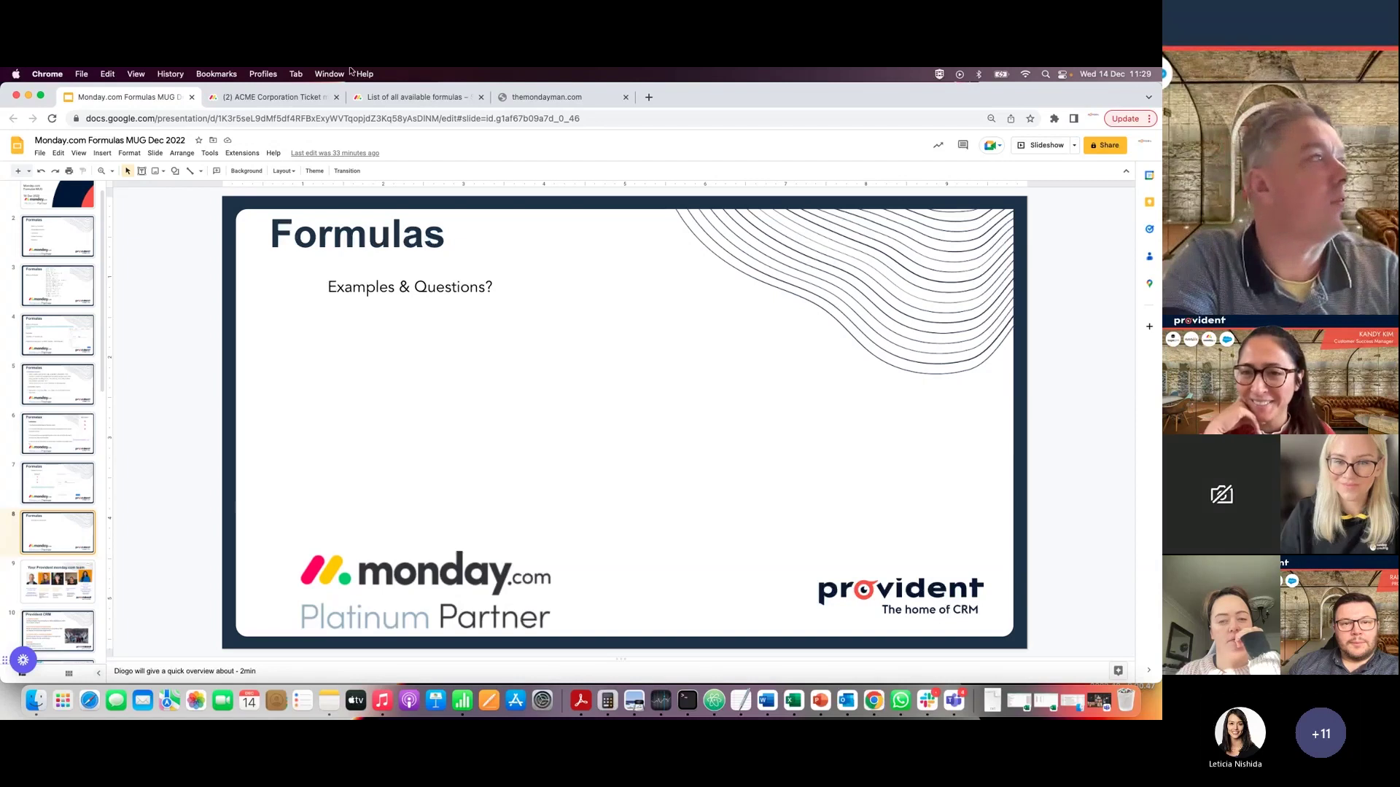
- Return to monday.com and open the Formulas Board at its empty Formula column
left_click(285, 100)
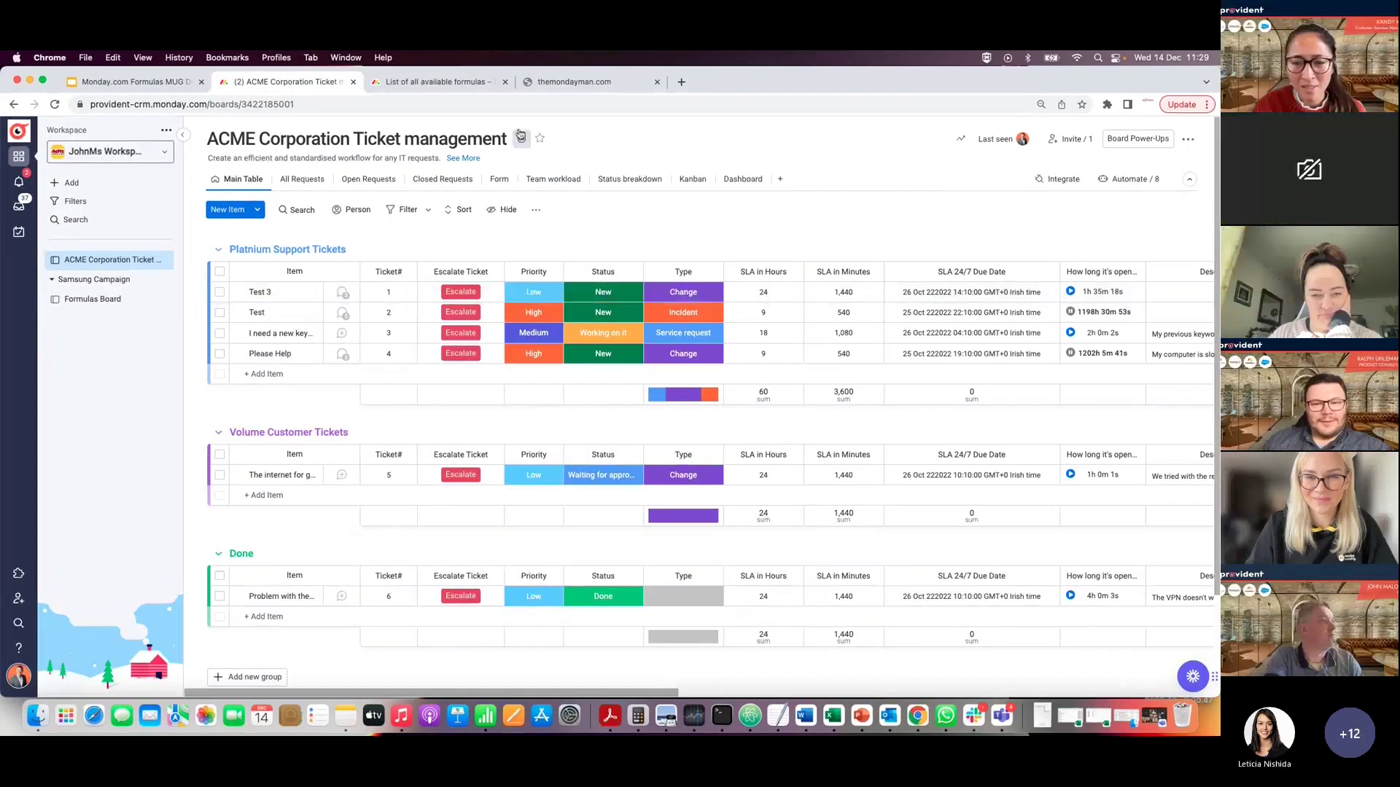
left_click(462, 89)
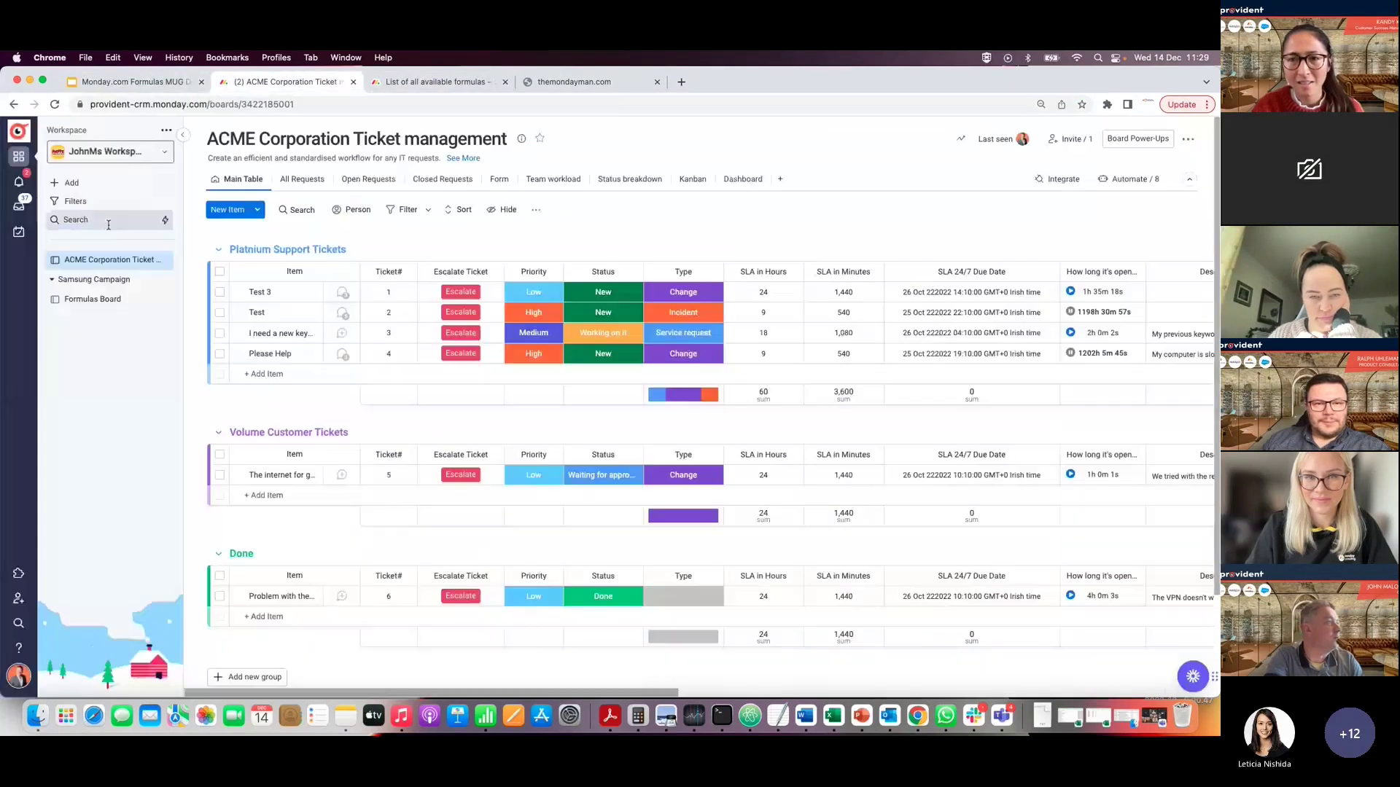
left_click(109, 299)
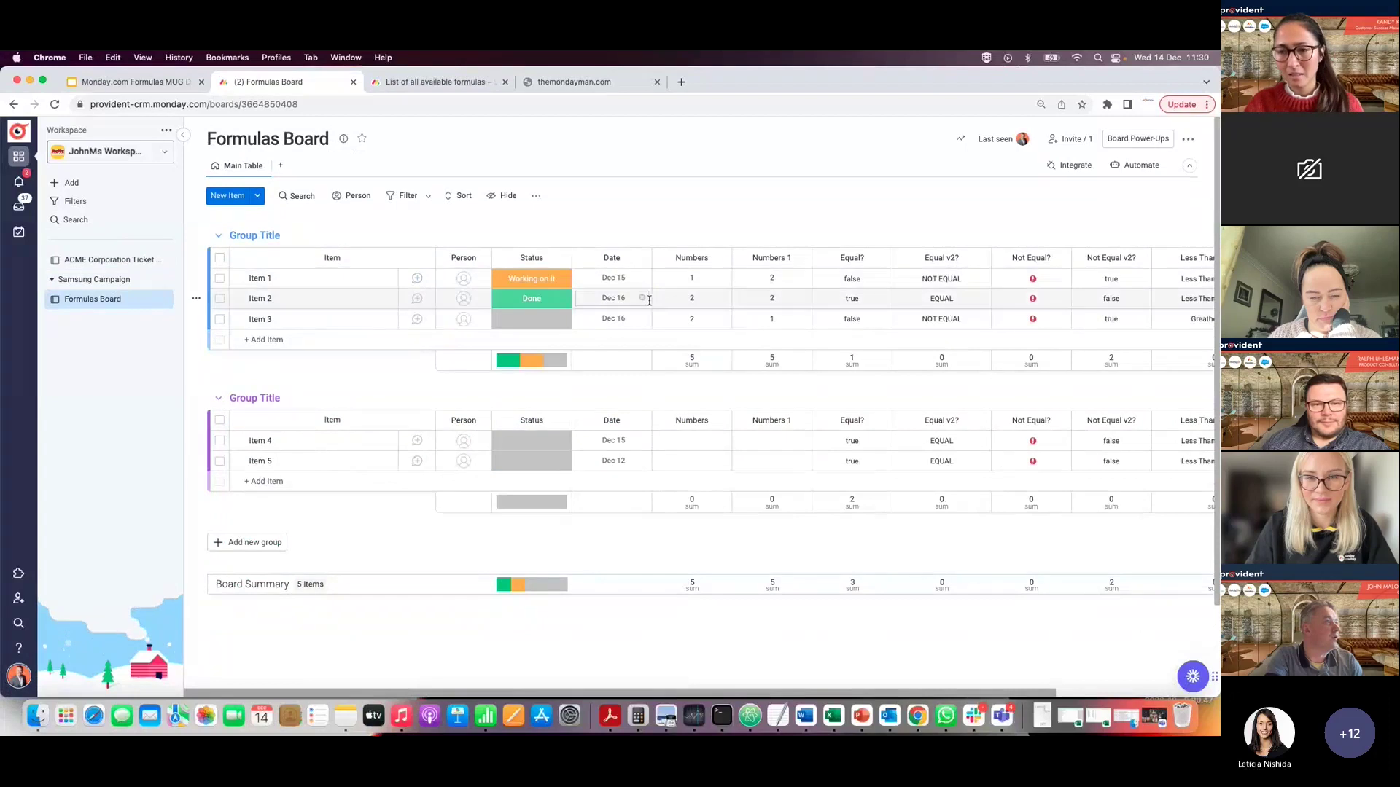
scroll(1020, 292, "right", 5)
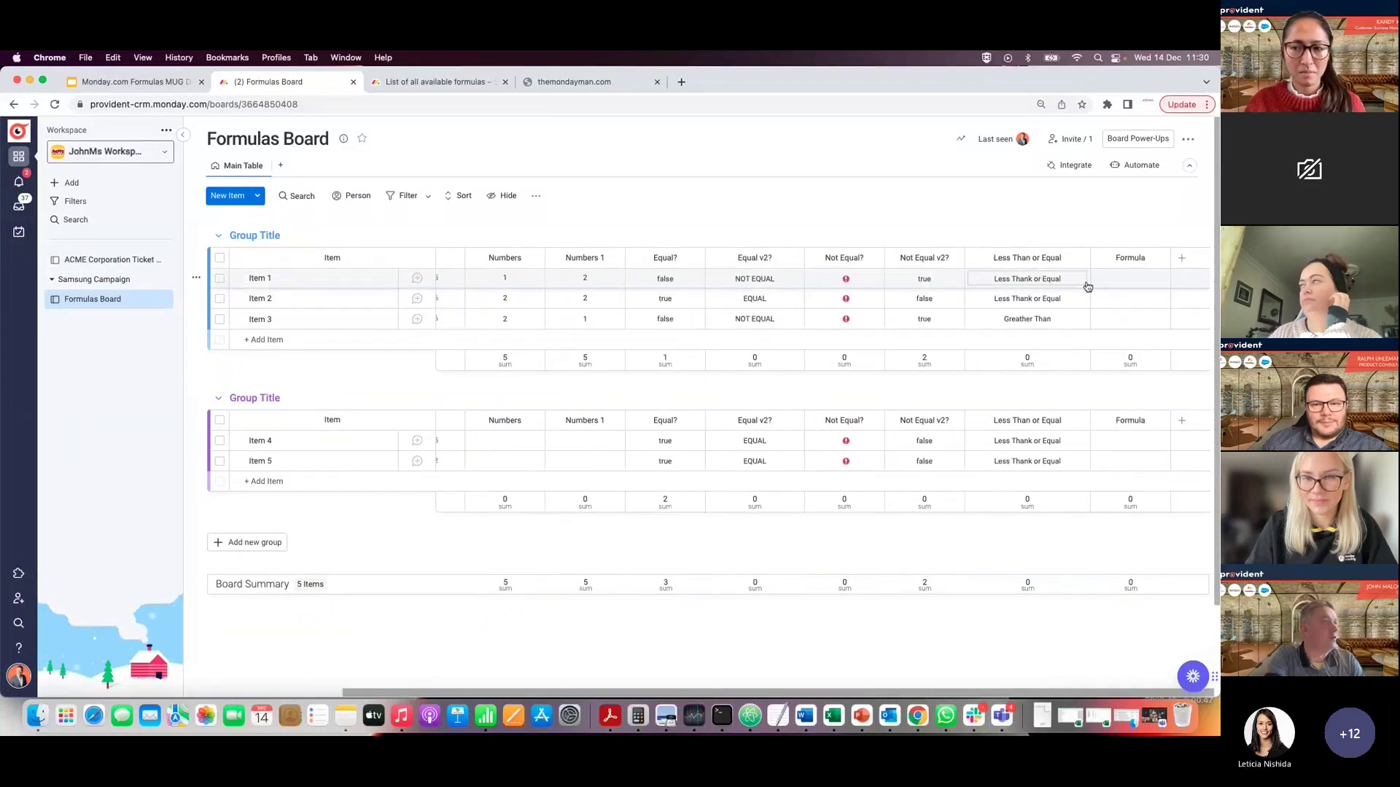
- Open the empty Formula column's editor, look through the available columns and functions, and insert the IF function
left_click(1126, 279)
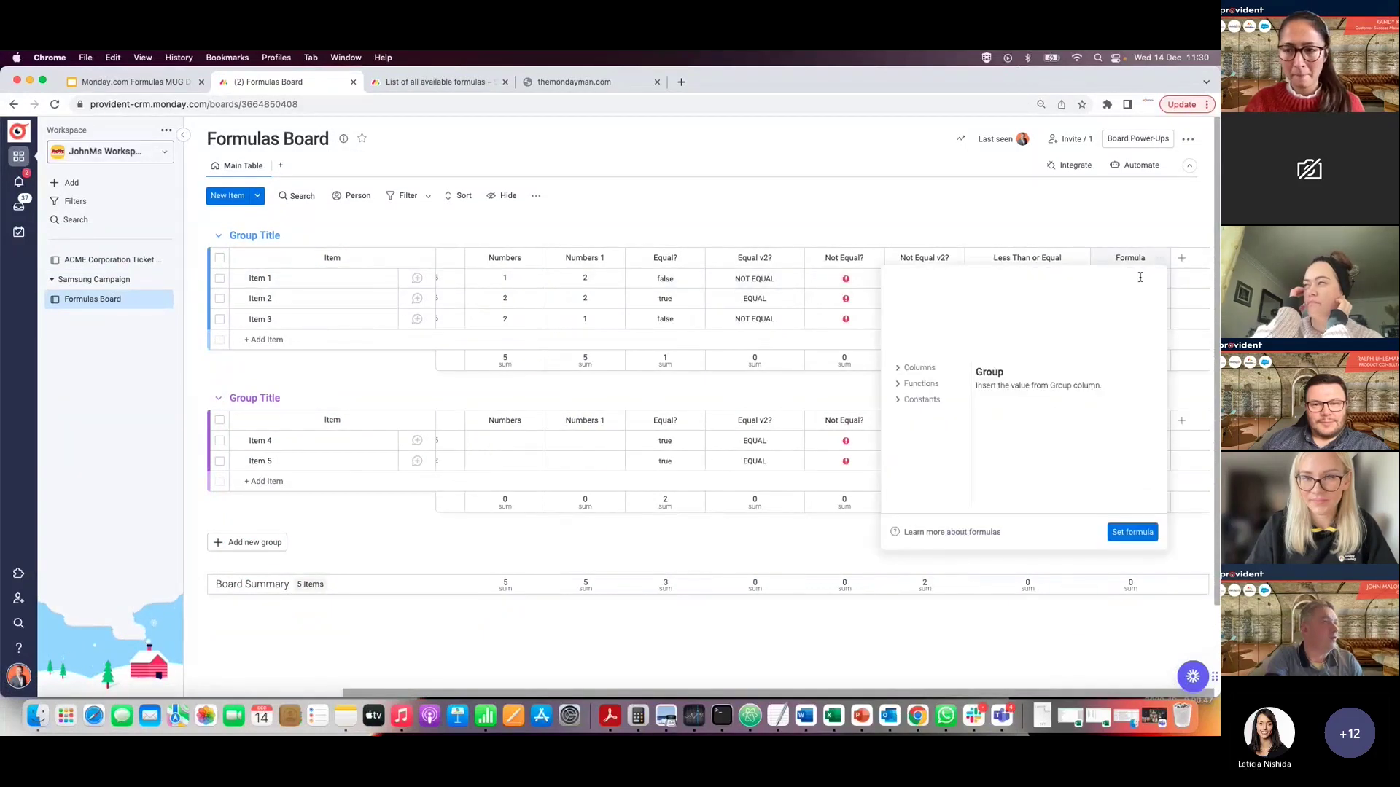
left_click(920, 368)
scroll(933, 441, "down", 3)
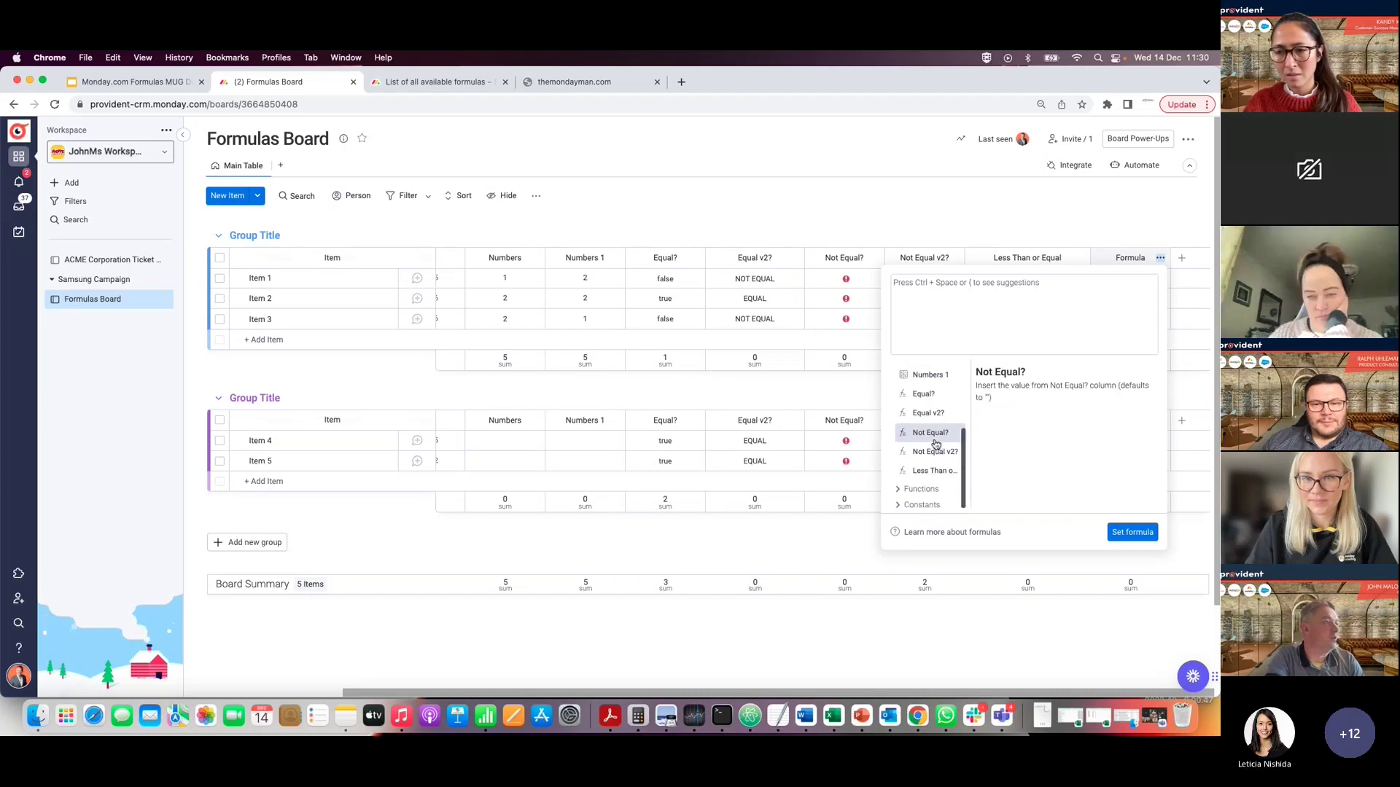
left_click(917, 493)
scroll(920, 488, "down", 2)
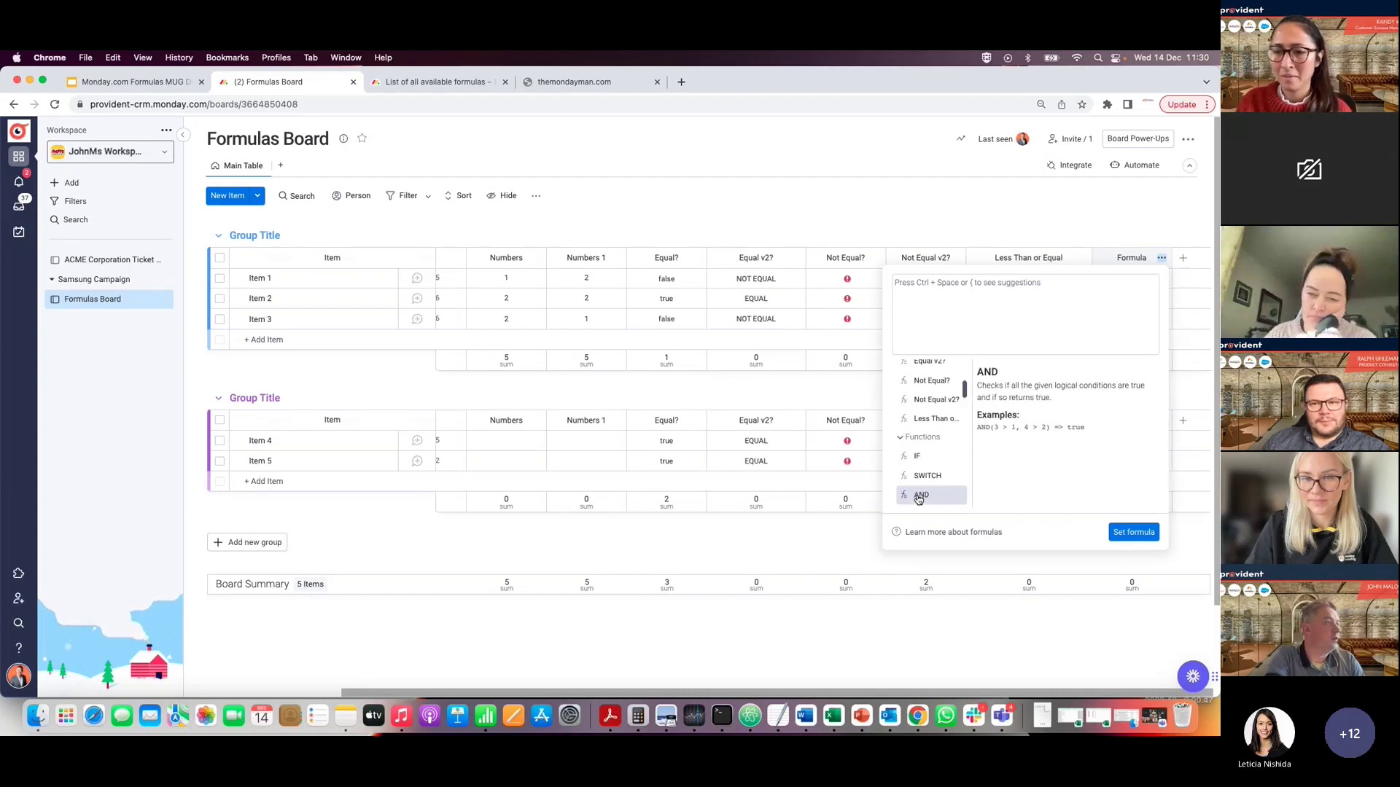
left_click(921, 446)
left_click(1006, 433)
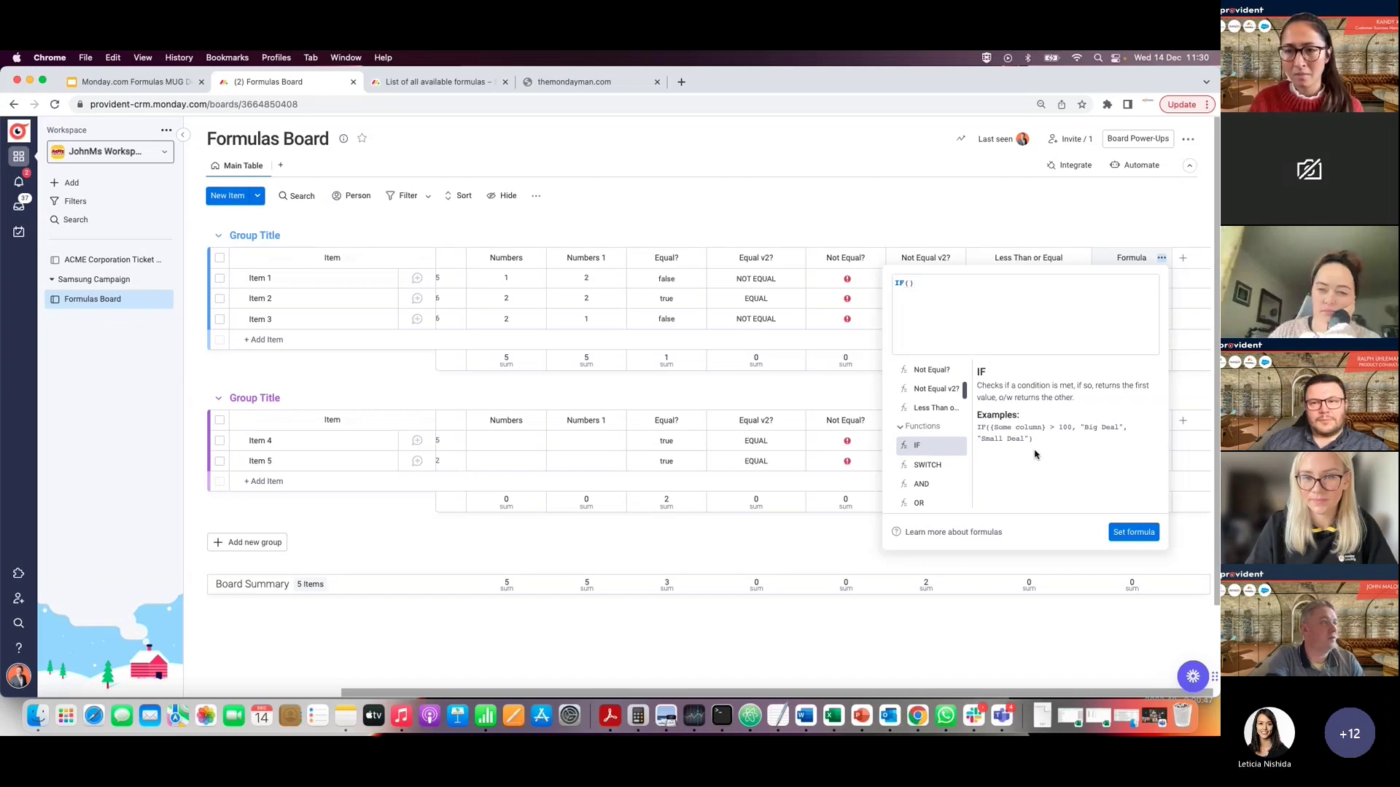
- Nest EXACT, AVERAGE and SUM inside the IF function to build IF(EXACT(AVERAGE(SUM()))) from the function list
left_click(928, 291)
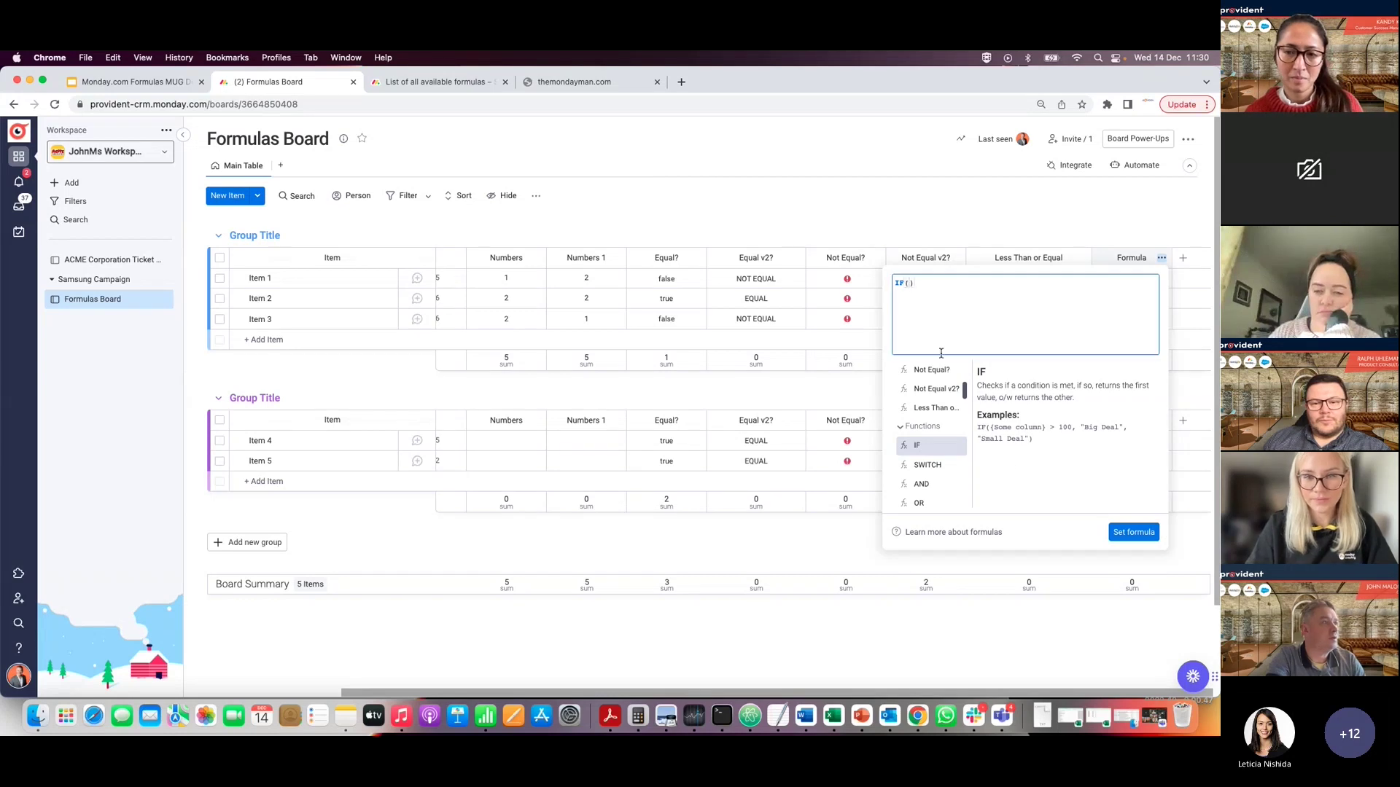
scroll(933, 493, "down", 2)
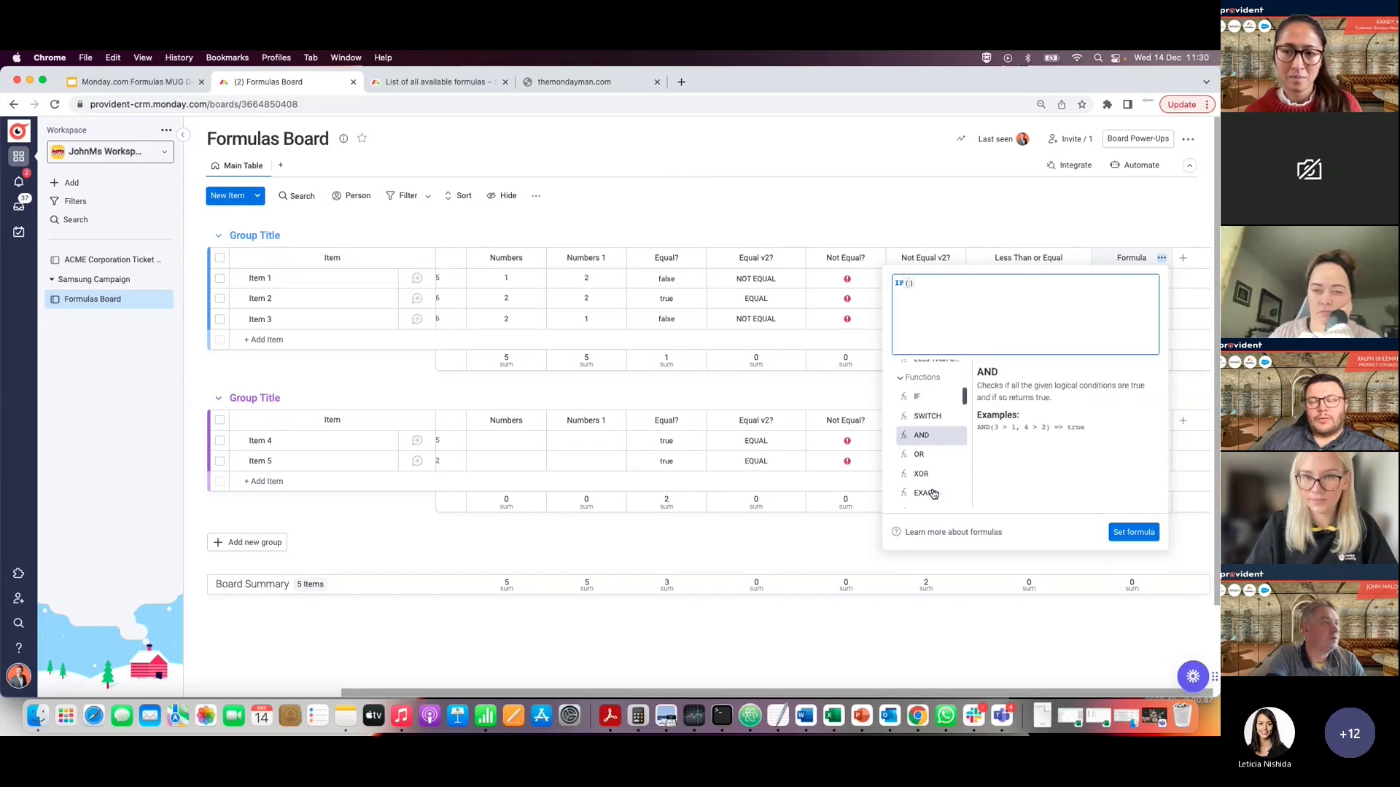
left_click(934, 493)
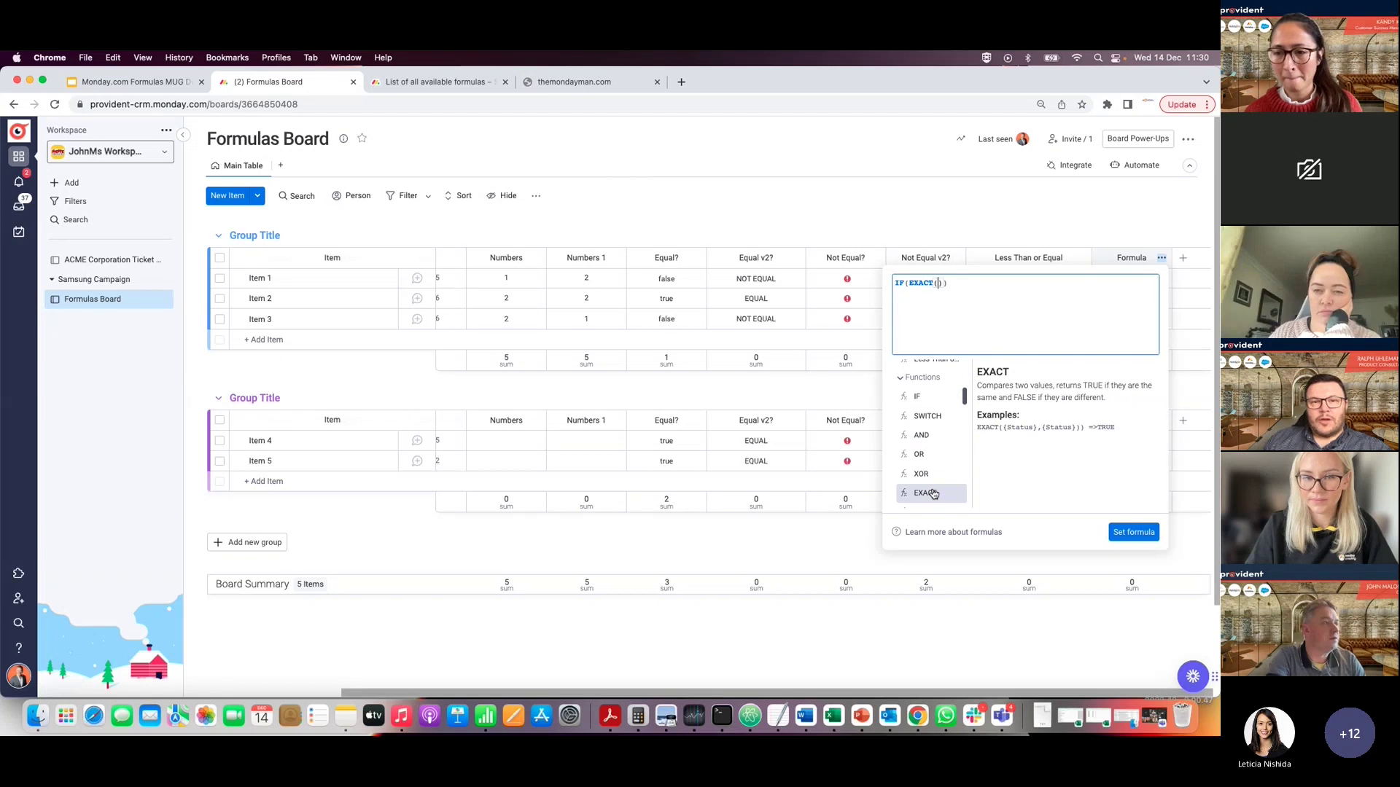
scroll(934, 490, "down", 2)
left_click(936, 482)
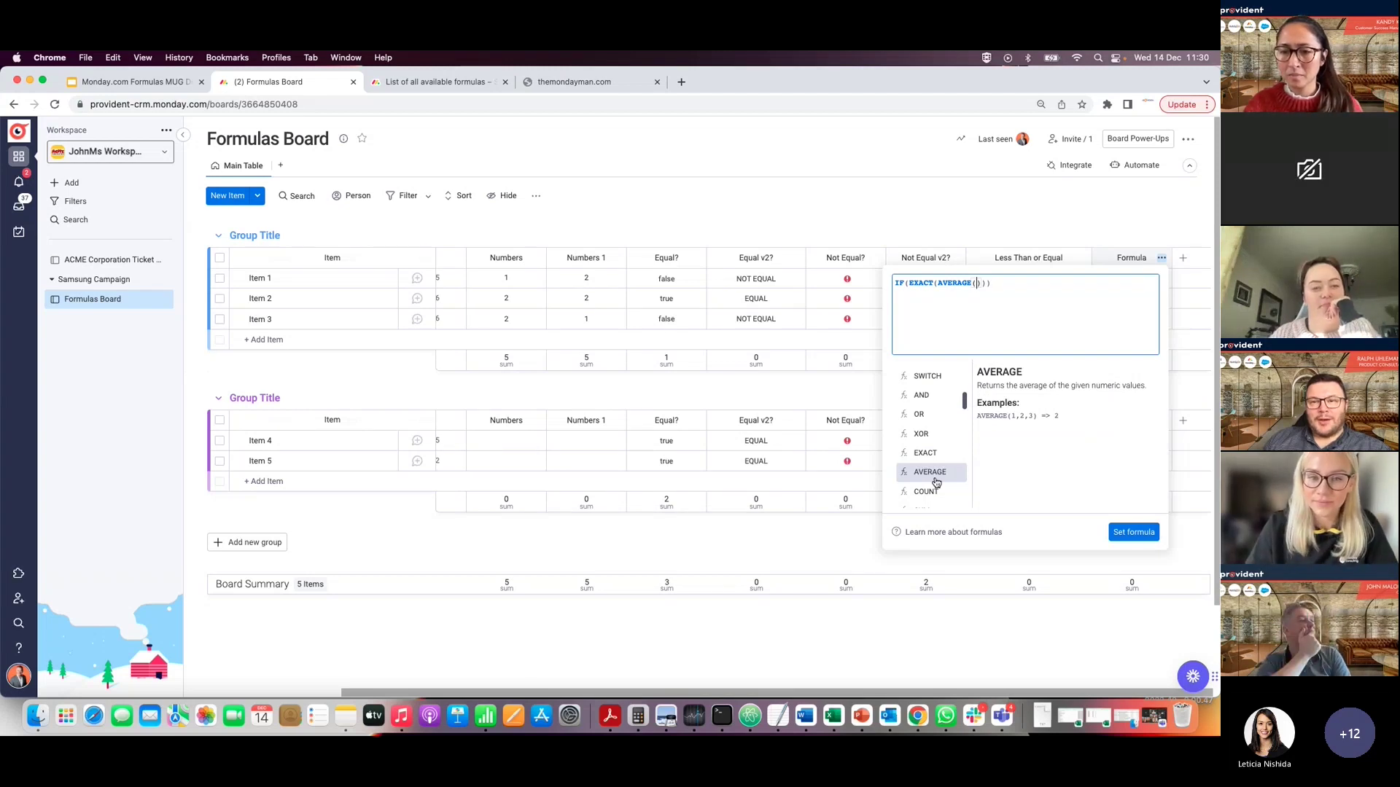
scroll(935, 480, "down", 2)
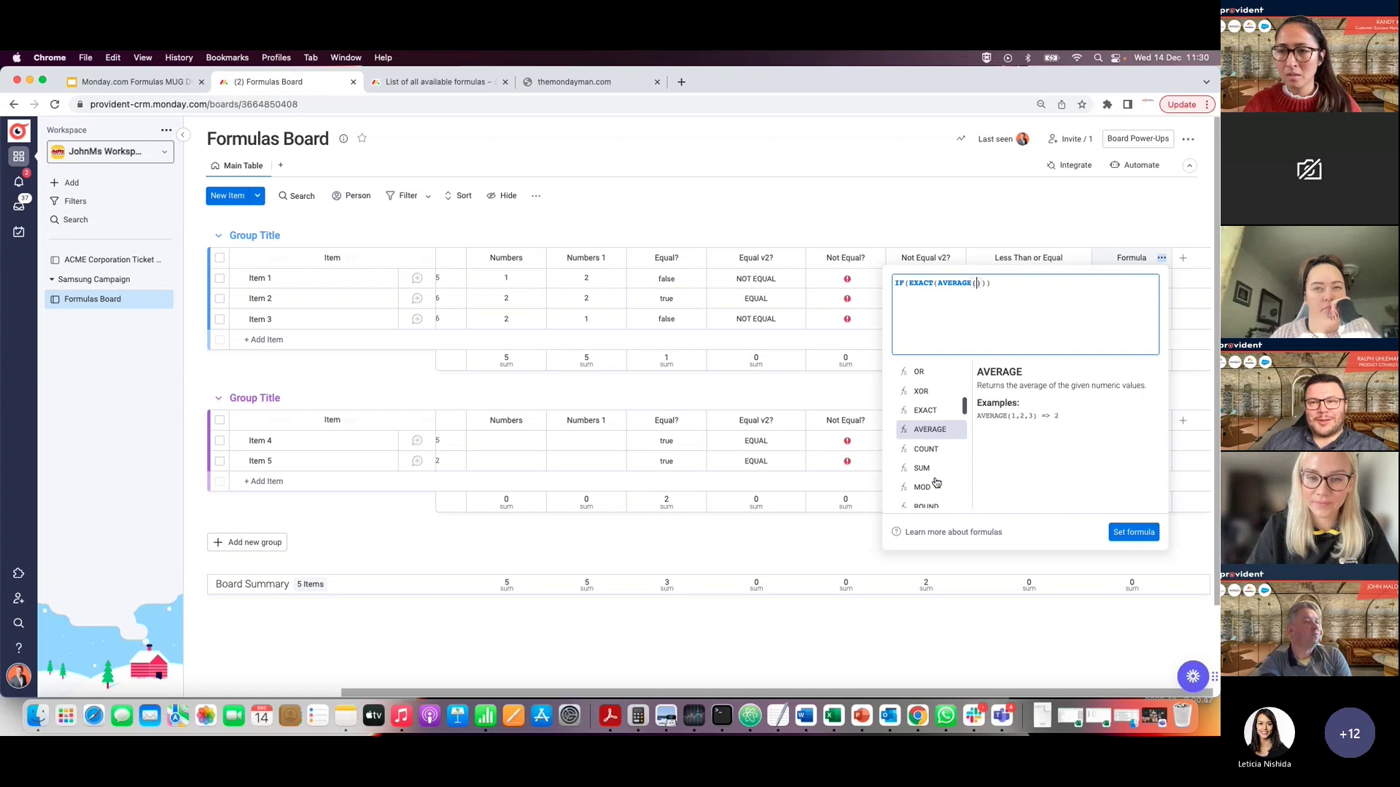
left_click(932, 476)
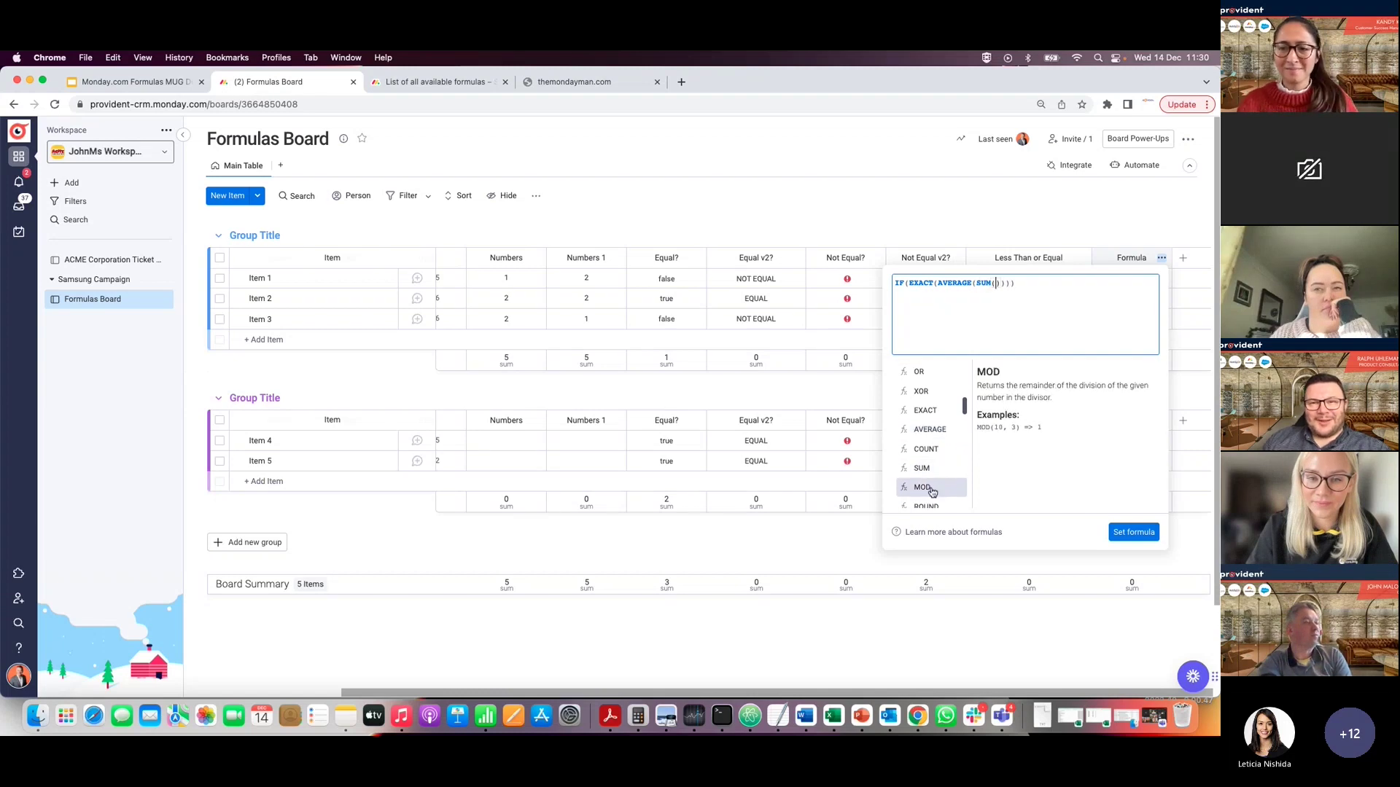
- Switch to the themondayman.com/hidden/ page, reload it, and look through the hidden functions down to the Regular Expressions section
left_click(571, 81)
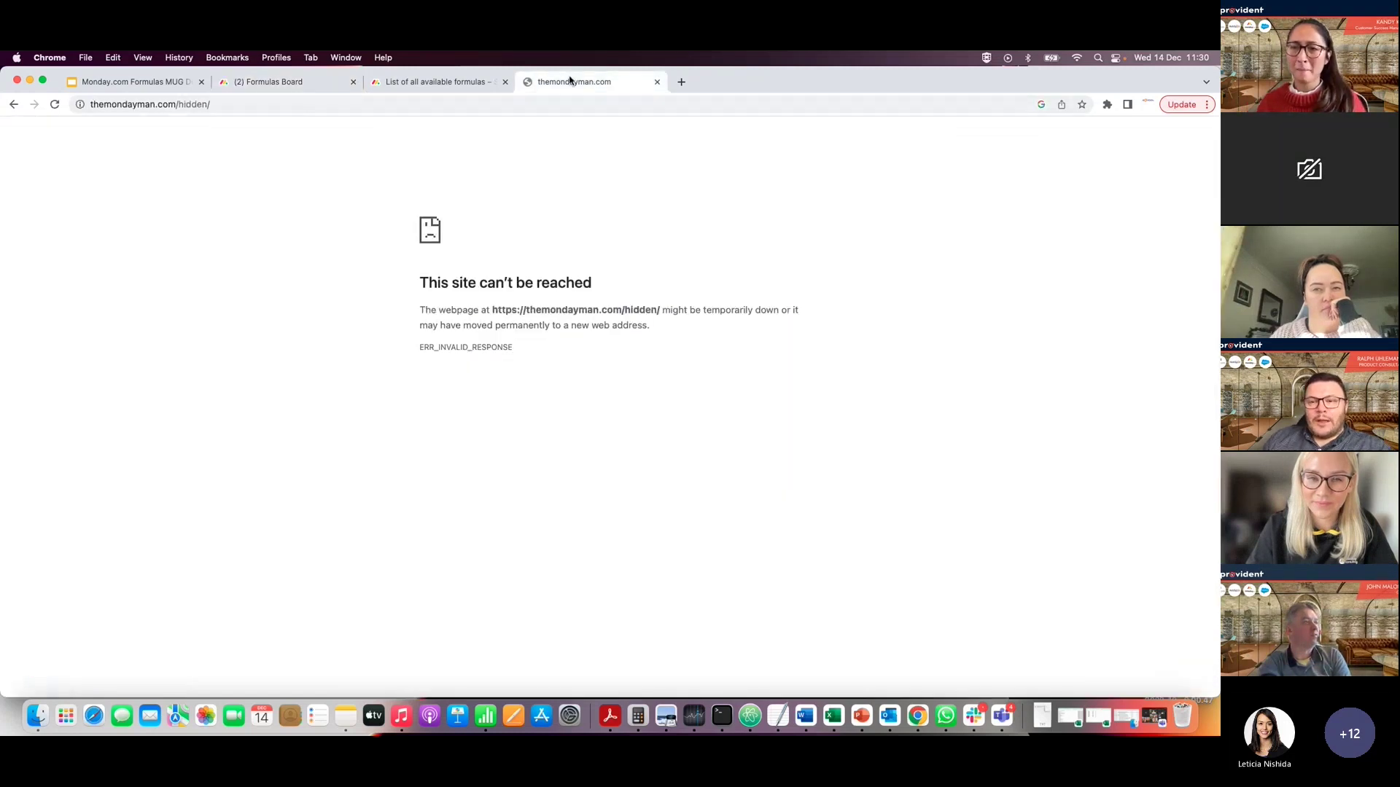
left_click(424, 102)
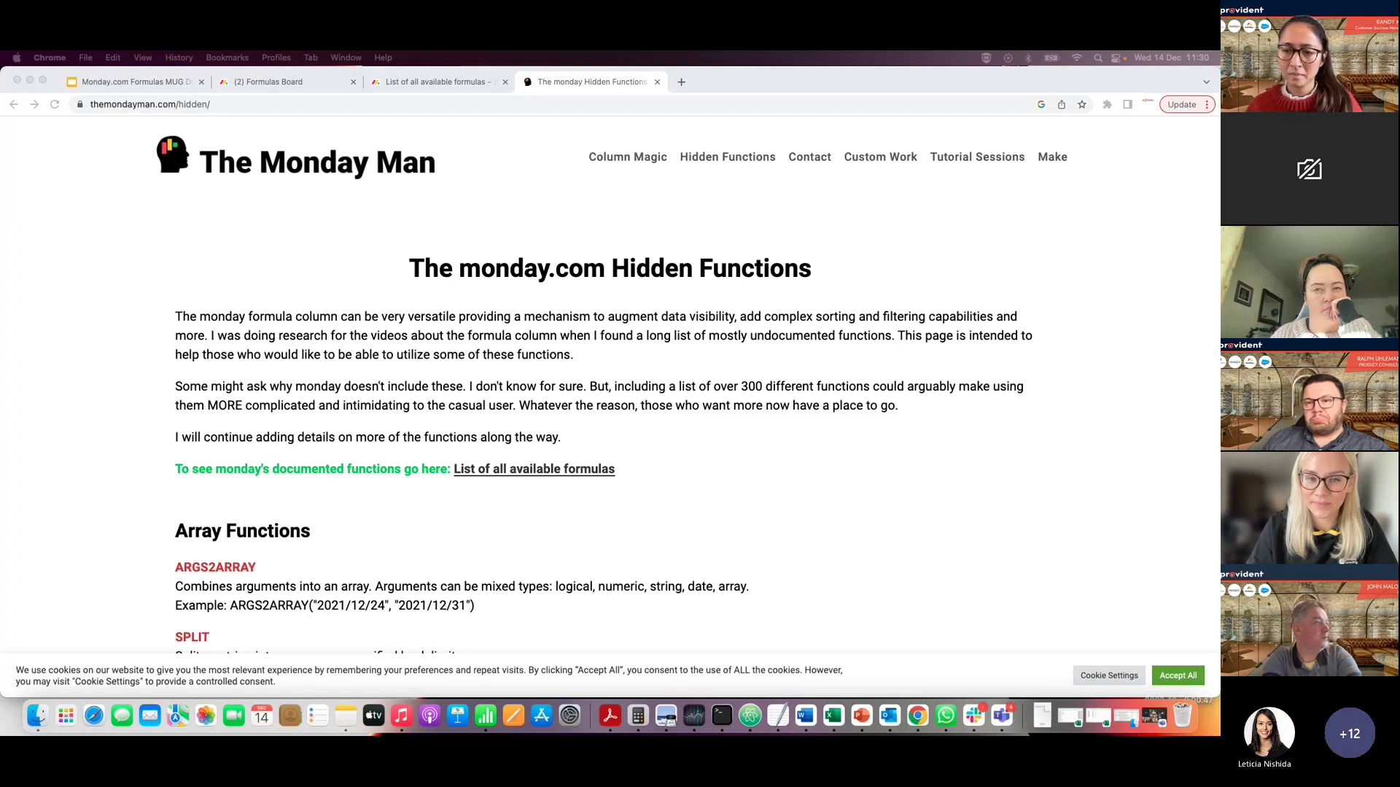
scroll(699, 520, "down", 3)
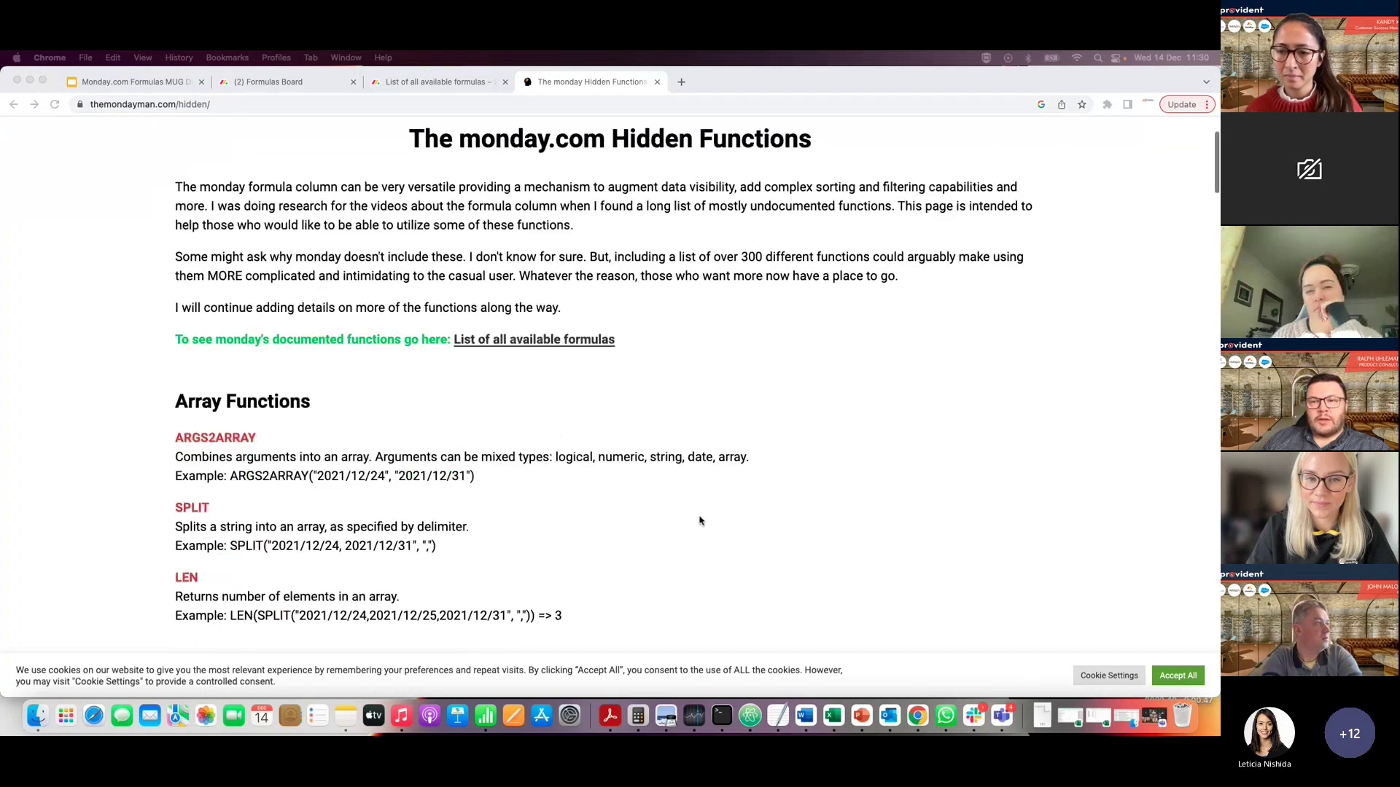
scroll(699, 521, "down", 8)
scroll(699, 520, "down", 20)
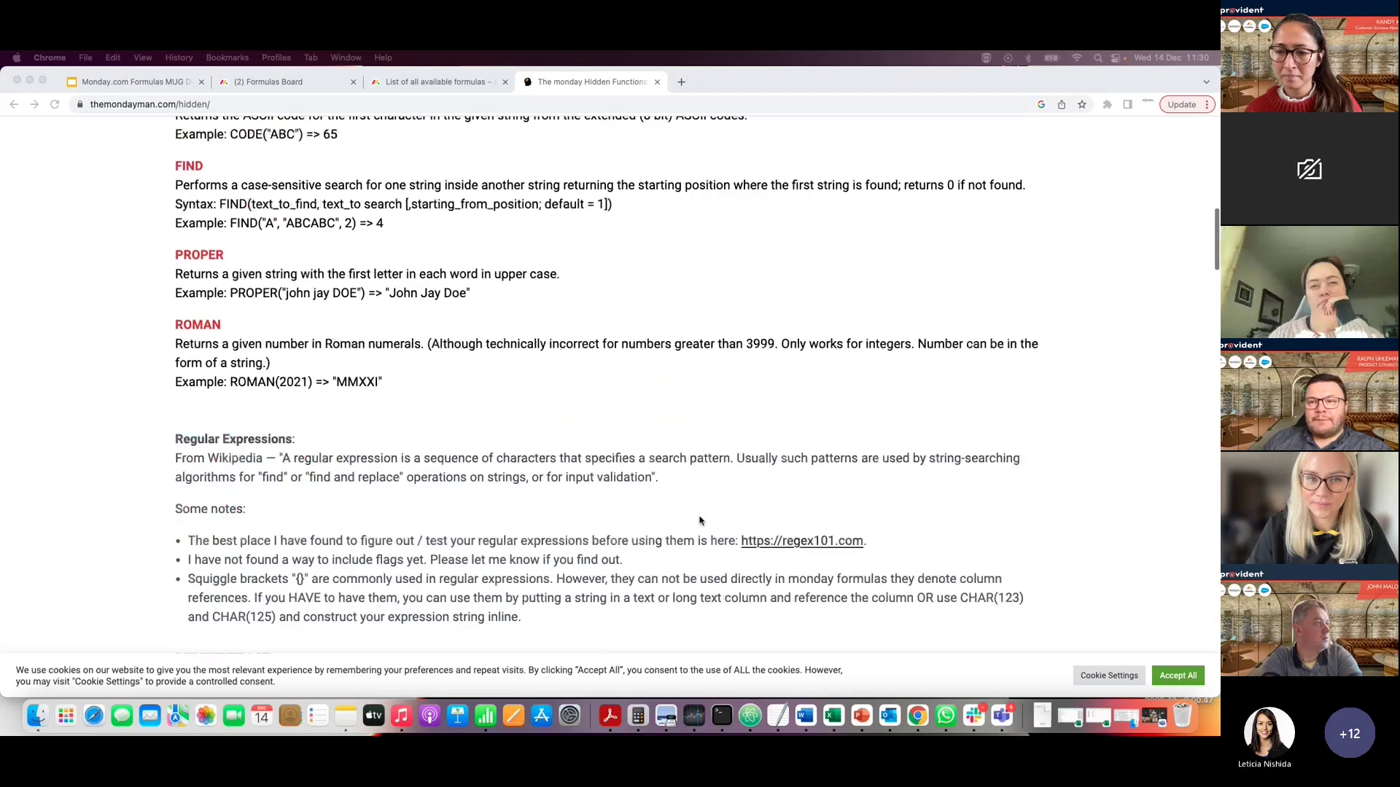
scroll(699, 520, "up", 6)
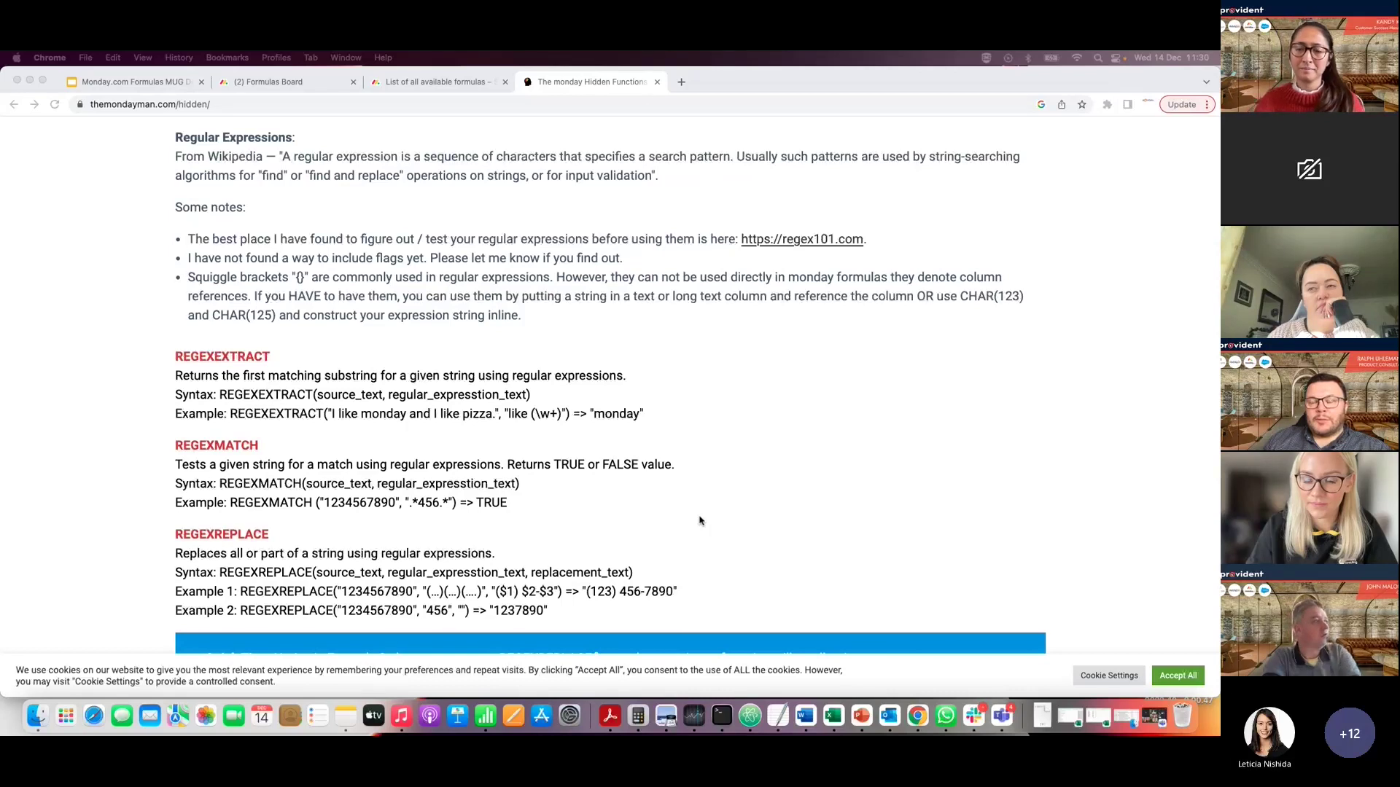
scroll(699, 520, "up", 1)
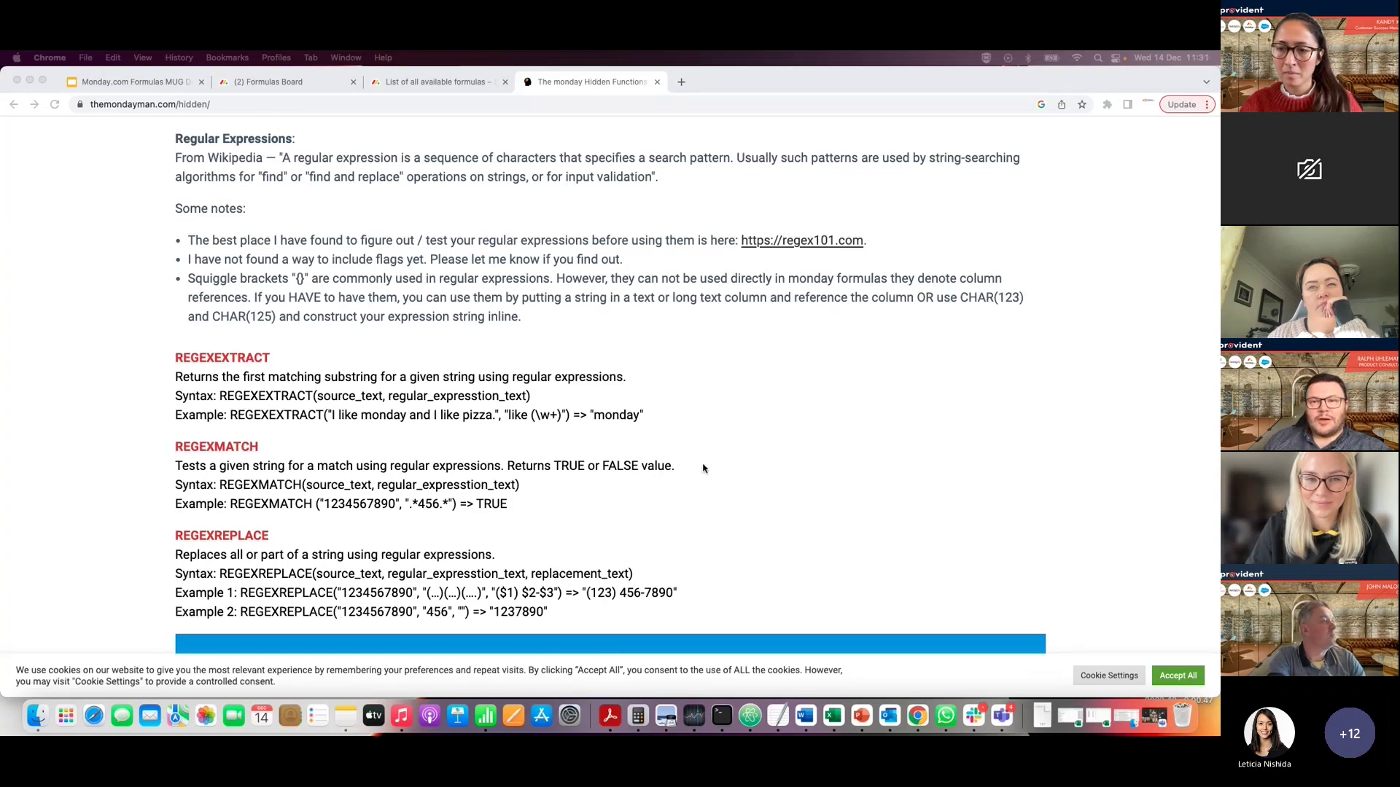
- Return to the Array Functions section and review the array and text functions down to REGEXREPLACE
scroll(708, 388, "up", 20)
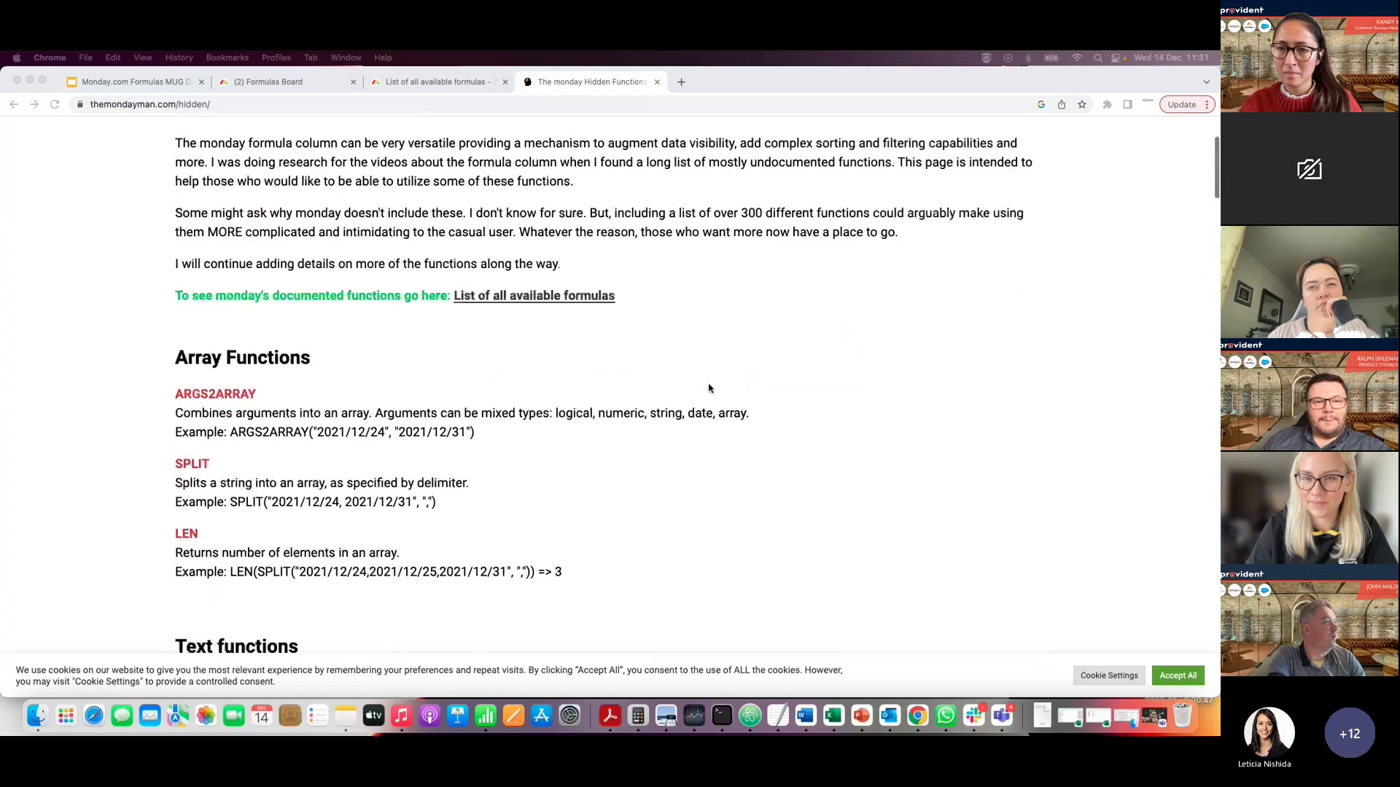
scroll(708, 388, "down", 5)
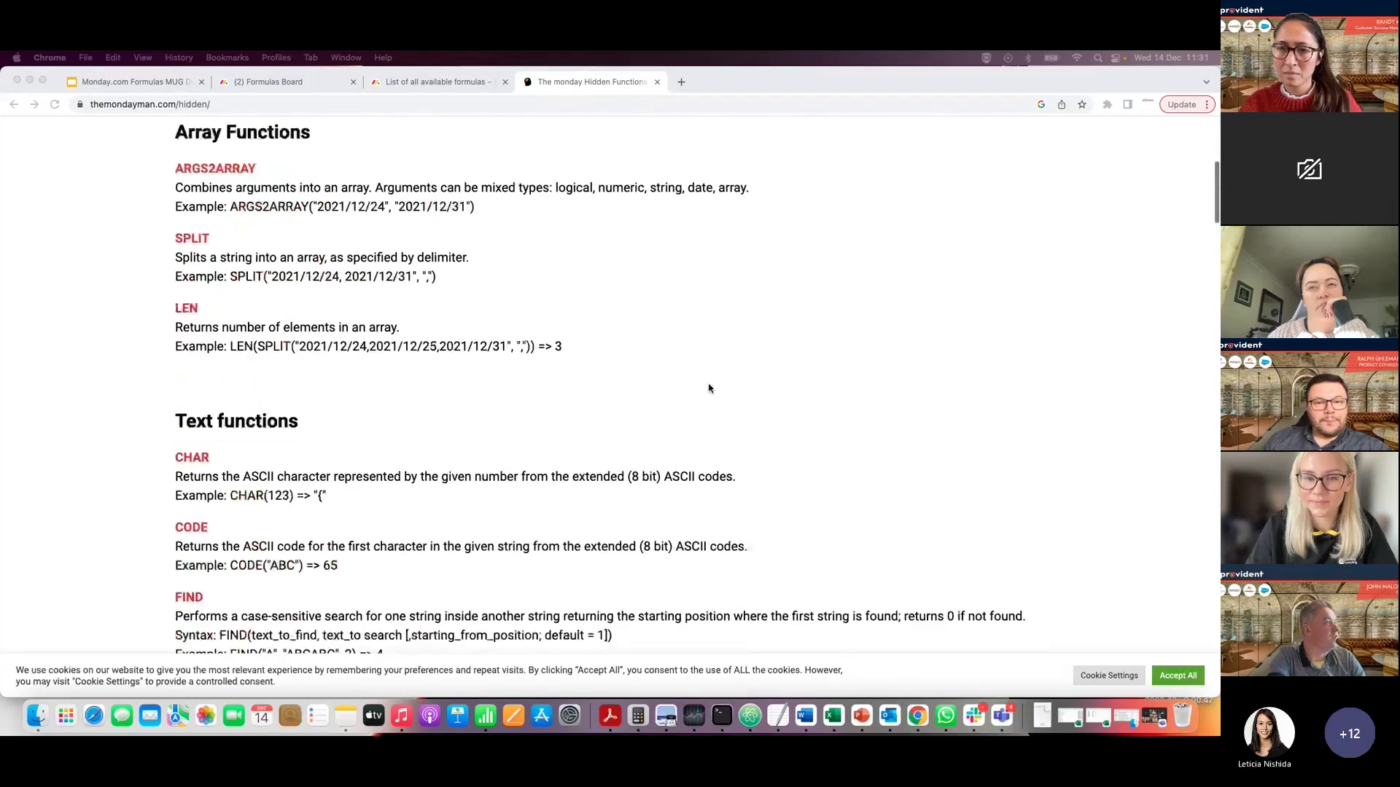
scroll(708, 388, "down", 6)
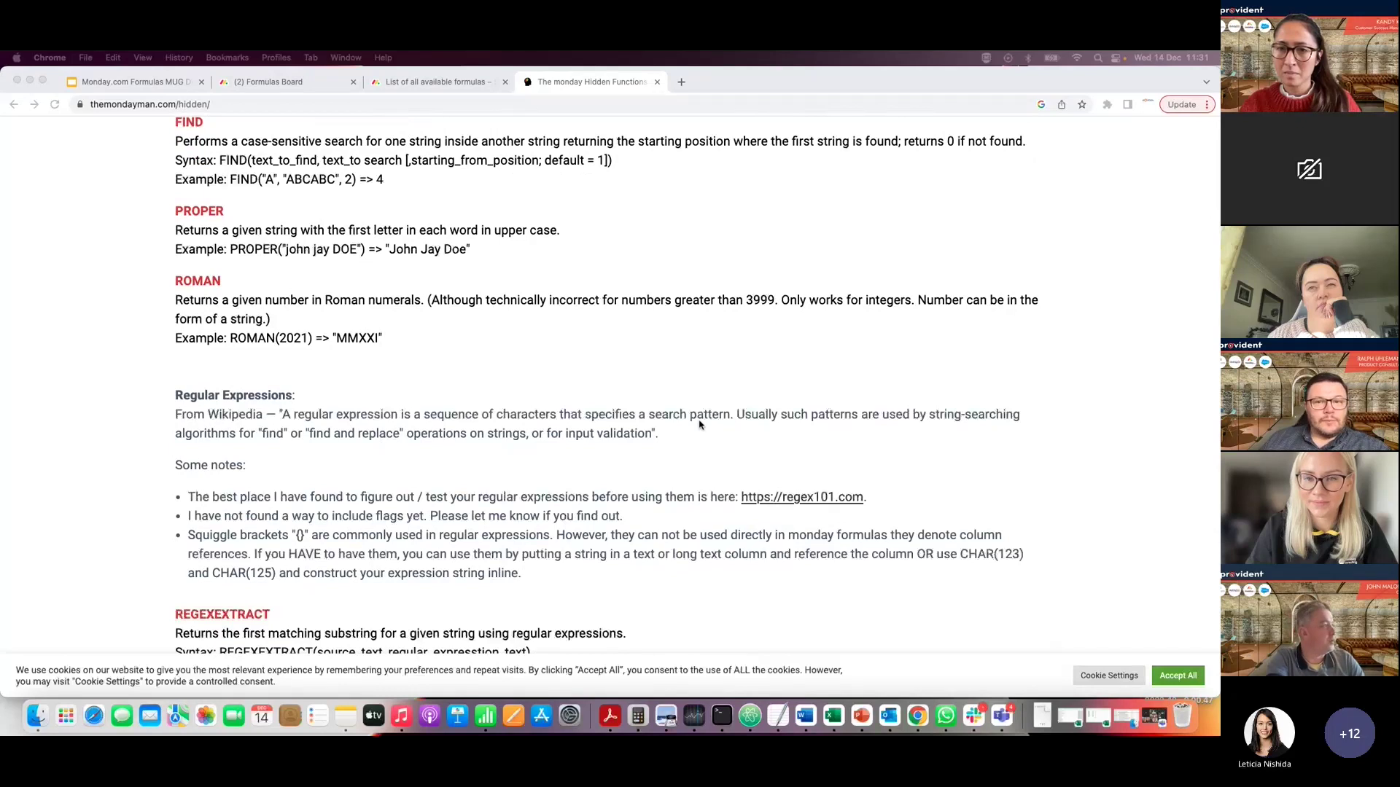
scroll(700, 416, "down", 1)
scroll(700, 423, "up", 3)
scroll(700, 425, "up", 2)
scroll(700, 425, "down", 6)
scroll(699, 425, "down", 2)
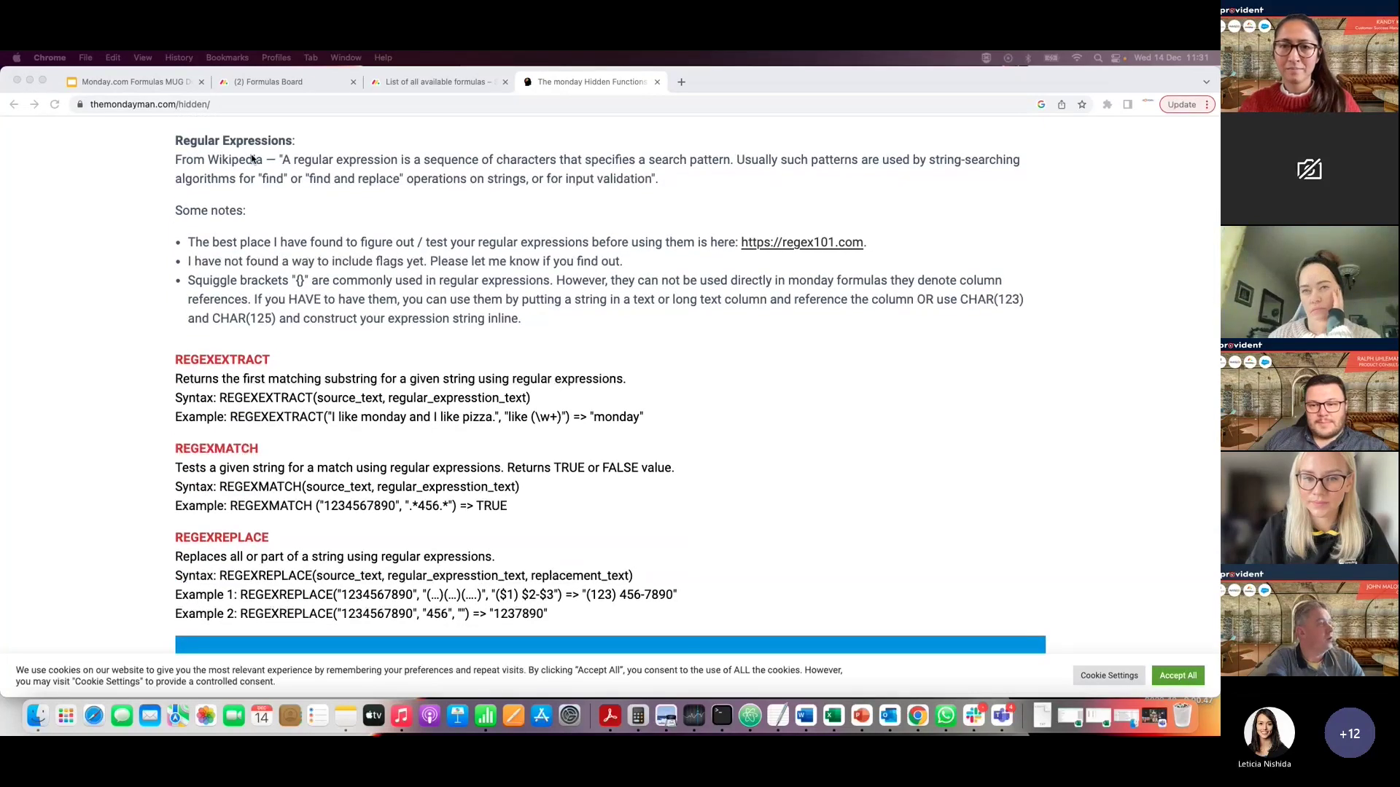
- Highlight the page's web address, and examine the regular expression functions, the Quick Tip, SUBSTITUTE and the Logical functions section
key("super+l")
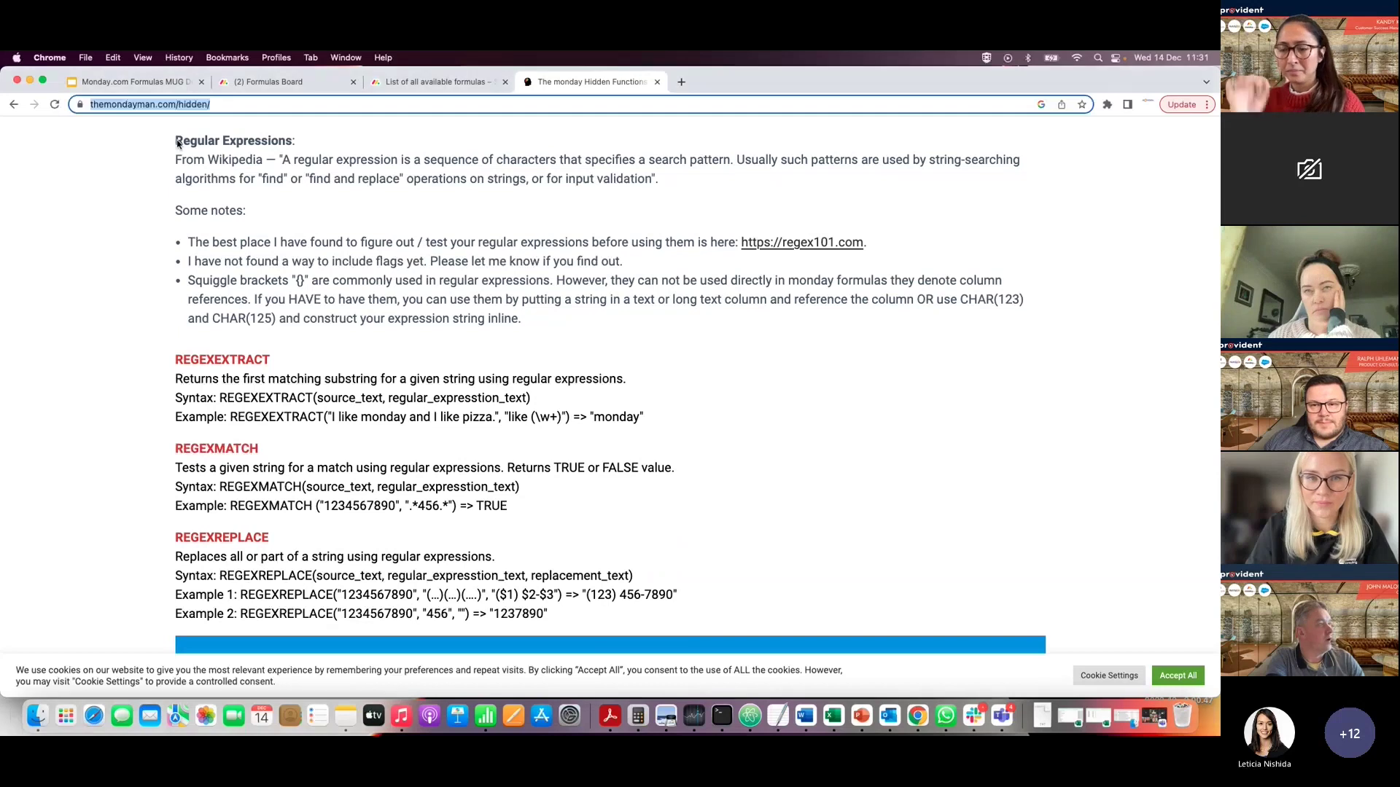
left_click_drag(177, 140, 300, 293)
left_click(300, 293)
scroll(357, 421, "down", 2)
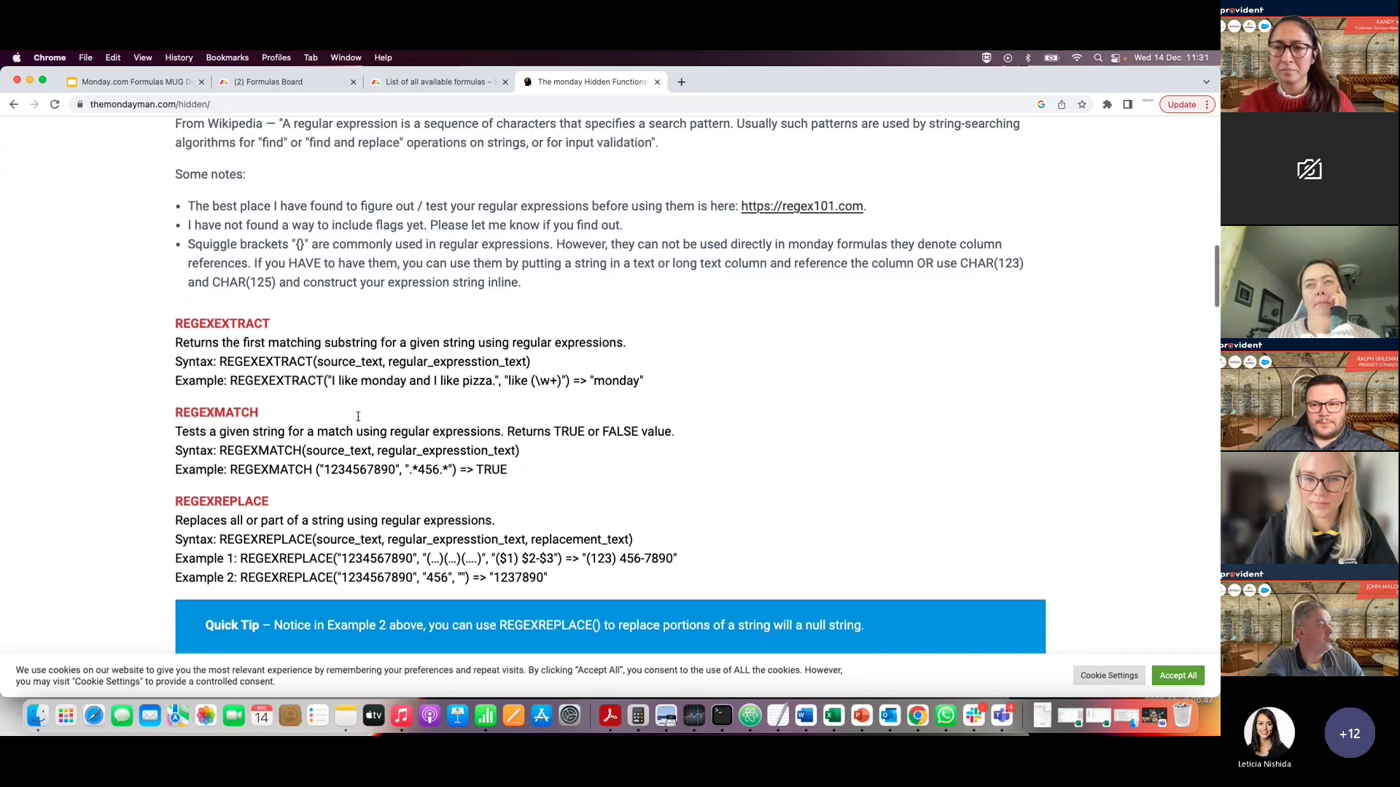
scroll(357, 421, "down", 1)
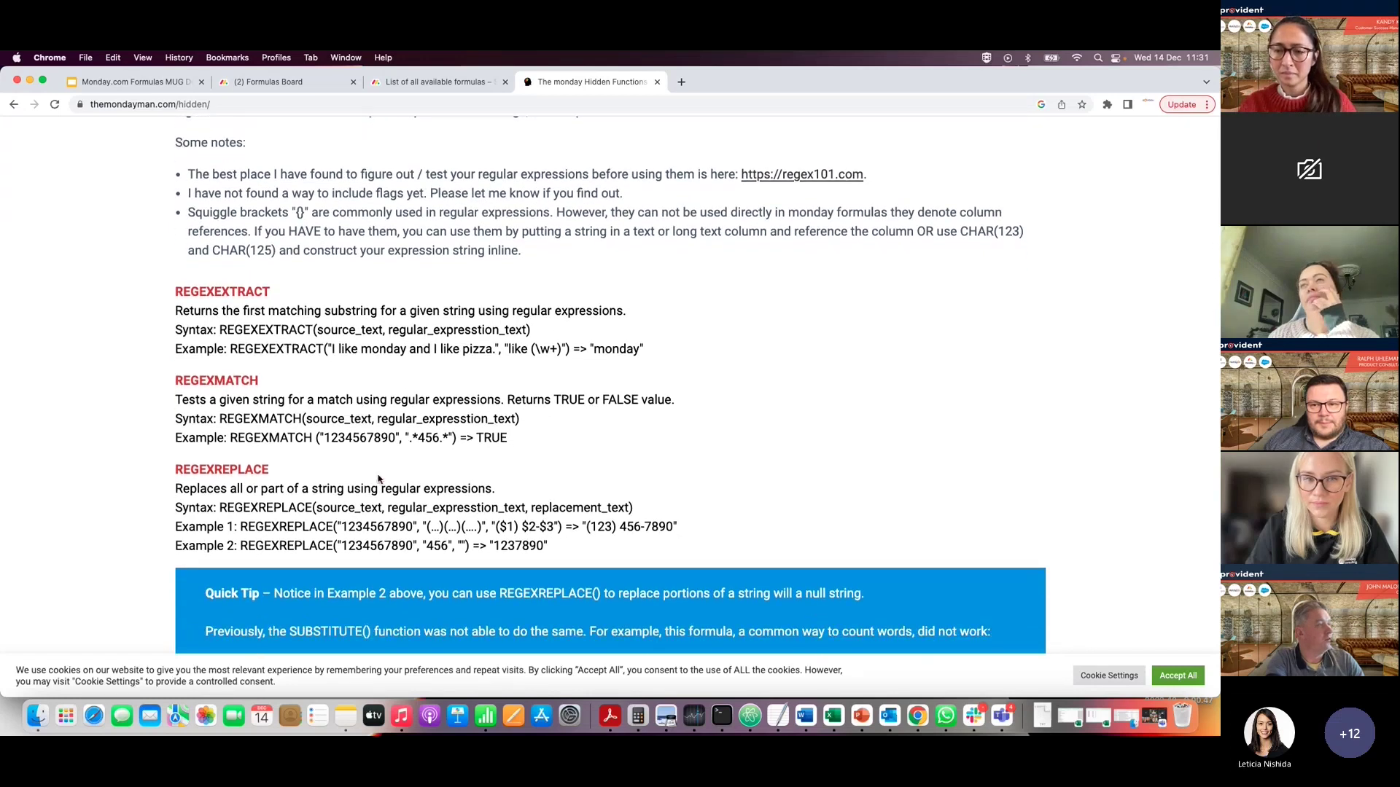
scroll(379, 479, "down", 3)
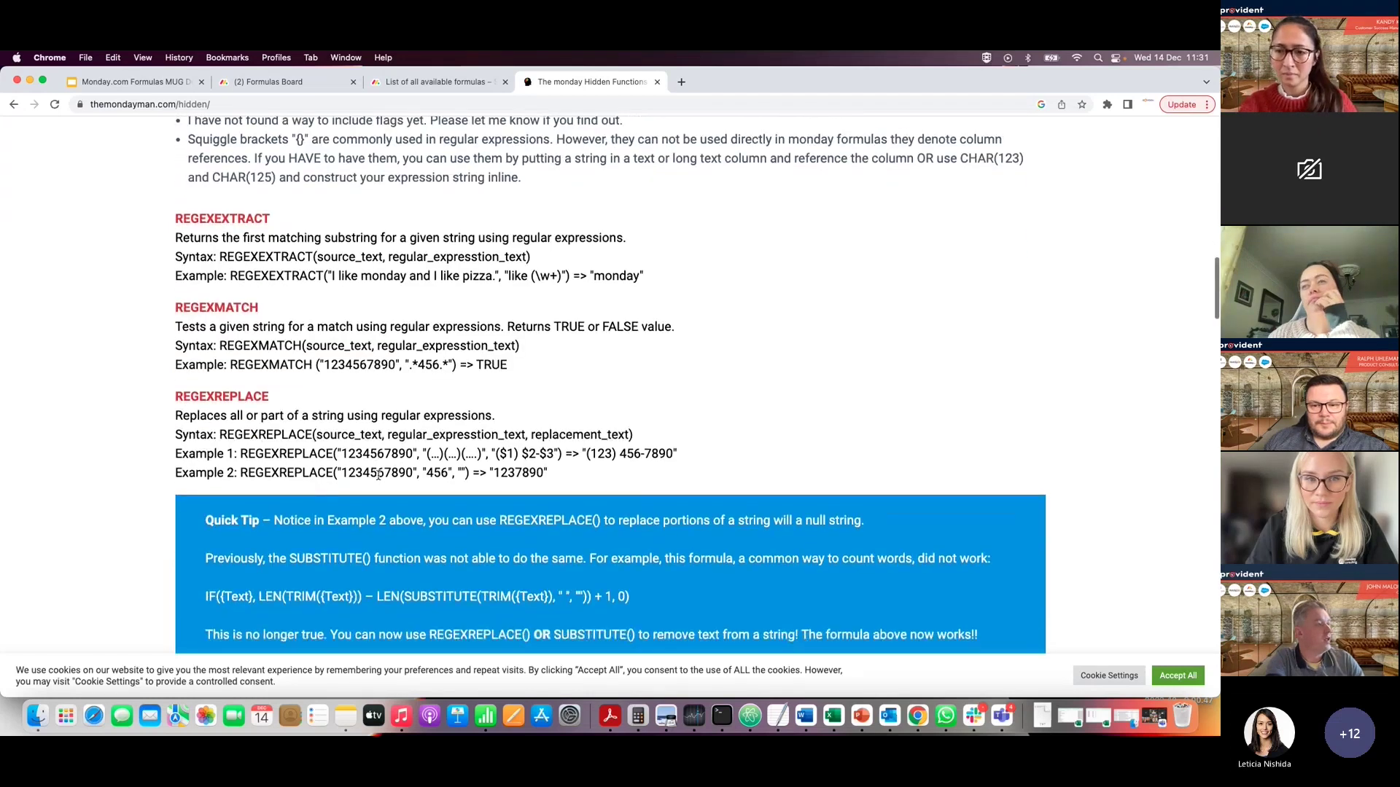
scroll(378, 474, "down", 3)
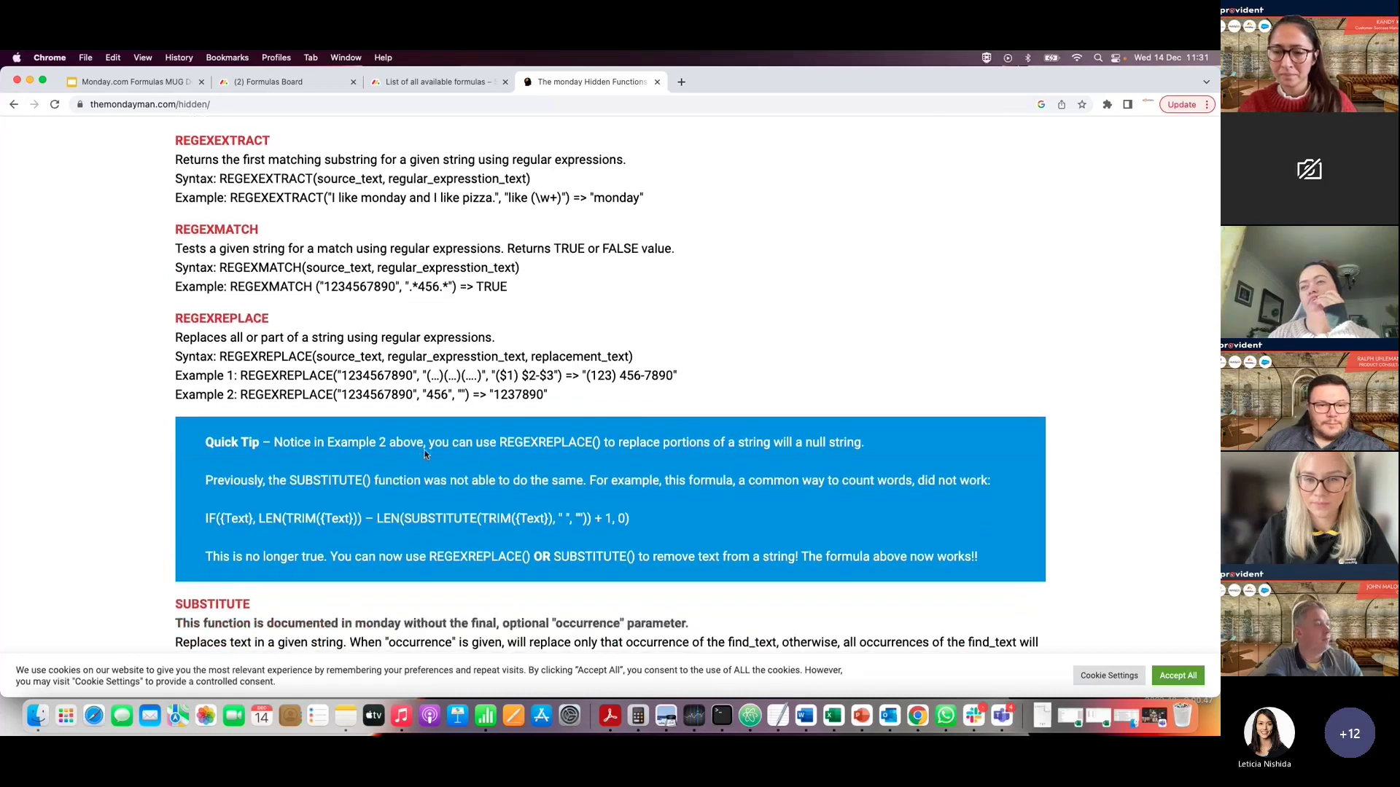
scroll(483, 462, "down", 1)
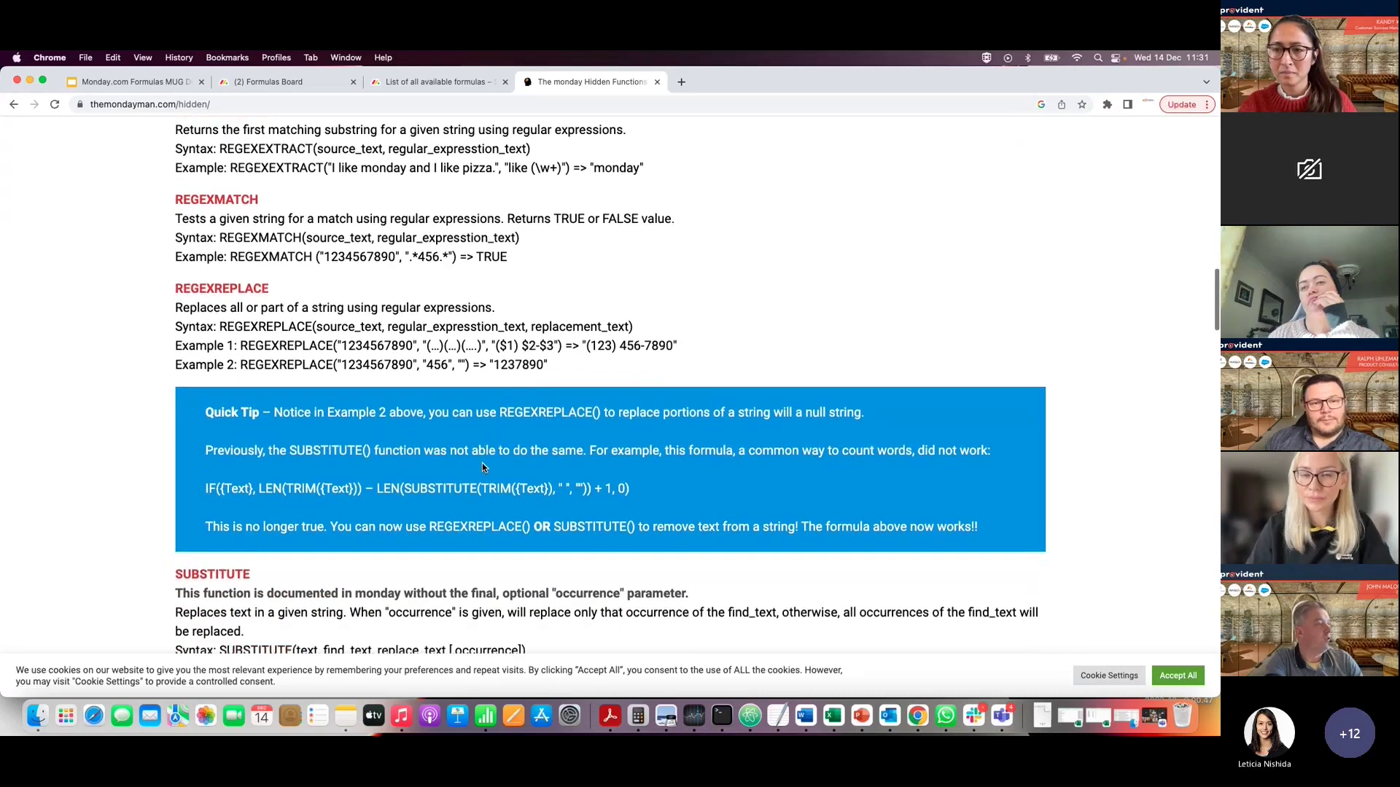
scroll(483, 467, "down", 8)
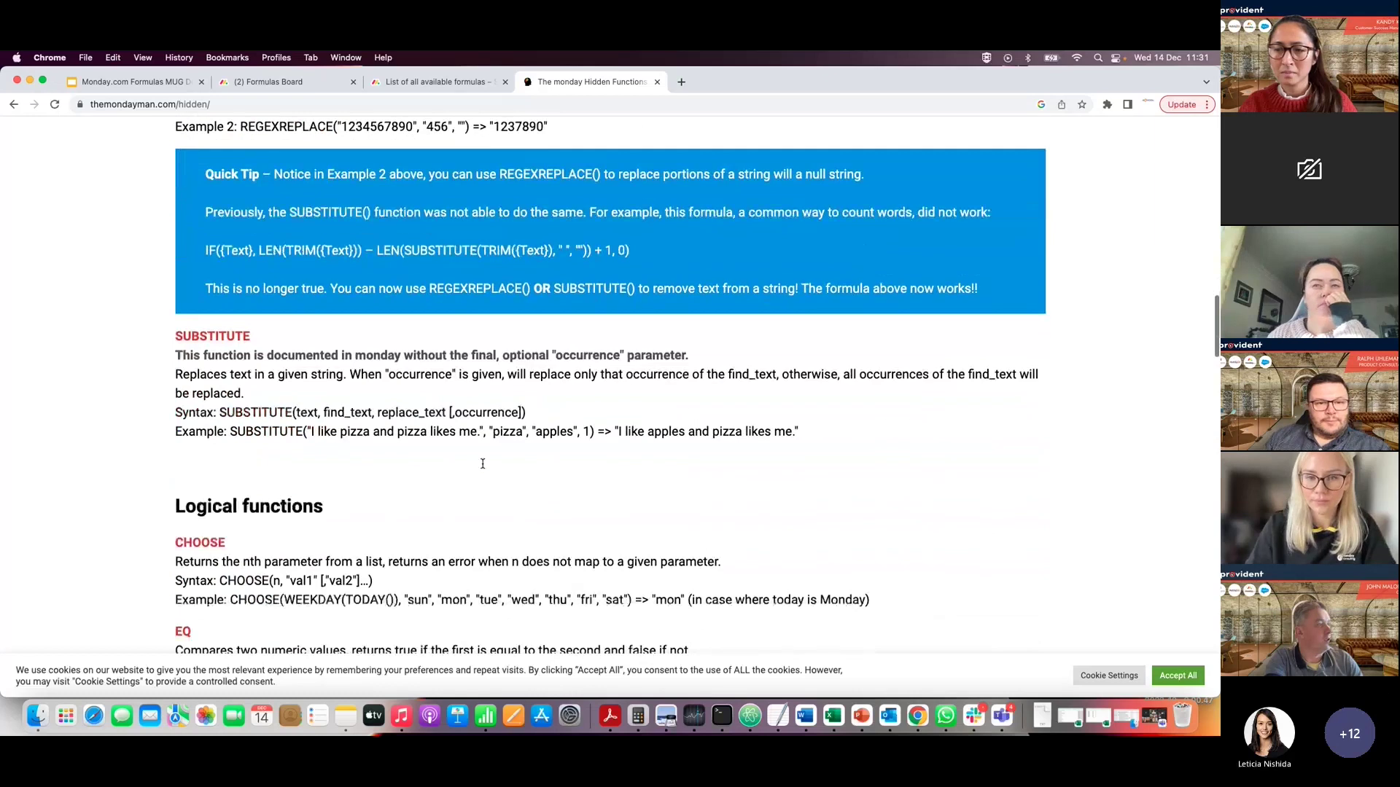
scroll(483, 464, "down", 12)
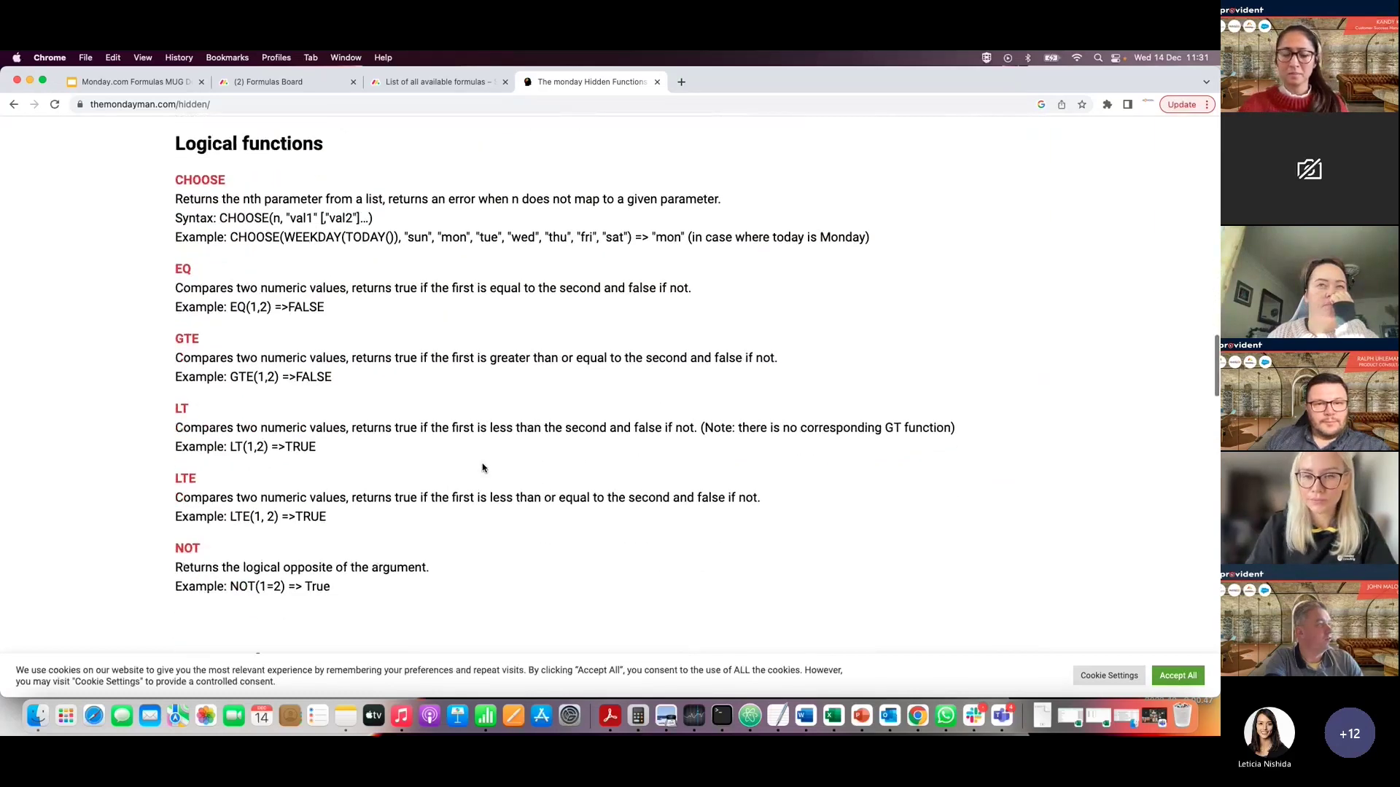